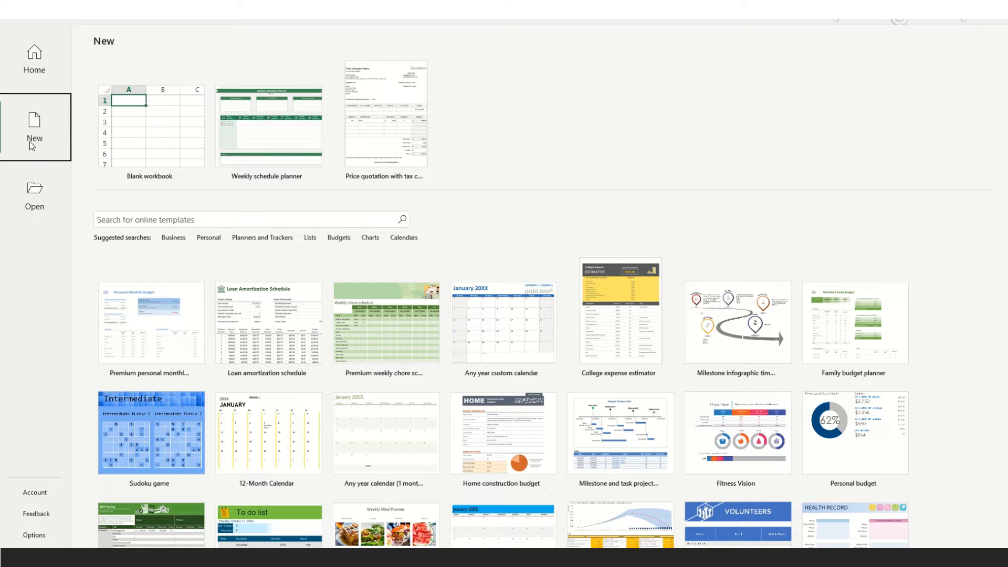
- Create a new blank workbook
left_click(145, 131)
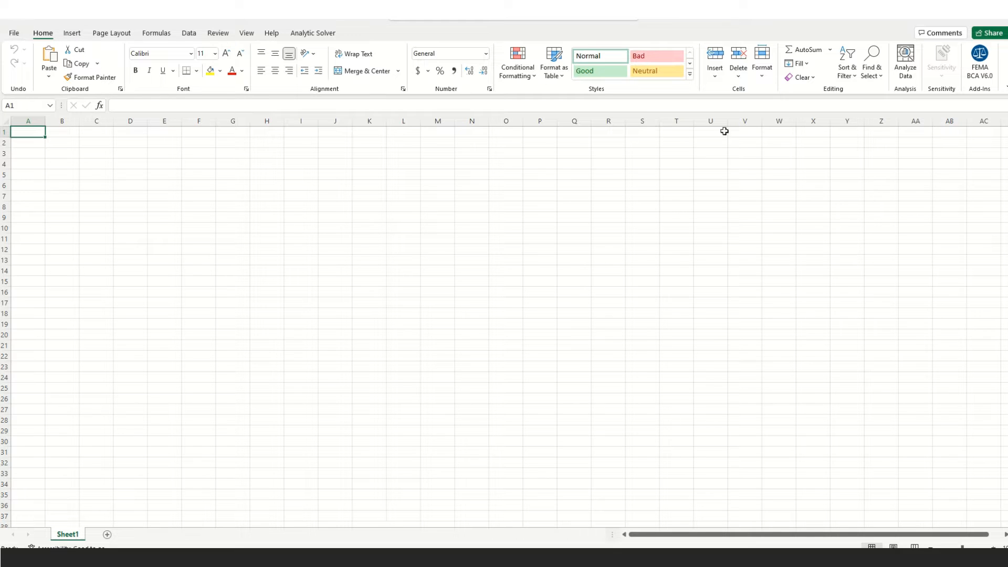
- Look through the commands available for inserting, page layout, formulas, data, review and view
left_click(71, 33)
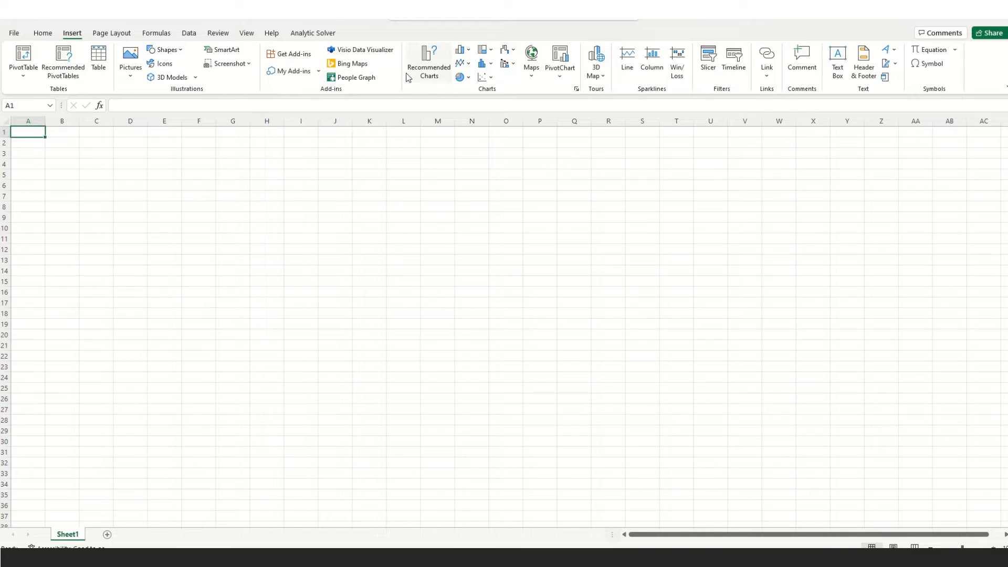
left_click(110, 37)
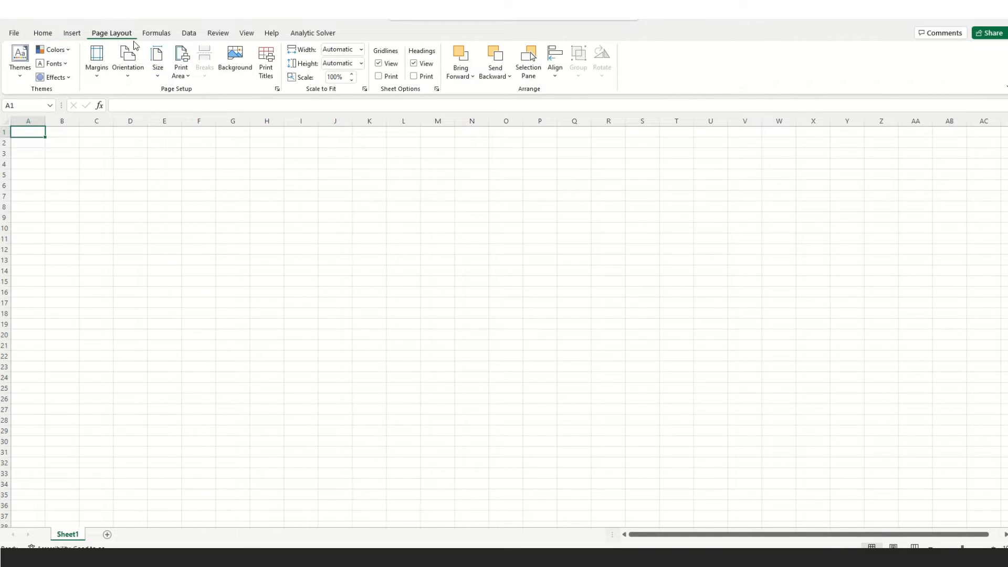
left_click(164, 35)
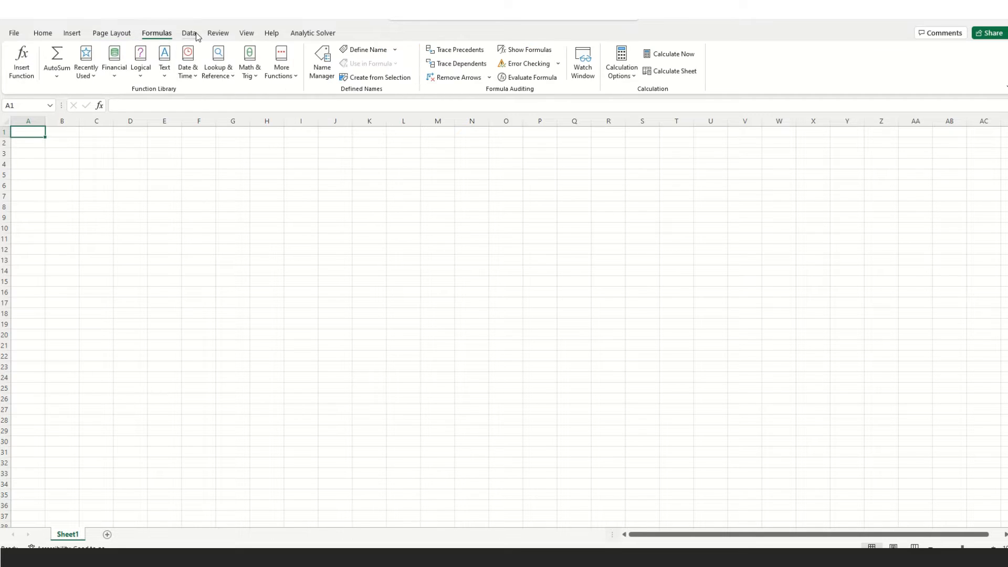
left_click(188, 34)
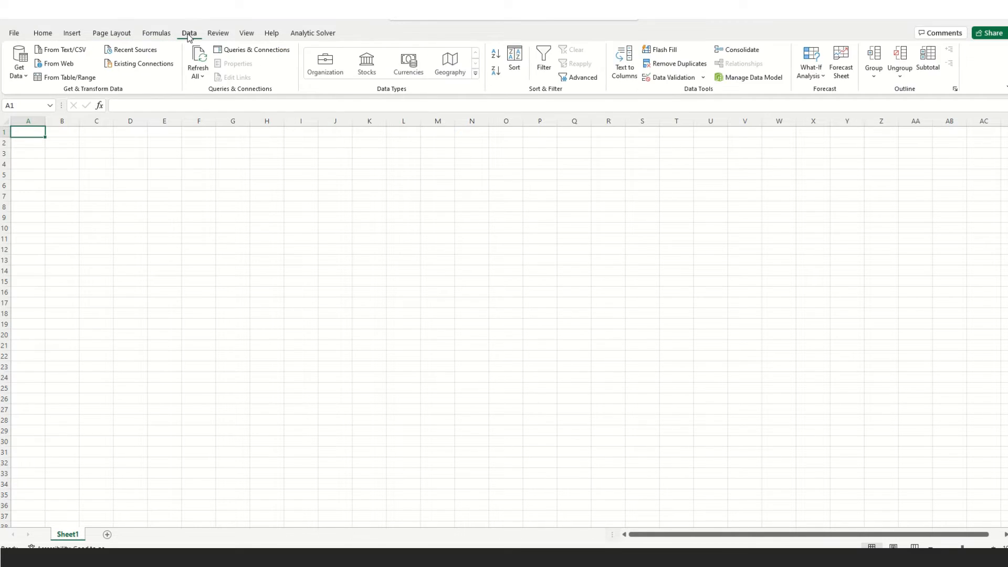
left_click(215, 34)
left_click(249, 35)
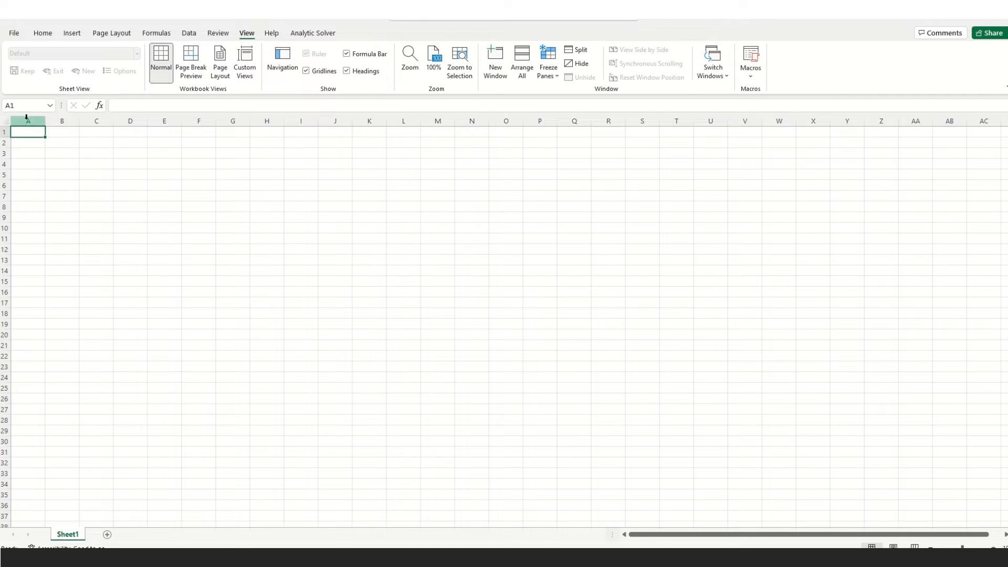
- Examine the grid by selecting columns A to R, rows 1 to 26 and single cells such as D5, G3 and H9
left_click(187, 181)
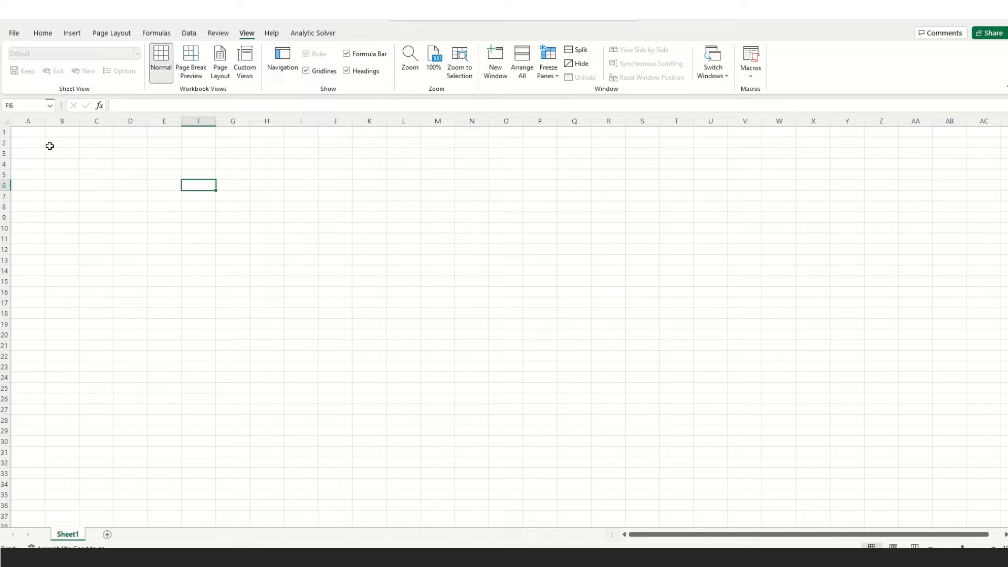
left_click_drag(24, 119, 623, 122)
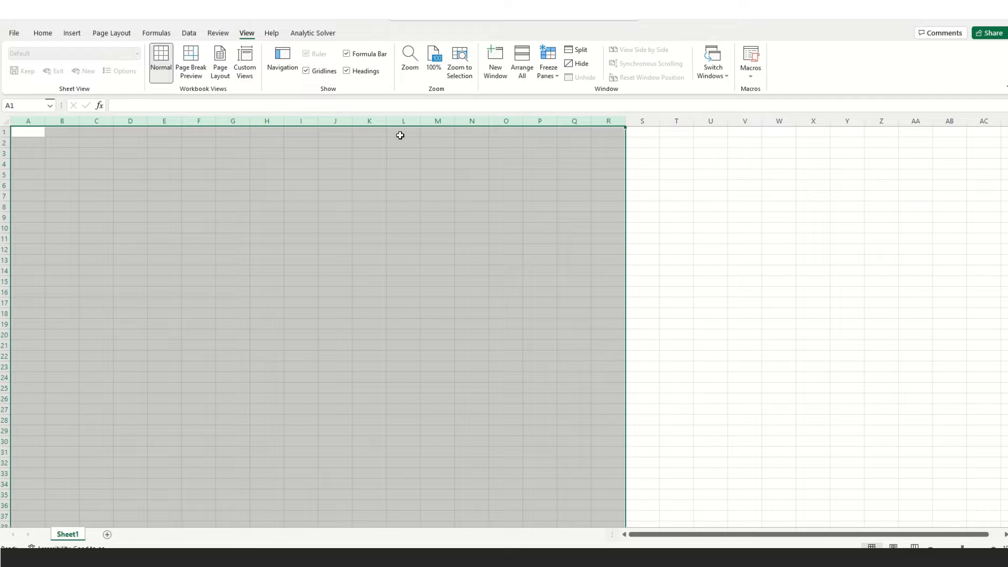
left_click_drag(8, 132, 4, 393)
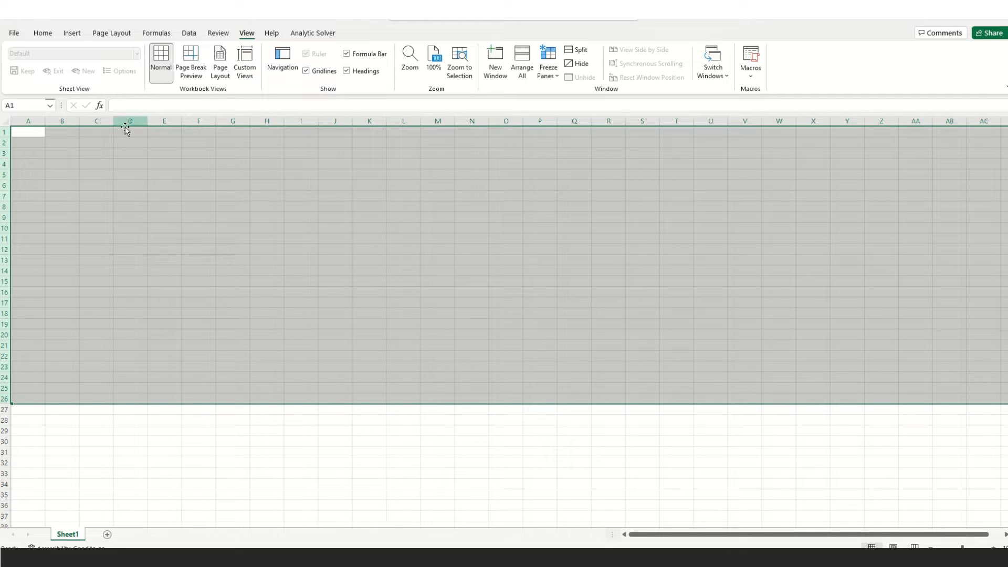
left_click(128, 176)
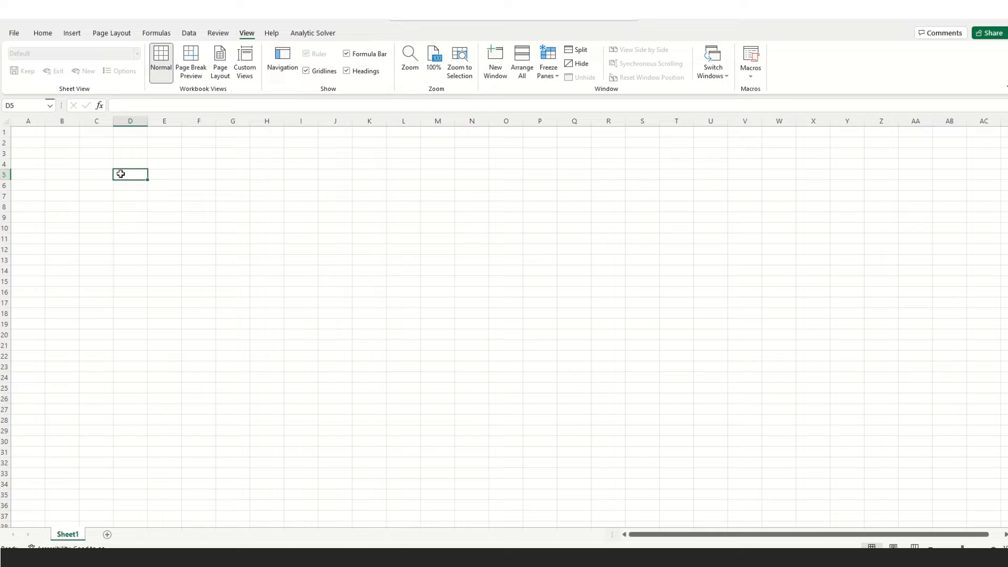
left_click(229, 153)
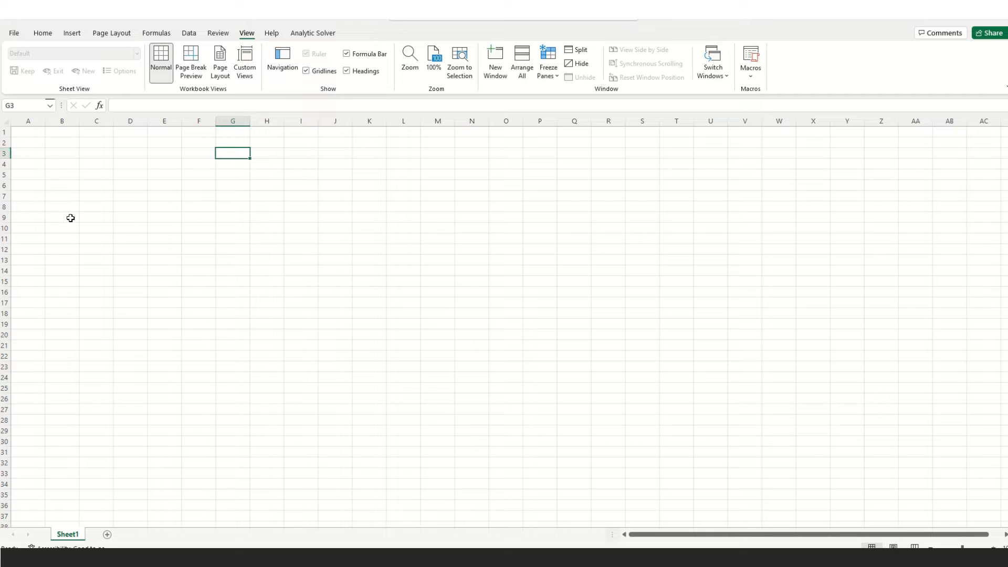
left_click(260, 221)
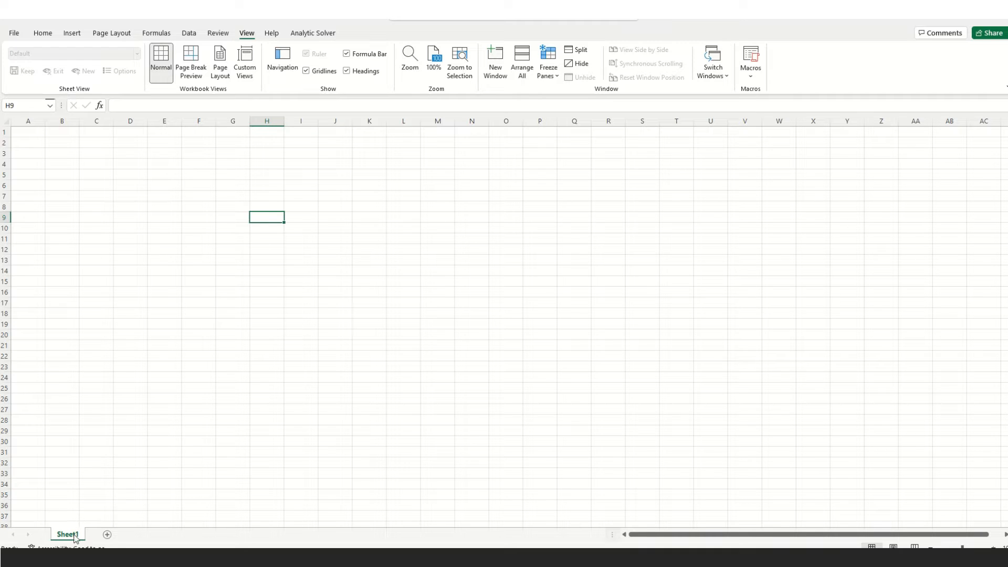
- Add two new worksheets and switch through all three sheets, ending on the third one
left_click(107, 535)
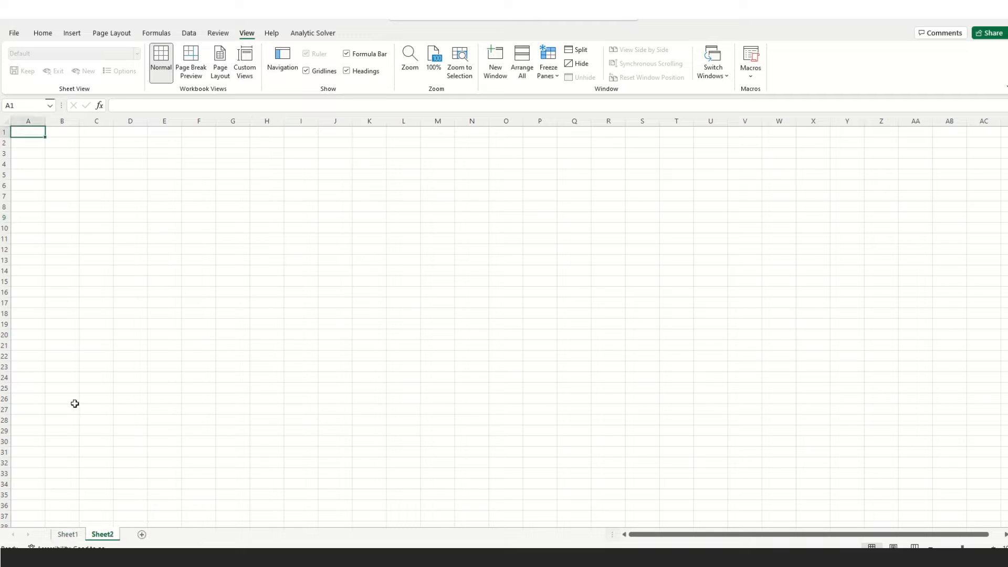
left_click(141, 534)
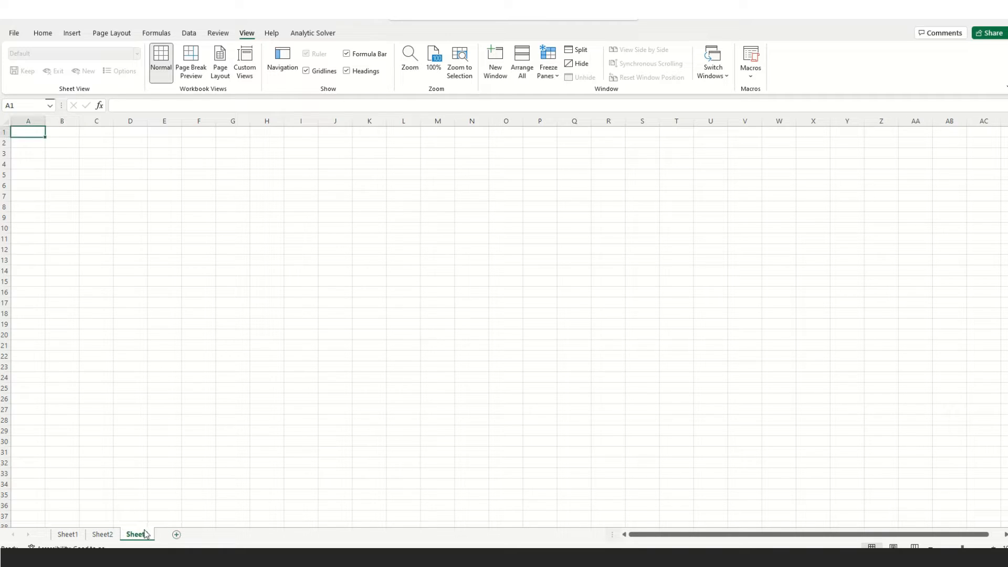
left_click(72, 281)
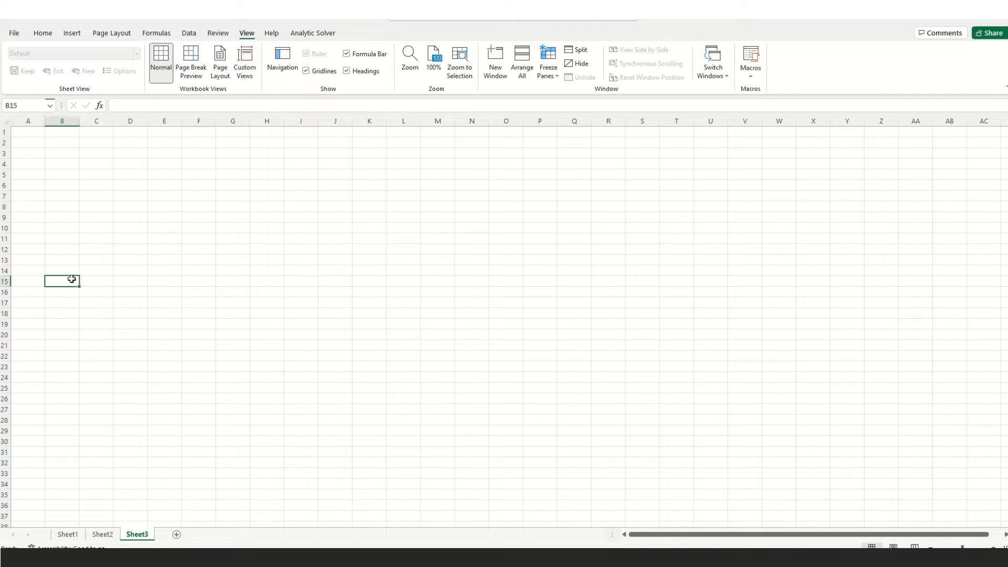
left_click(67, 534)
left_click(102, 533)
left_click(137, 534)
- Enter "sample data" in cell C5 of the third sheet and check the cell's content in the formula bar
left_click(93, 190)
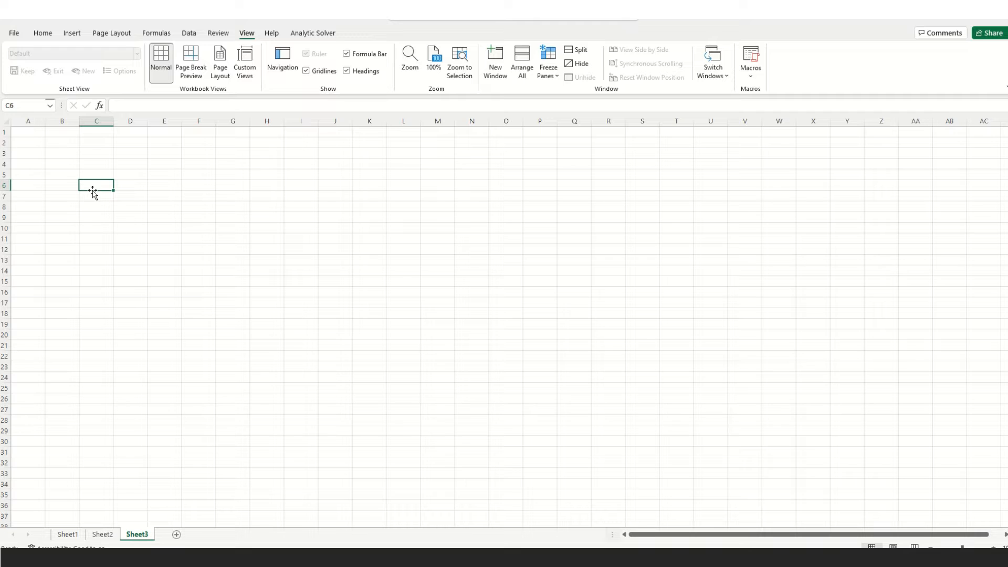
left_click(126, 105)
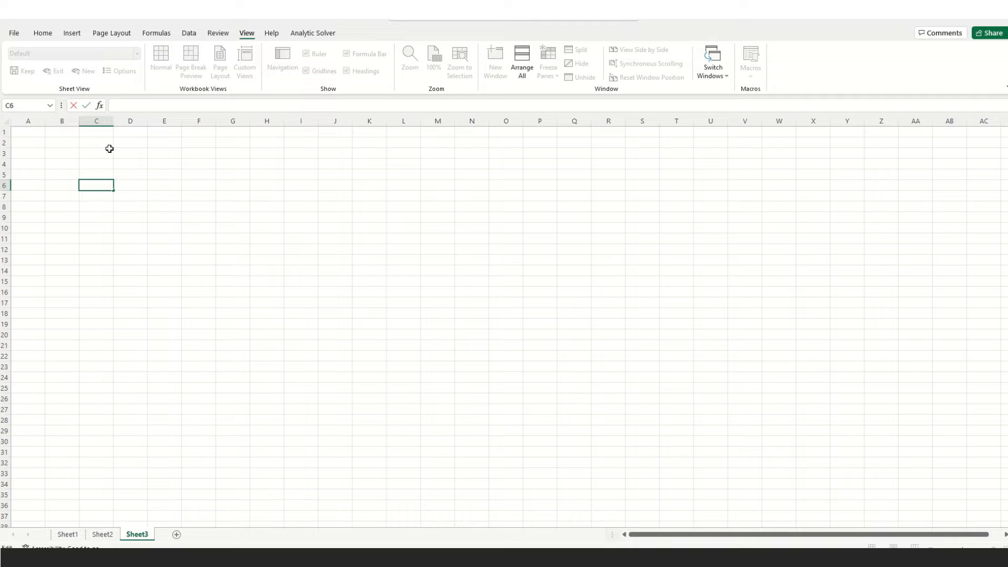
left_click(94, 175)
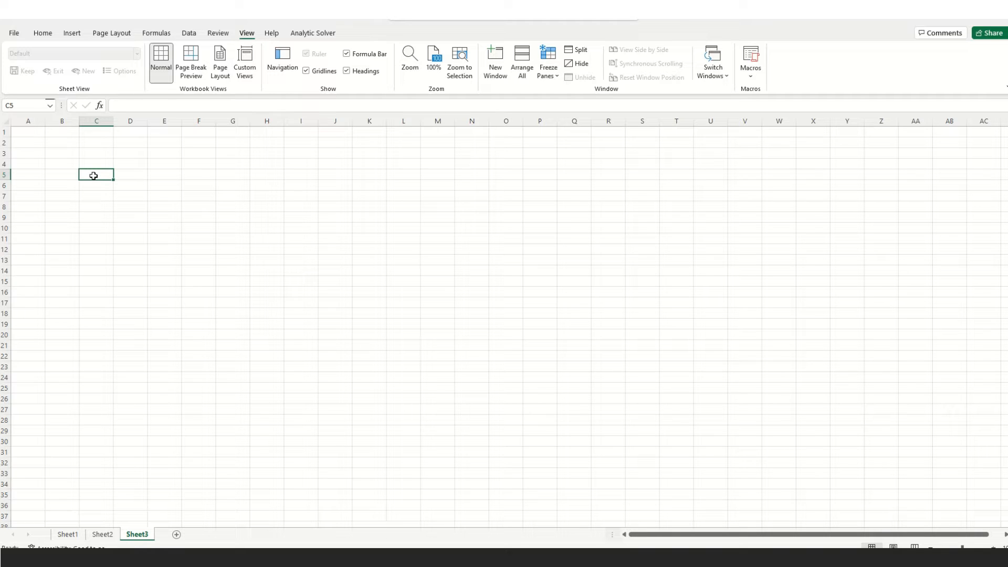
type("sa")
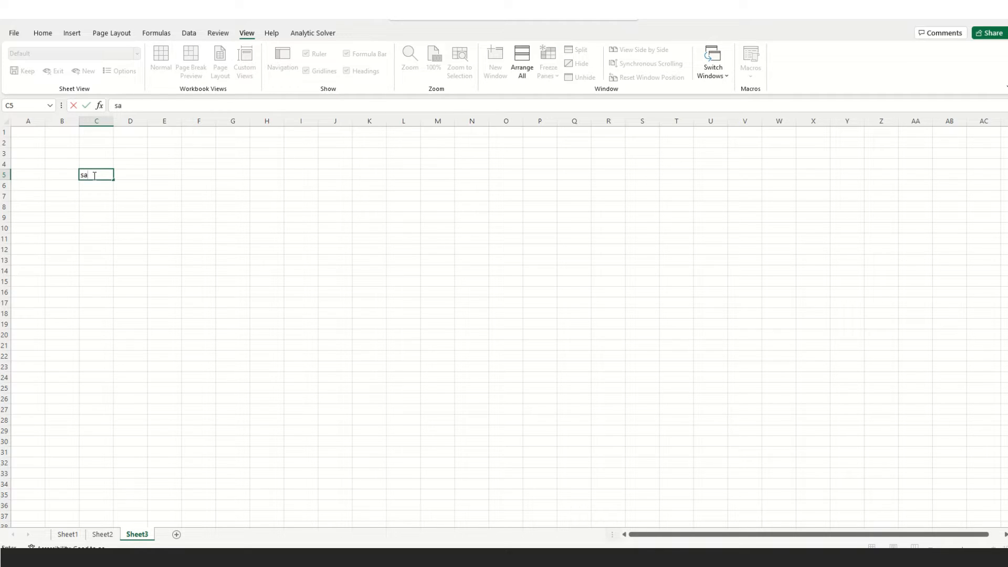
type("mple data")
key("Return")
left_click(94, 176)
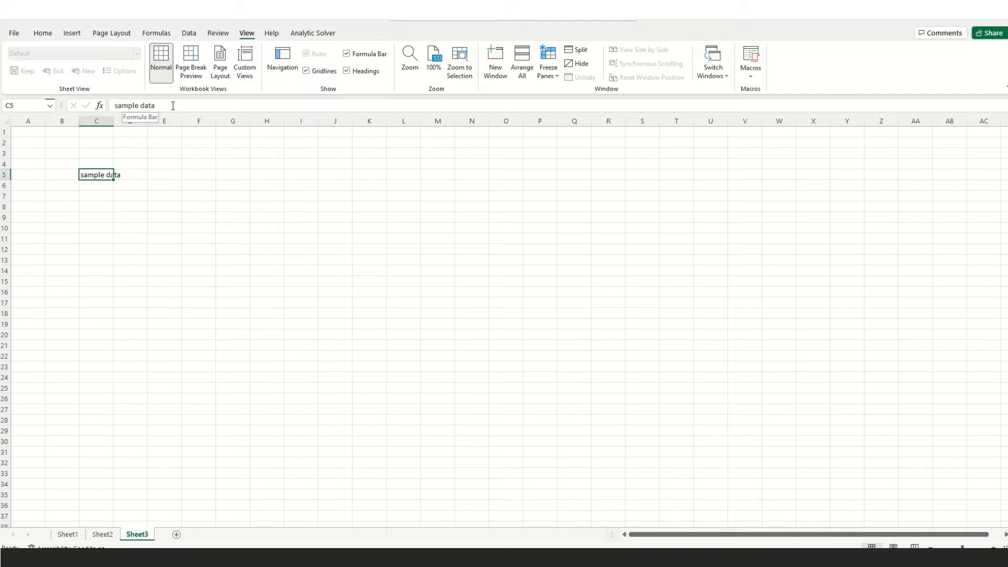
left_click(173, 189)
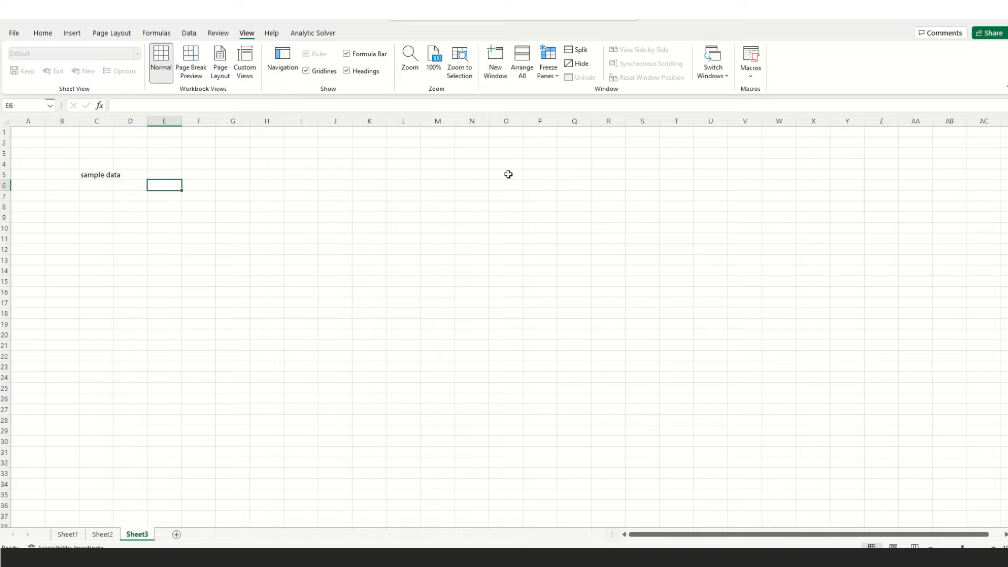
mouse_move(506, 5)
left_click(469, 24)
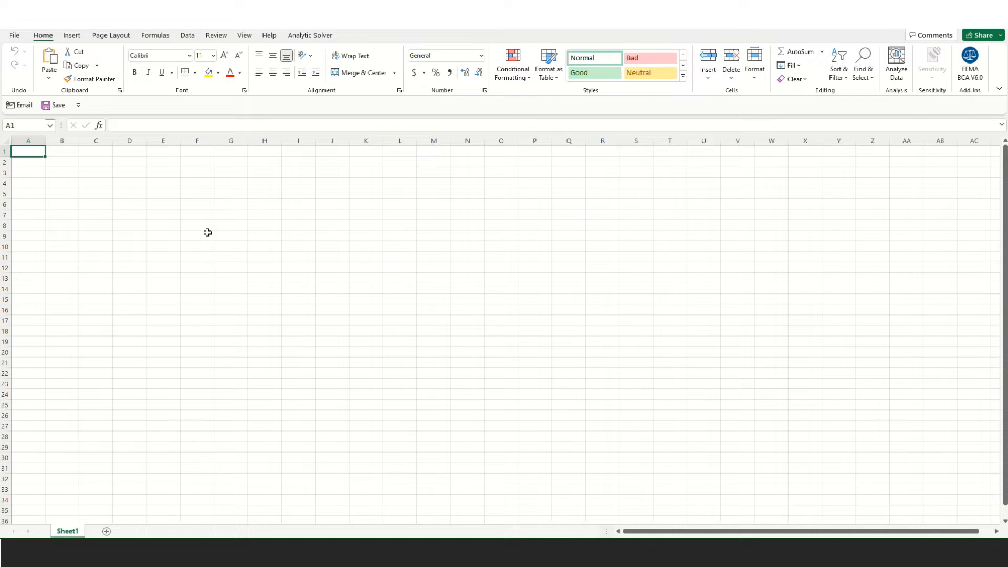
- Enter the column headers Date, Name, Age and Salary in cells A1 to D1 of the blank sheet
type("Date")
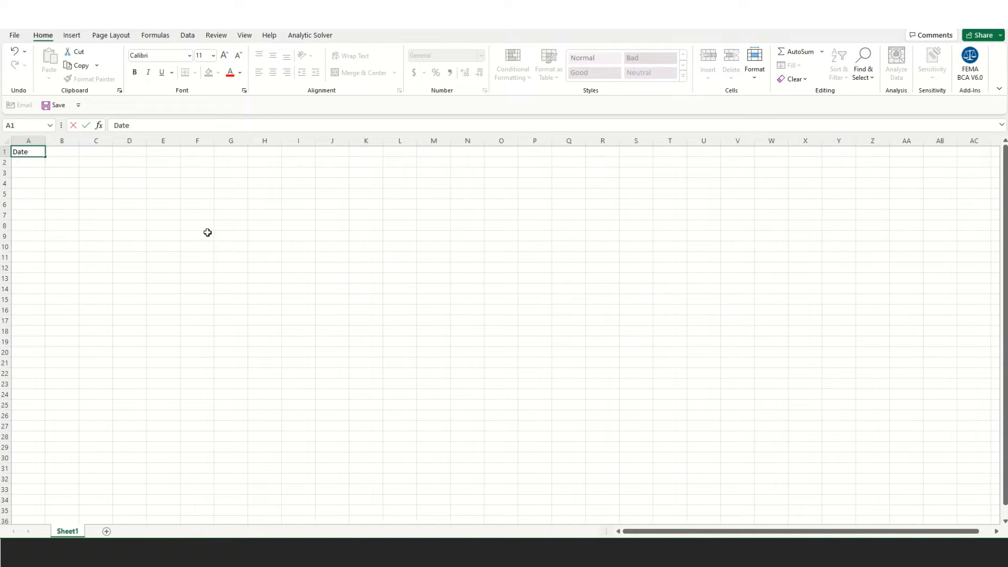
key("Tab")
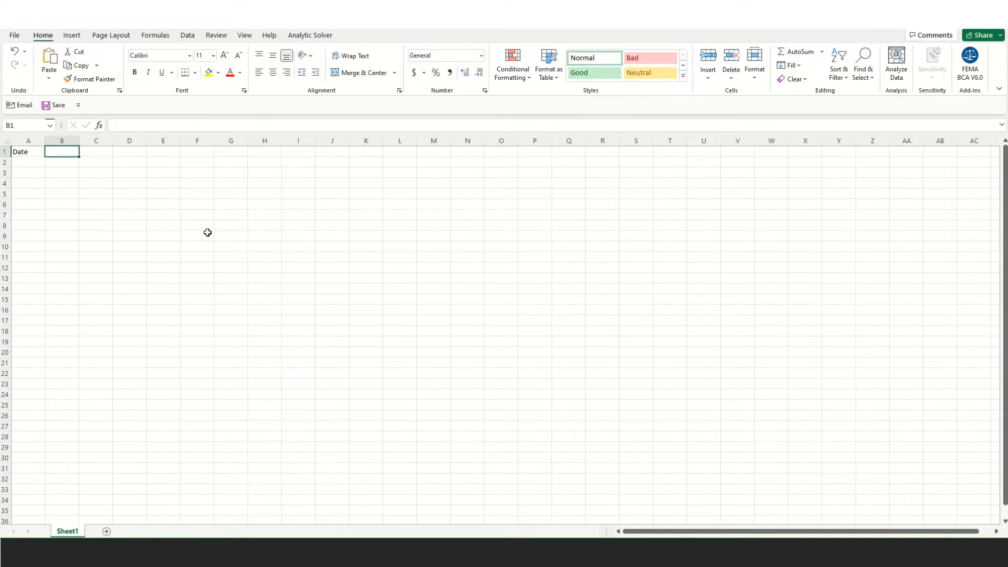
type("Name")
key("Tab")
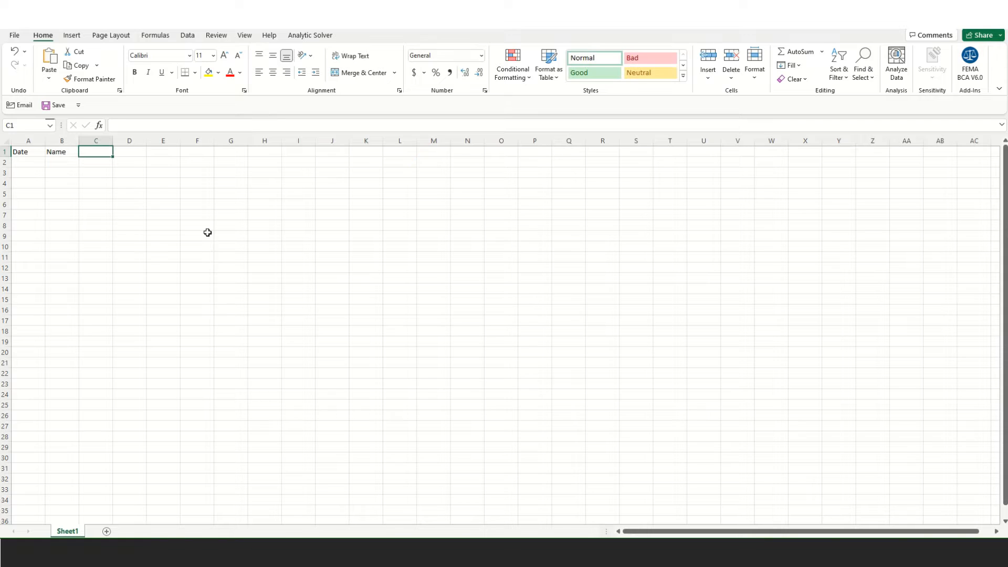
type("Age")
key("Tab")
type("Salar")
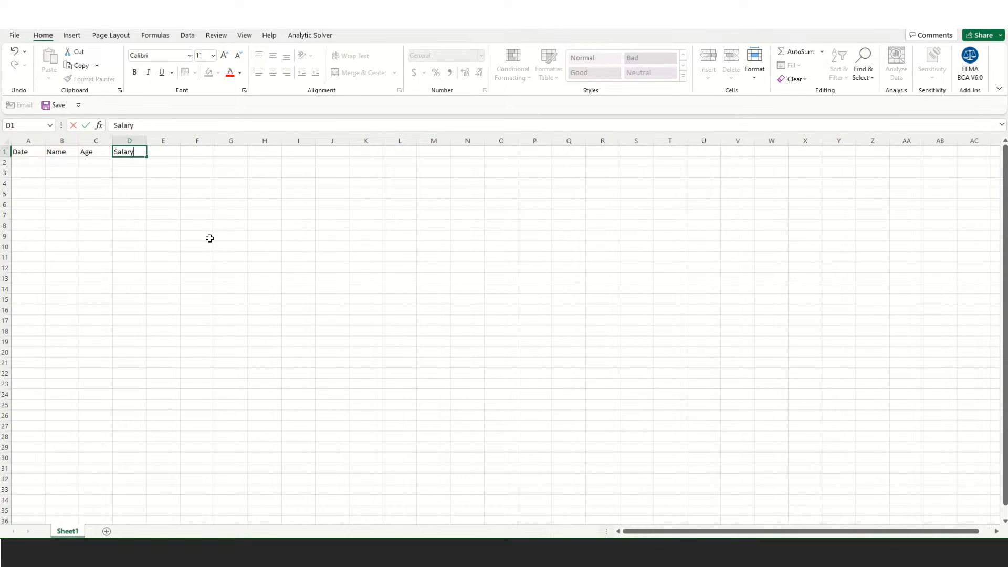
left_click(95, 226)
- Format the whole header row 1 with a light orange fill and bold text
left_click(6, 151)
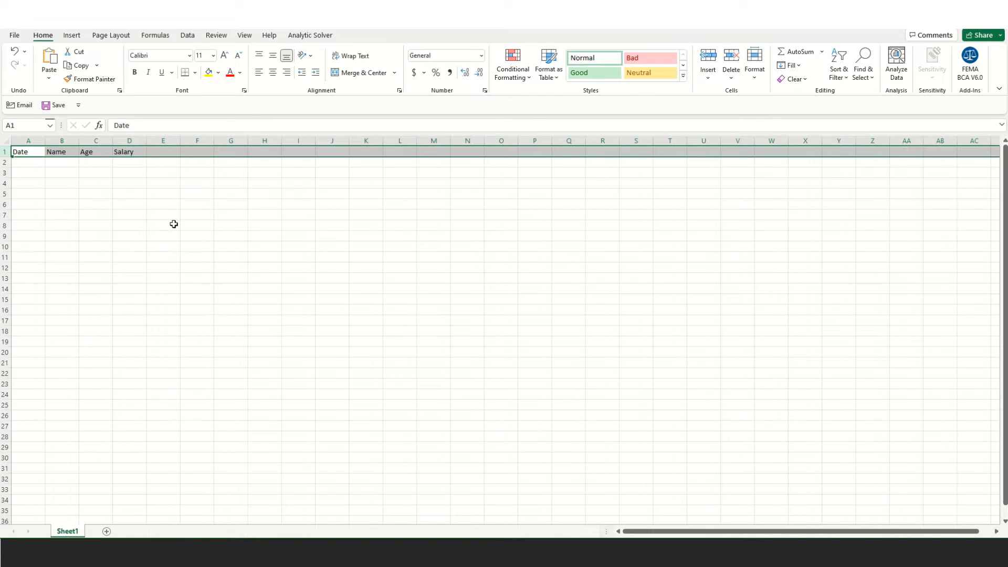
left_click(220, 74)
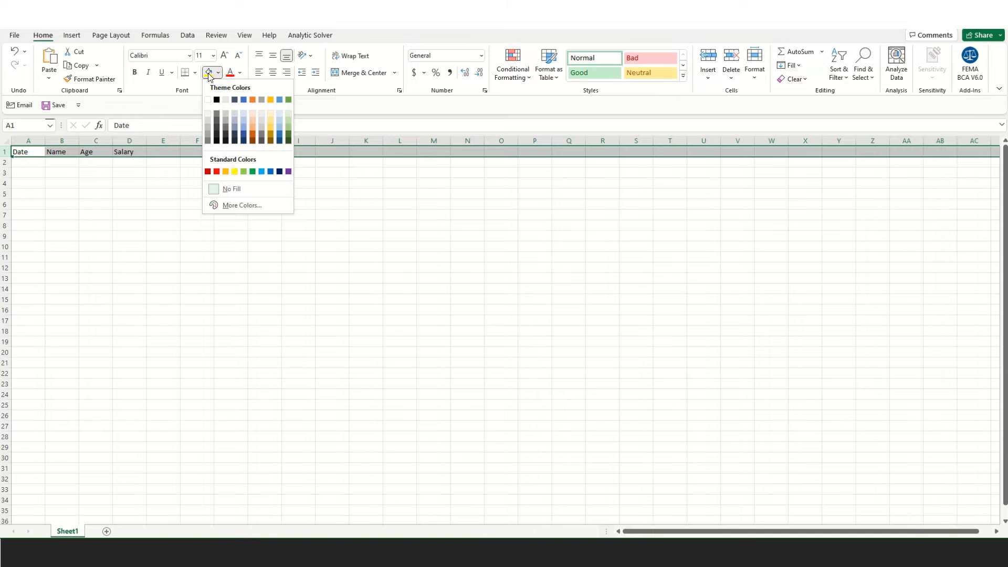
left_click(252, 113)
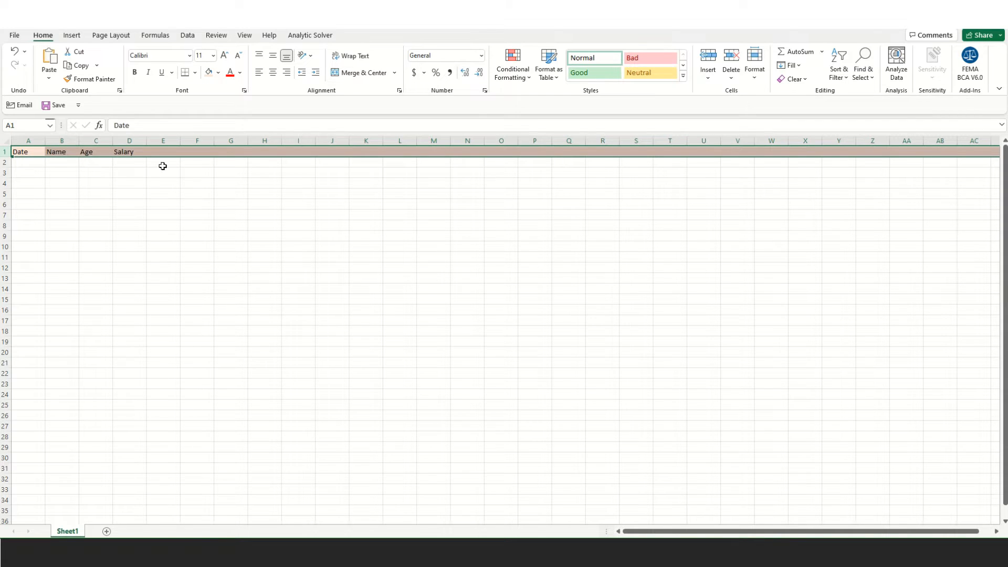
left_click(136, 73)
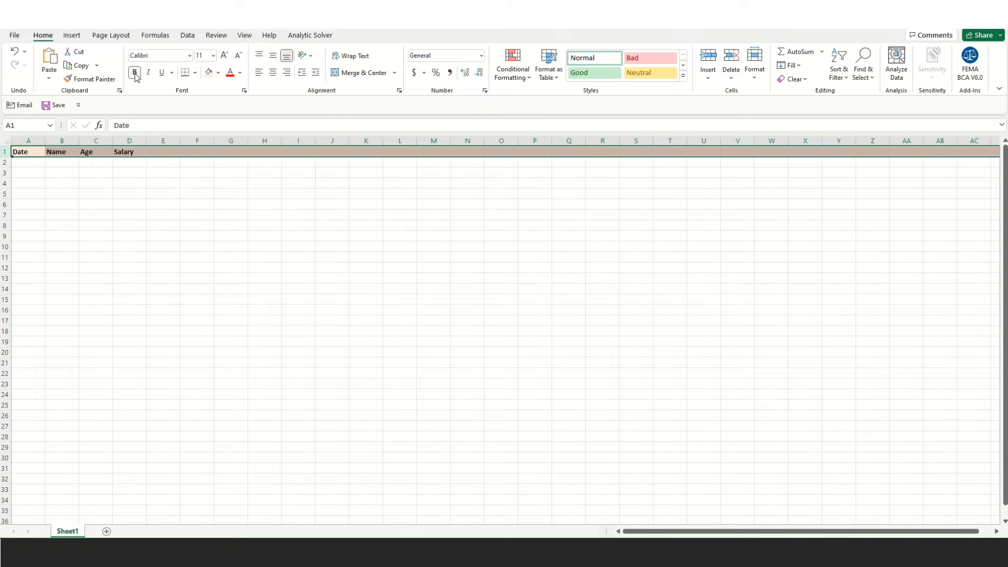
left_click(43, 175)
scroll(42, 181, "down", 1)
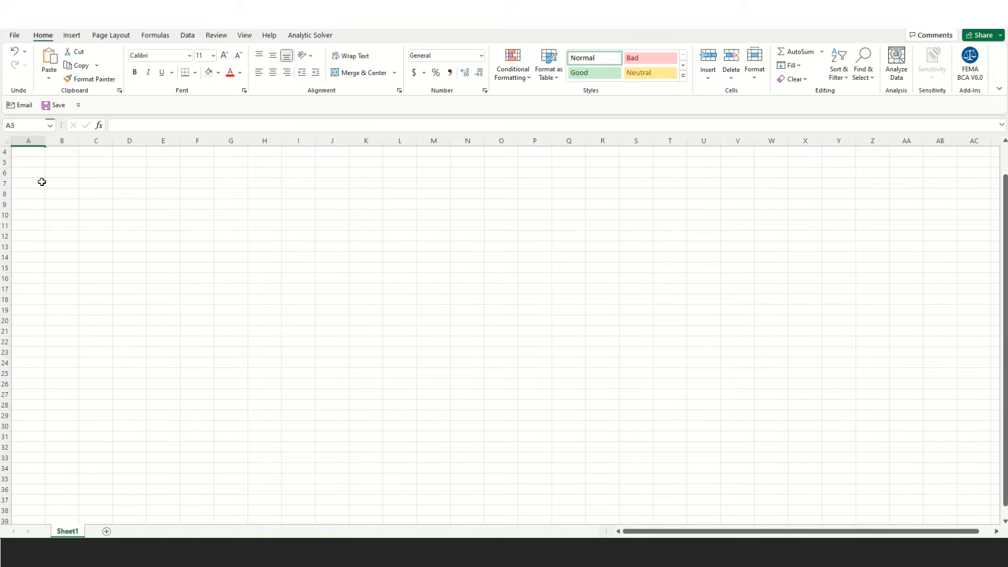
scroll(42, 182, "up", 1)
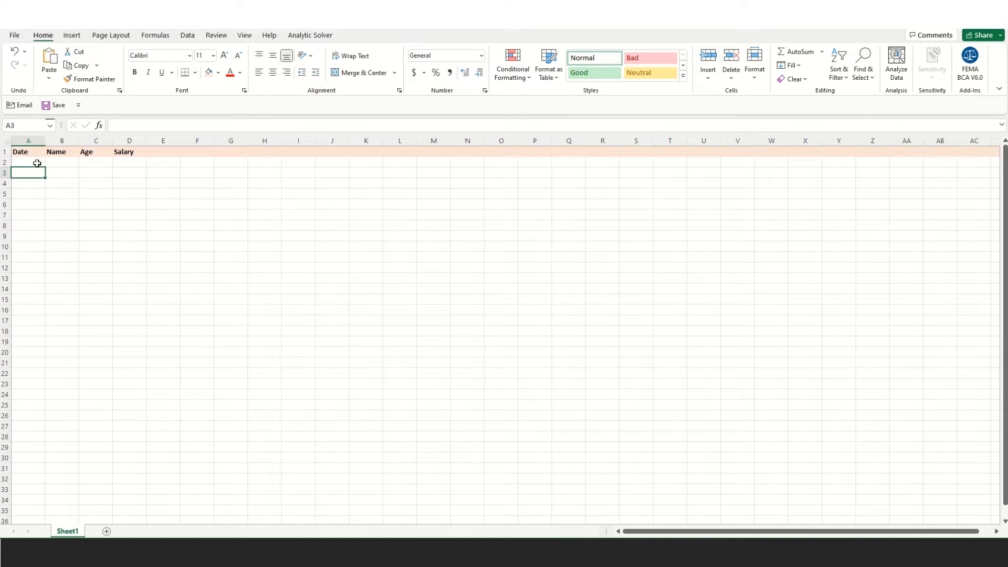
- Fill row 2 with the date 10/03/22, the first person's name, age 22 and salary 23500
left_click(33, 164)
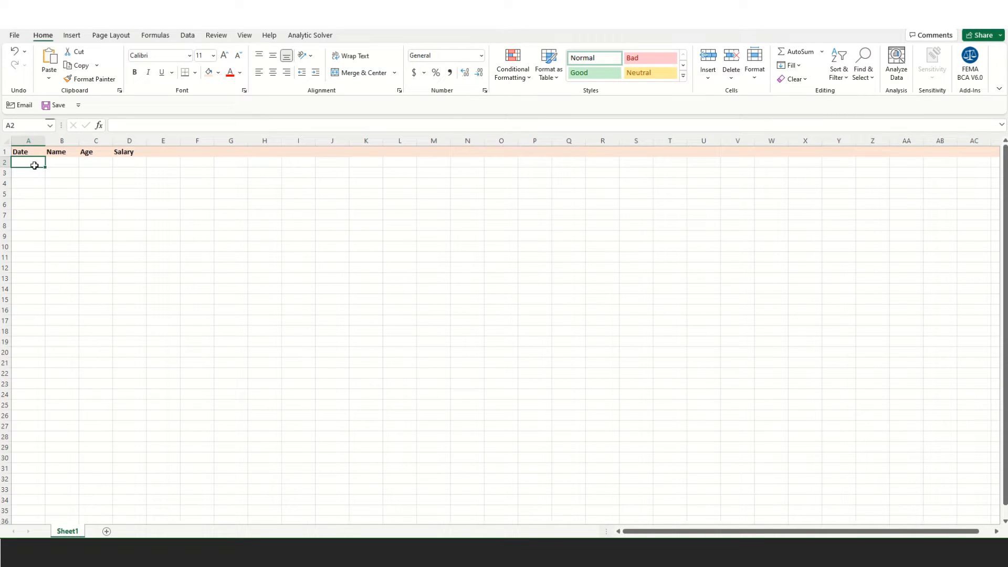
type("10/03/")
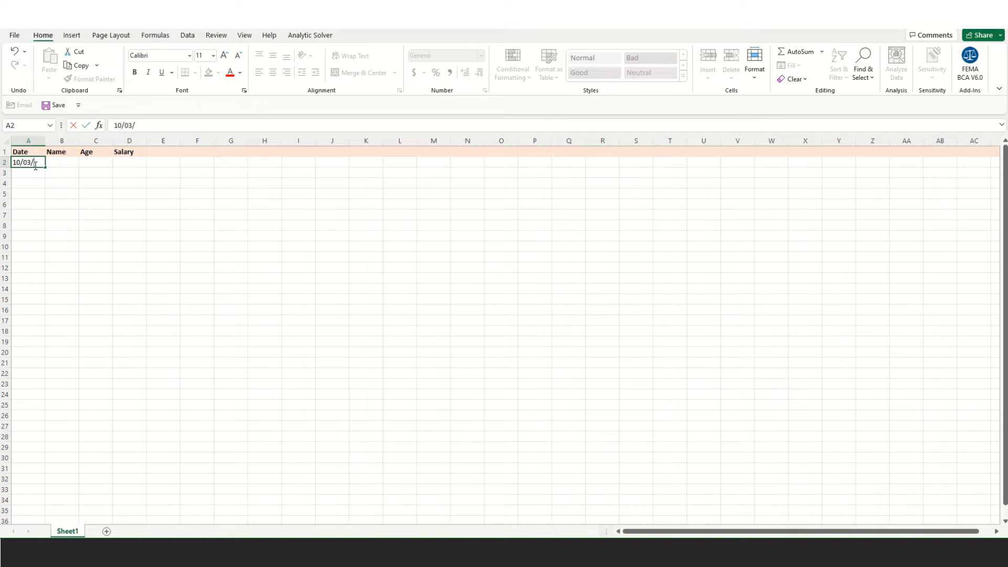
type("22")
key("Tab")
type("Am")
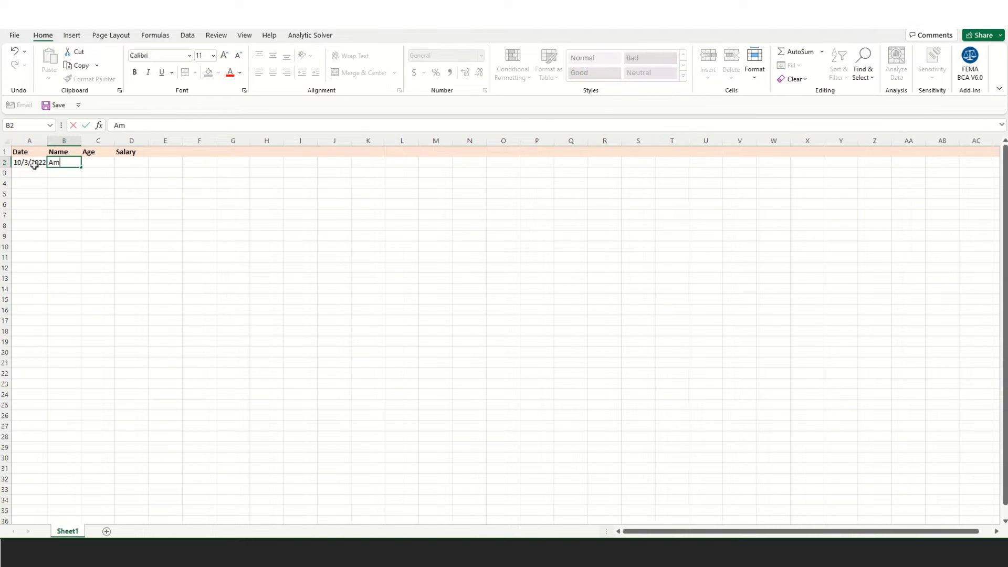
type("y")
key("Tab")
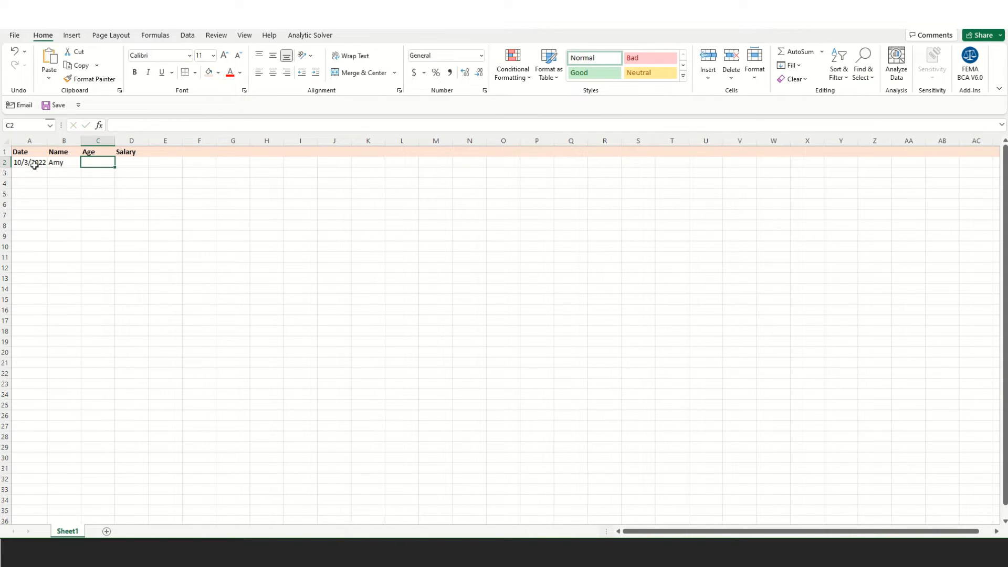
type("22")
key("Tab")
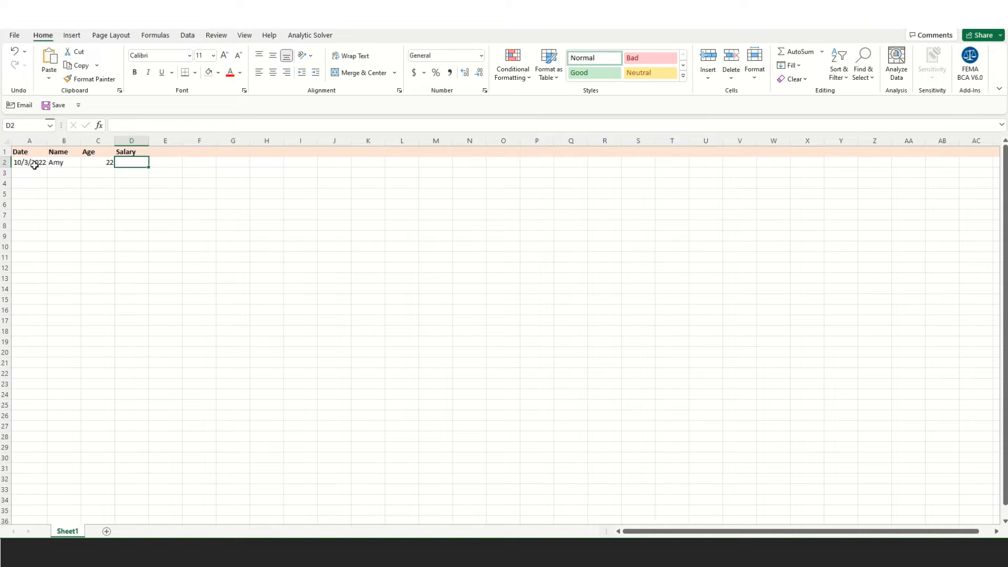
type("23500")
key("Return")
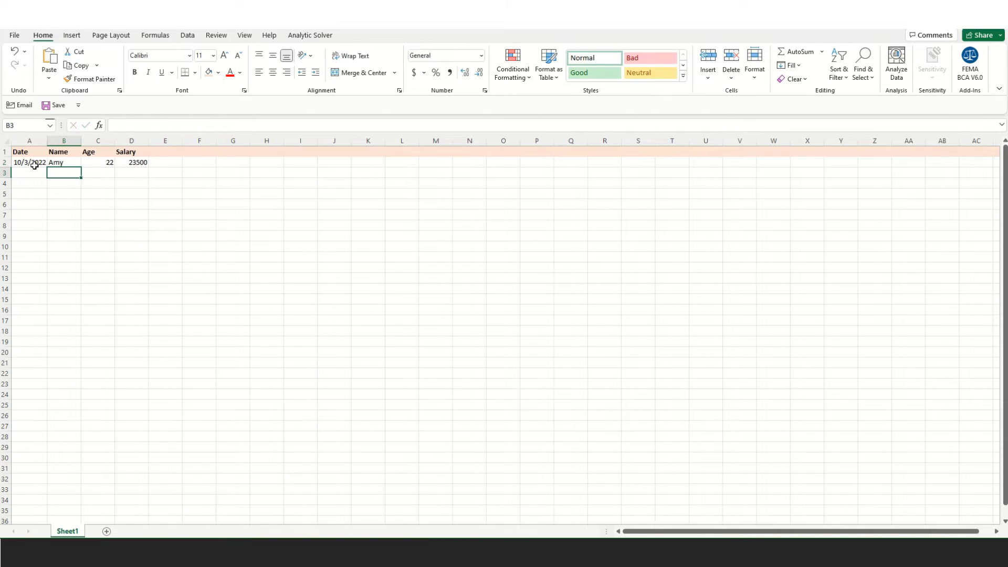
- Fill row 3 with the date 10/15/2022, the second person's name, age 26 and salary 36500
key("Left")
type("10/1")
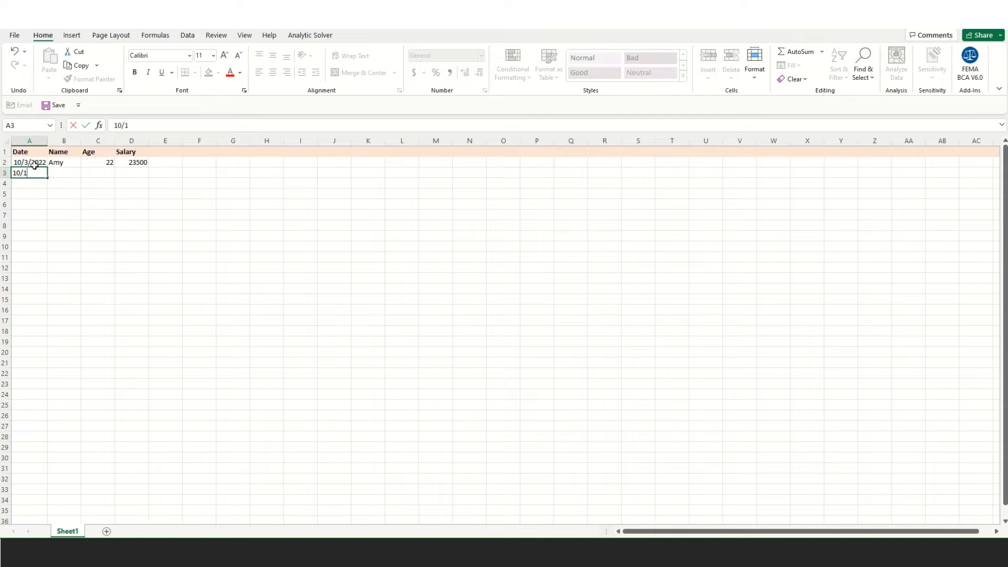
type("5/2022")
key("Tab")
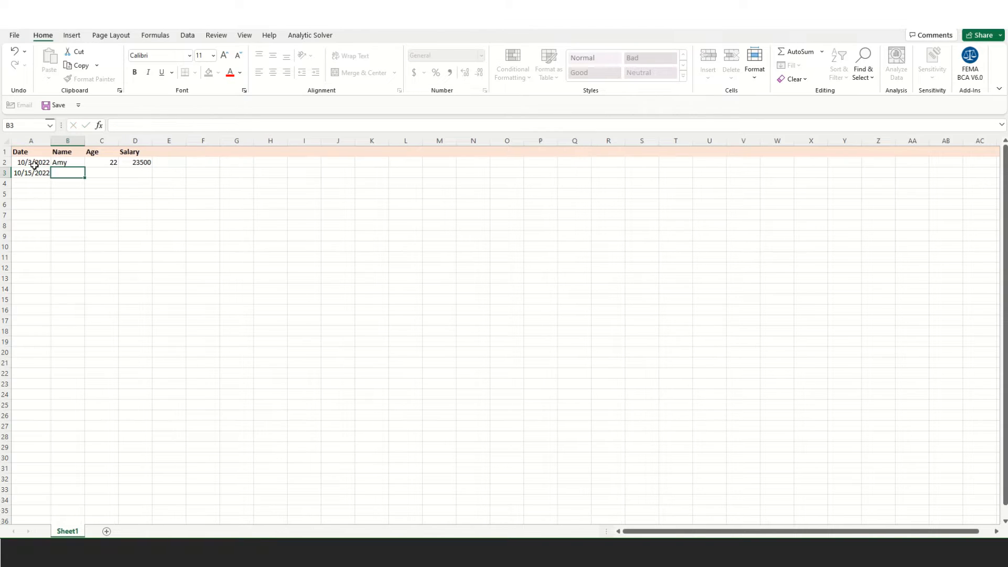
type("Jack")
key("Tab")
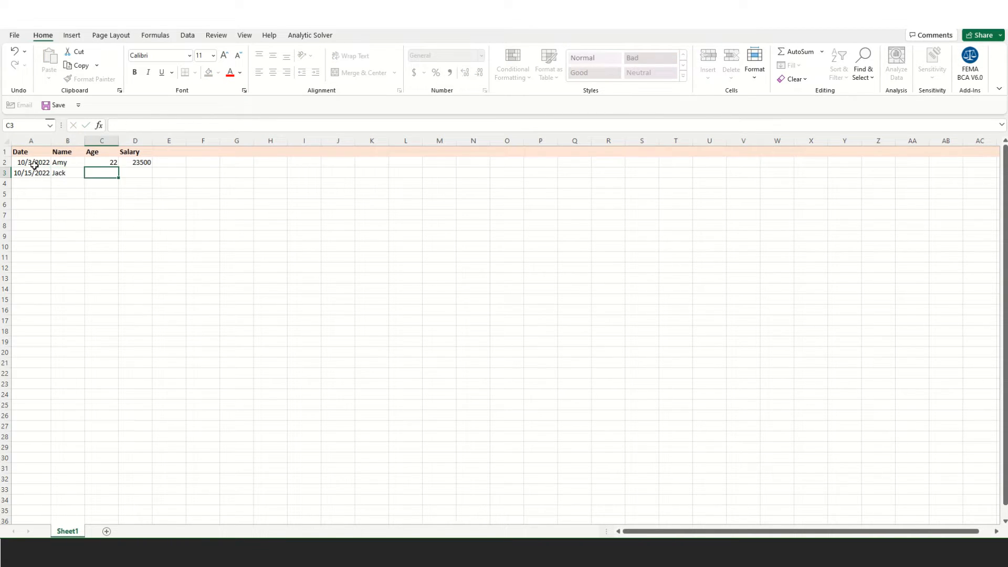
type("26")
key("Tab")
type("36500")
key("Return")
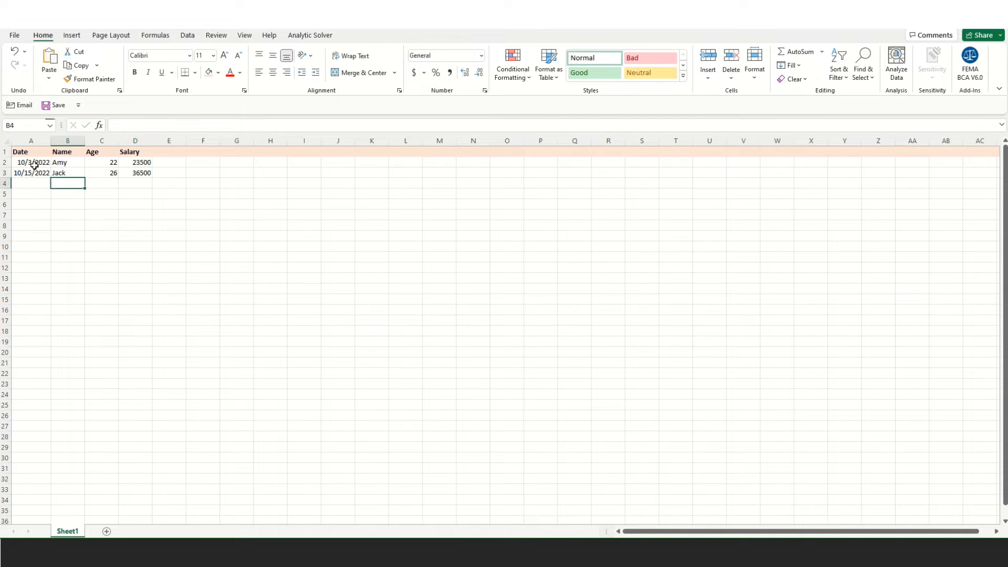
- Fill row 4 with the date 10/22/2022, the third person's name, age 32 and salary 45500
key("Left")
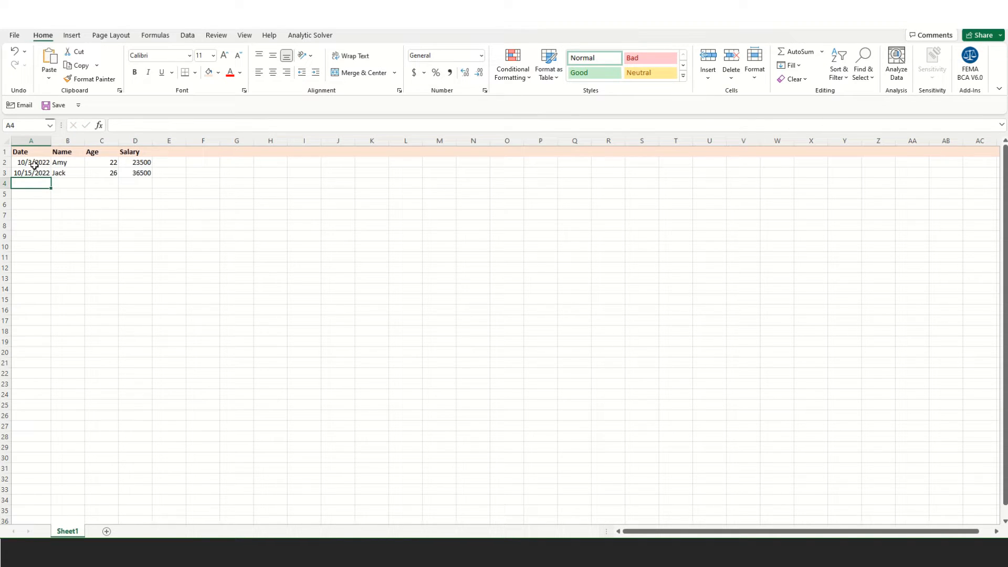
type("10/")
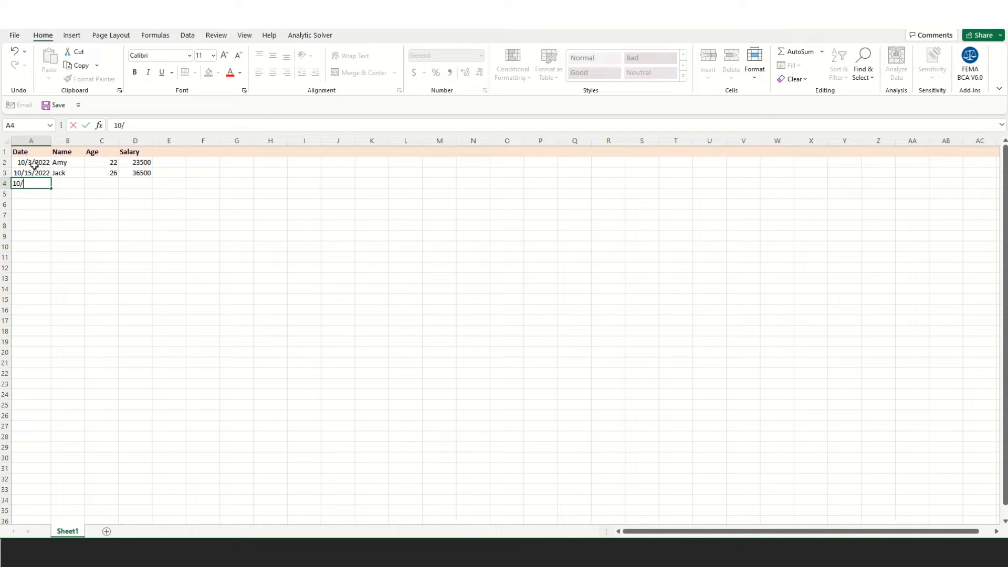
type("22/2022")
key("Tab")
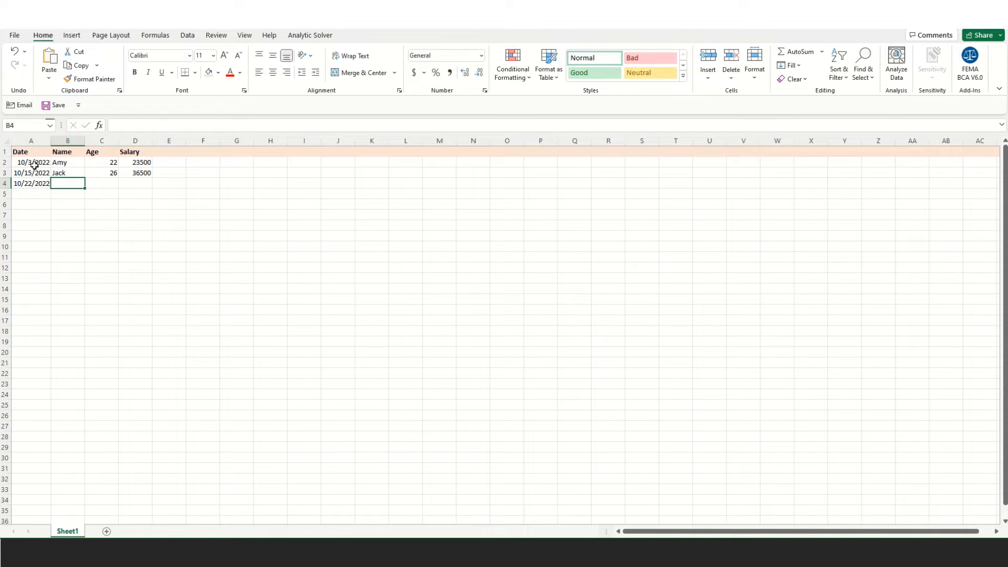
type("Sa")
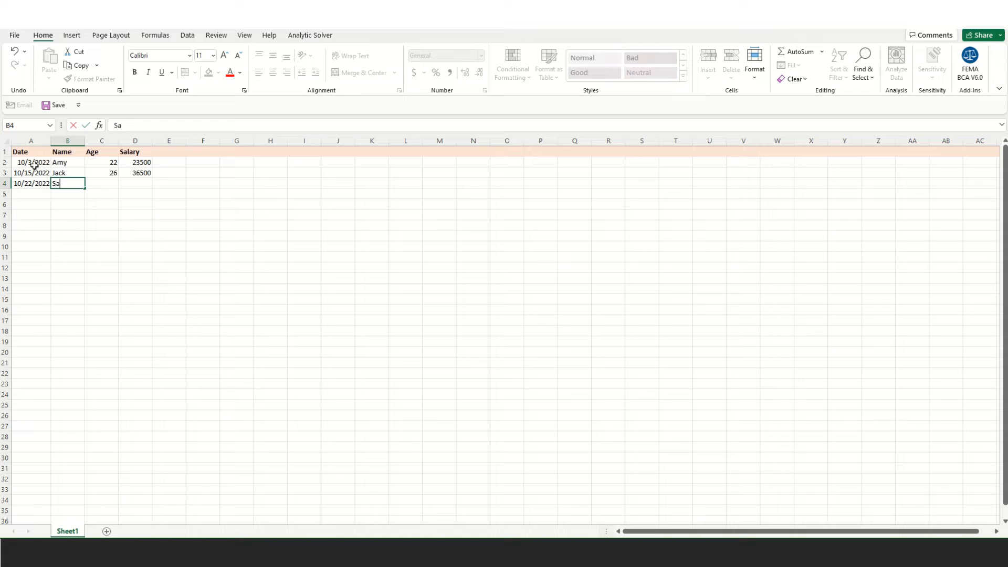
type("m")
key("Tab")
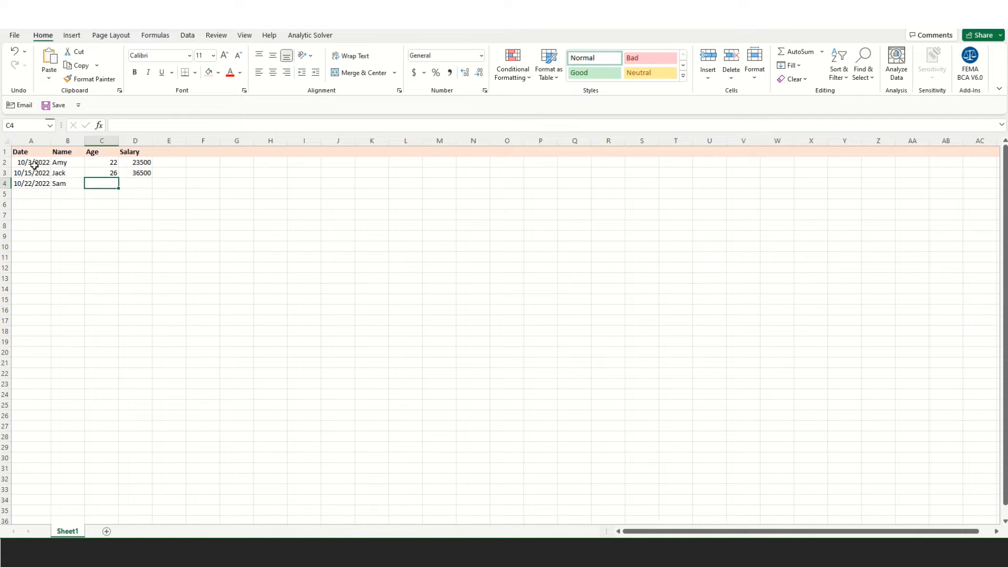
type("32")
key("Tab")
type("3")
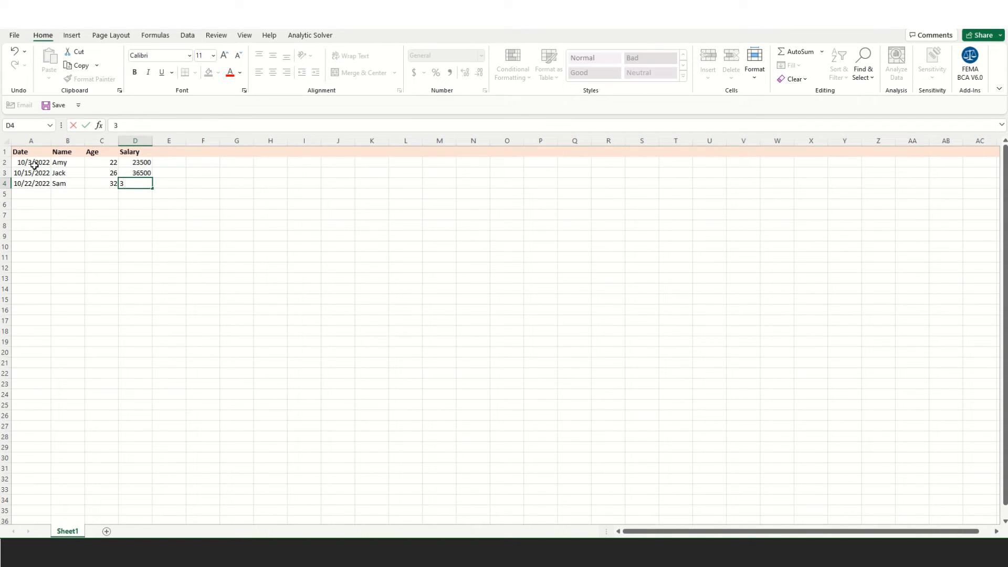
type("6")
key("BackSpace")
type("45500")
key("Return")
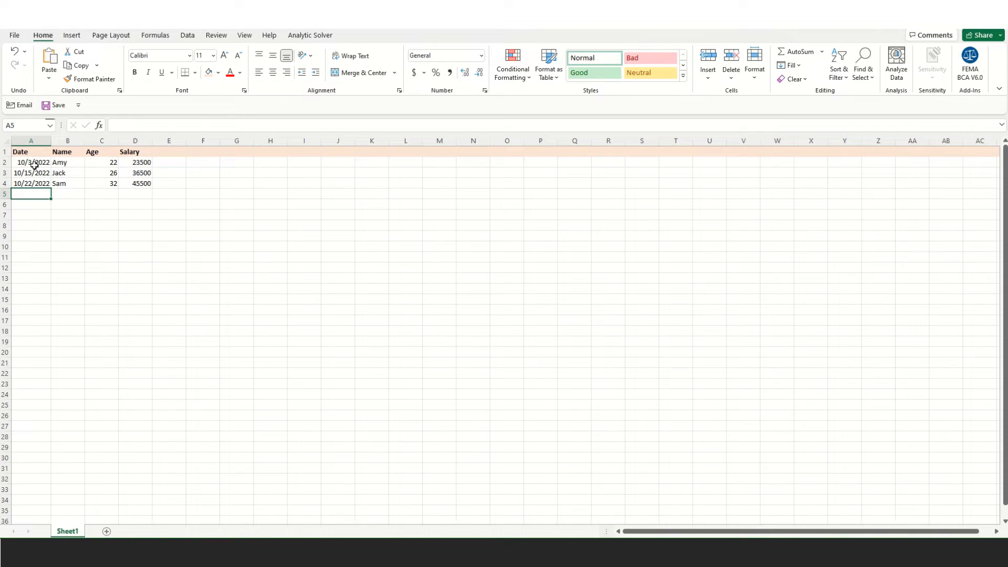
- Fill row 5 with the date 10/25/22, the fourth person's name, age 46 and salary 75500
type("10/25/22")
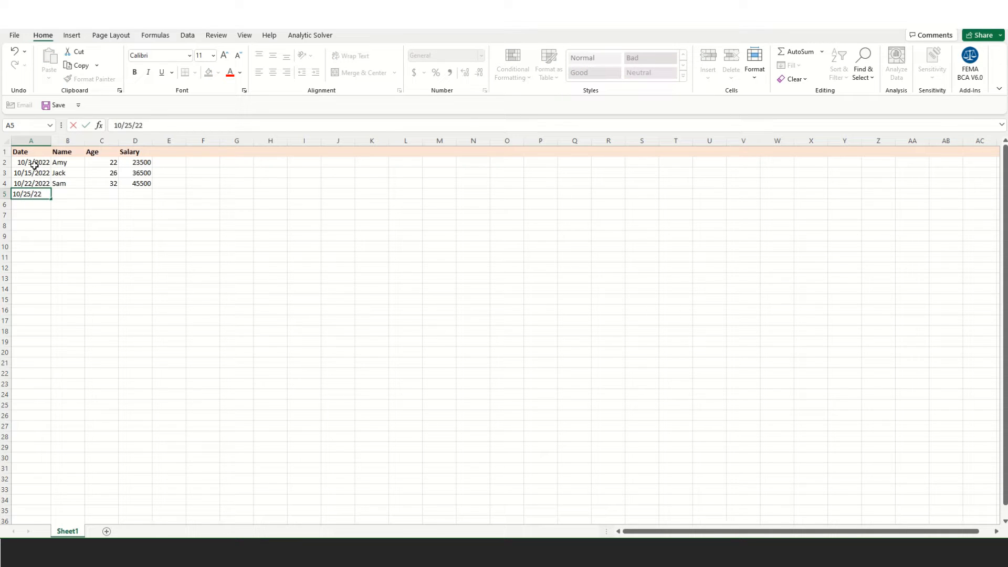
key("Tab")
type("Be")
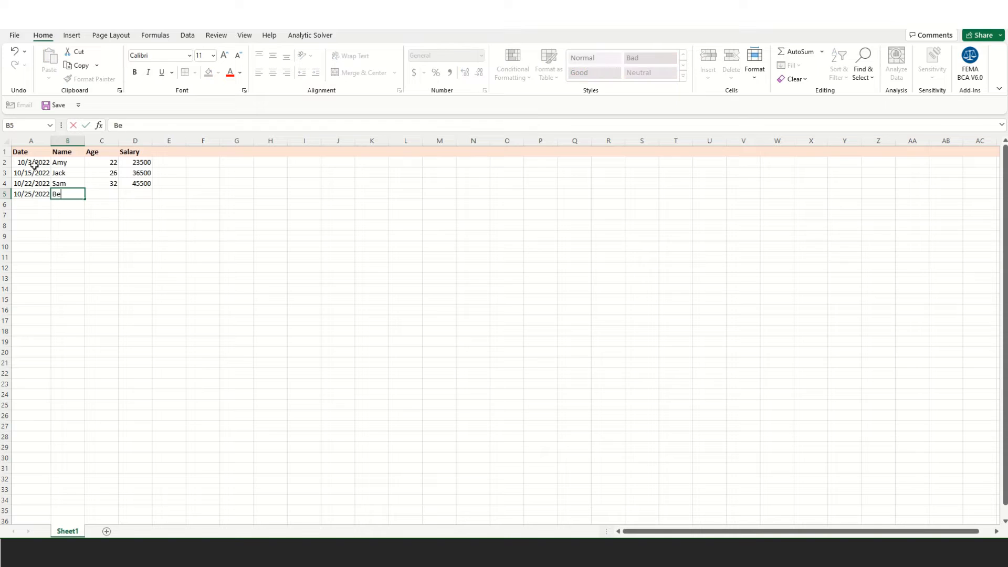
key("Tab")
type("46")
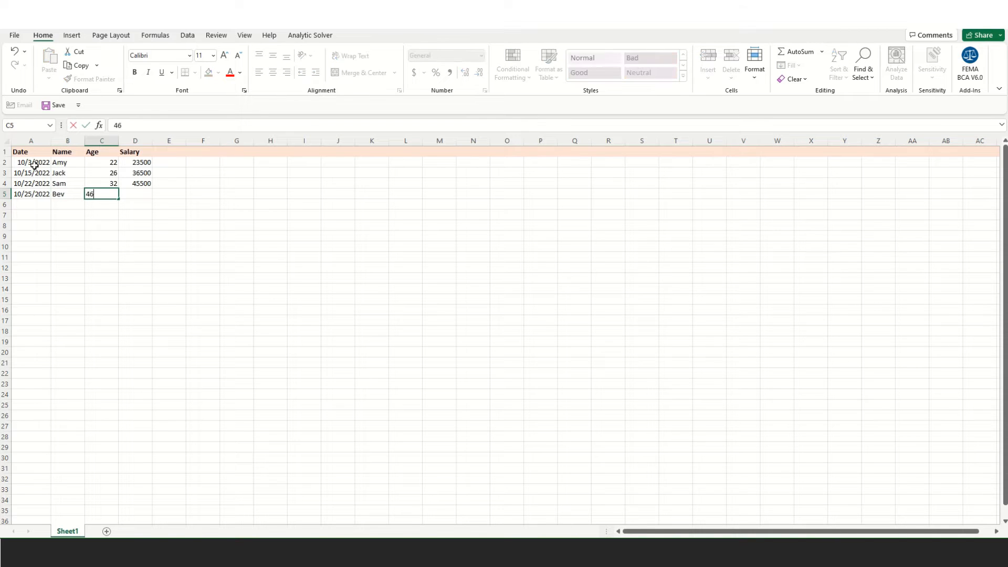
key("Tab")
type("75500")
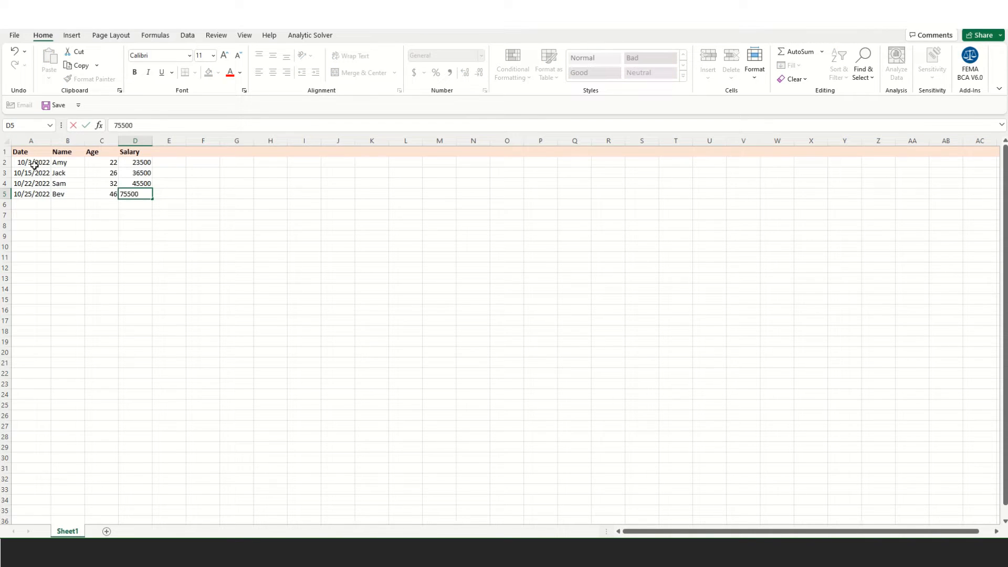
key("Return")
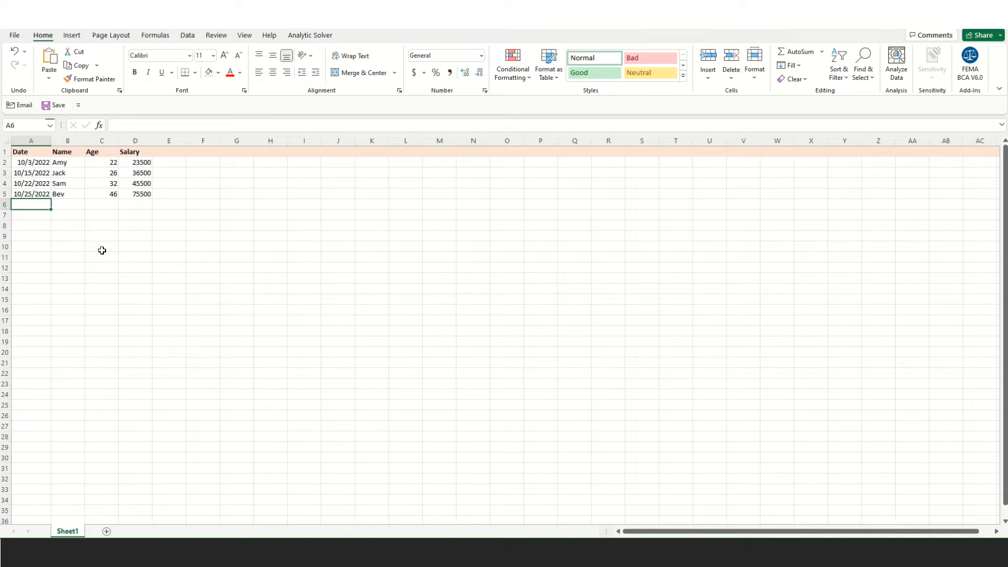
- Examine the number formats offered for the dates in cells A2 to A5 without changing them
left_click_drag(38, 162, 37, 199)
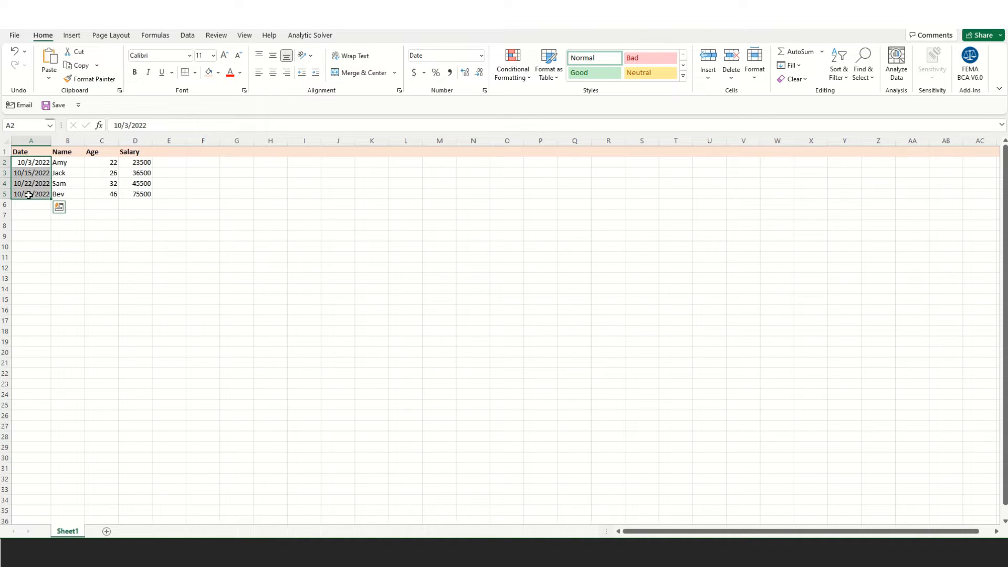
left_click(481, 55)
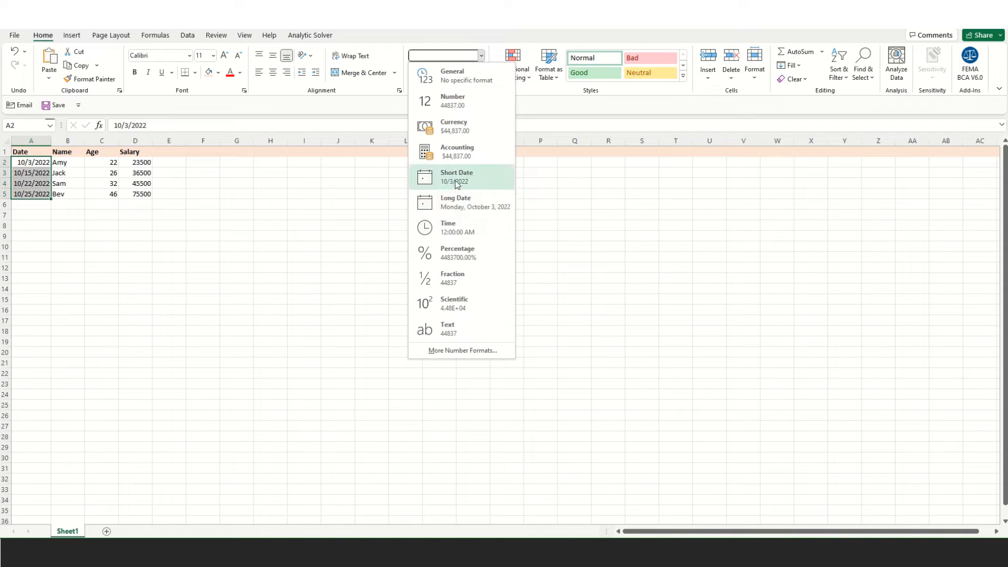
left_click(81, 246)
- Format the whole Date column A with the Date category and the two-digit type 03/14/12
left_click(31, 141)
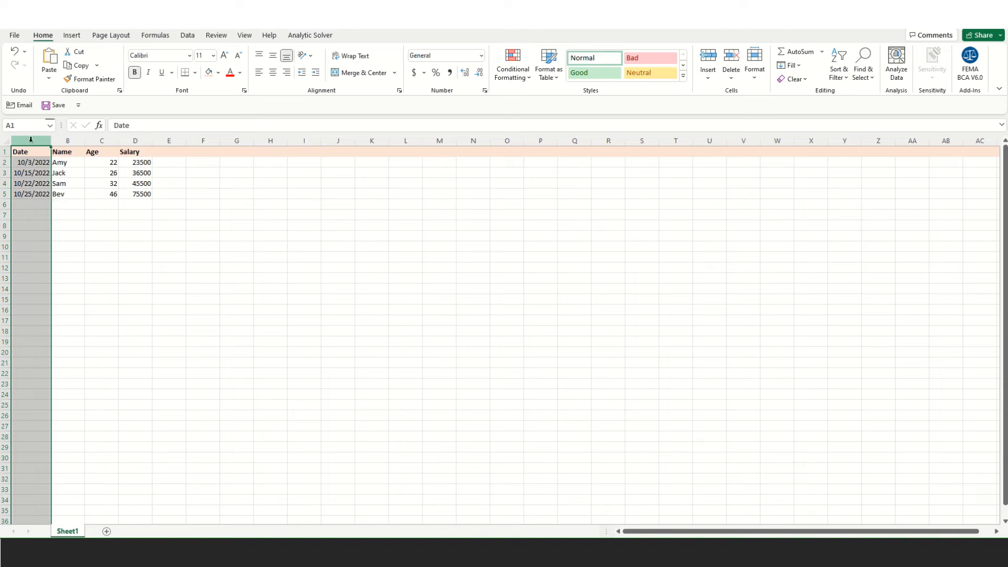
right_click(31, 140)
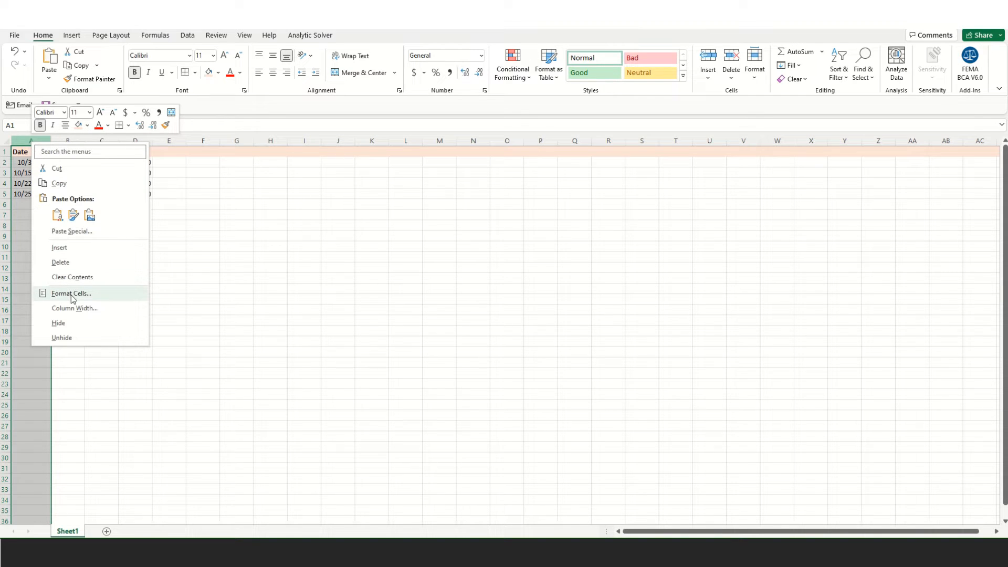
left_click(71, 293)
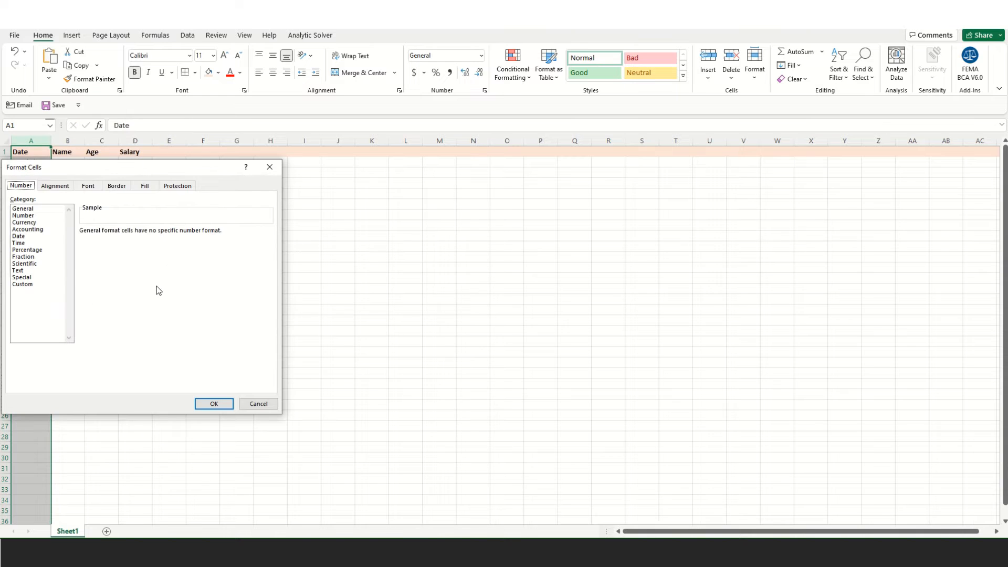
left_click(21, 237)
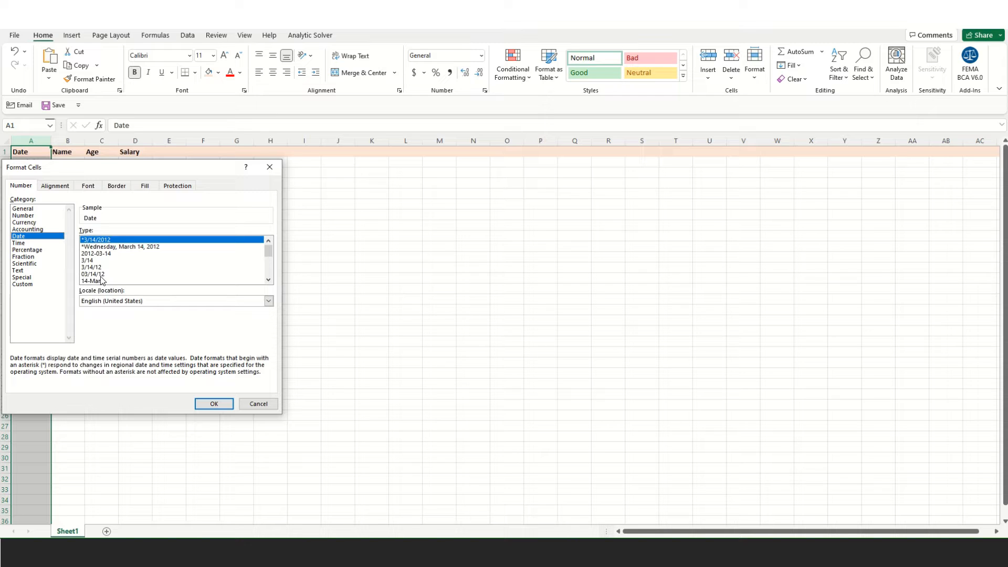
left_click(89, 275)
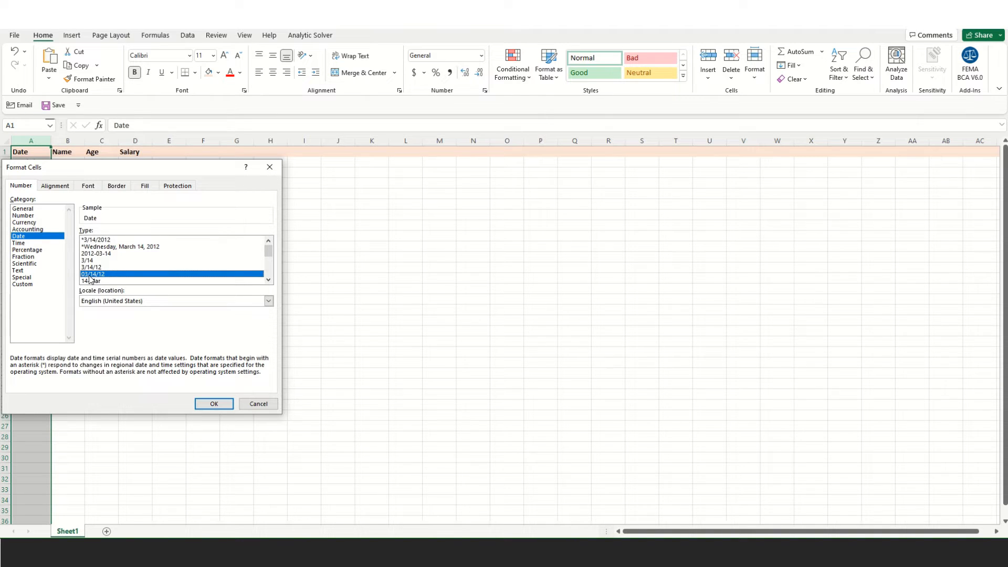
left_click(214, 404)
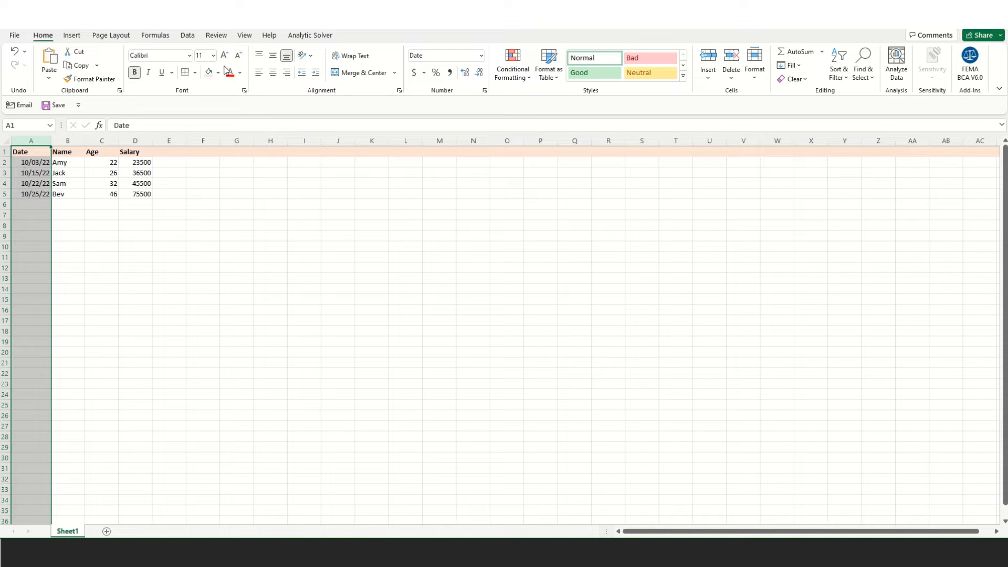
- Center the contents of the Date column A and the Age column C
left_click(275, 74)
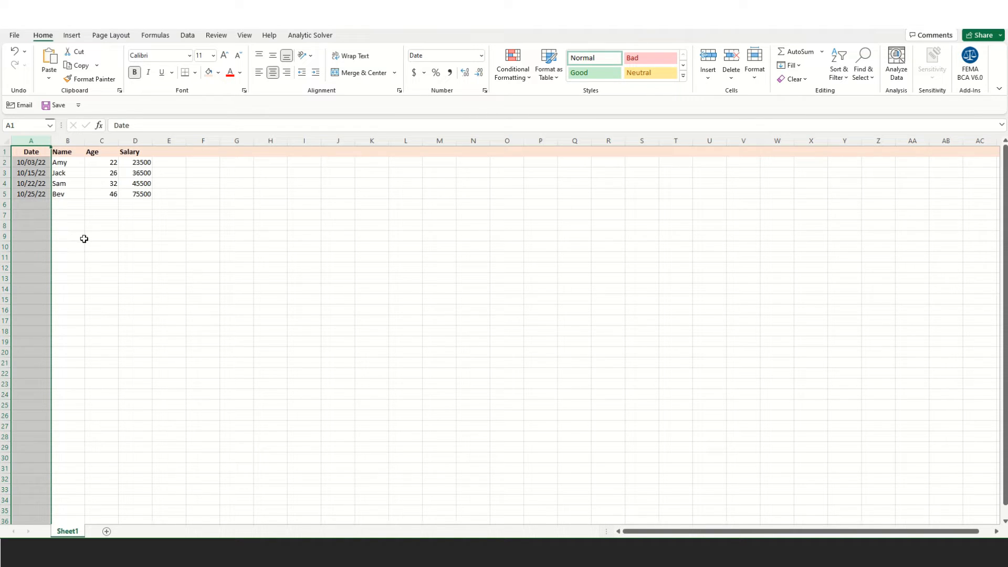
left_click(103, 142)
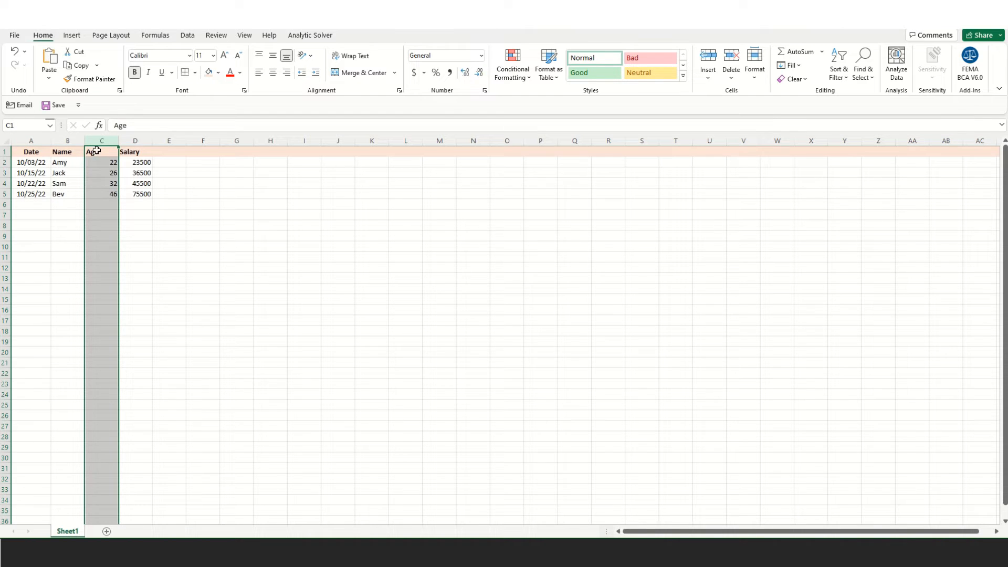
left_click(273, 74)
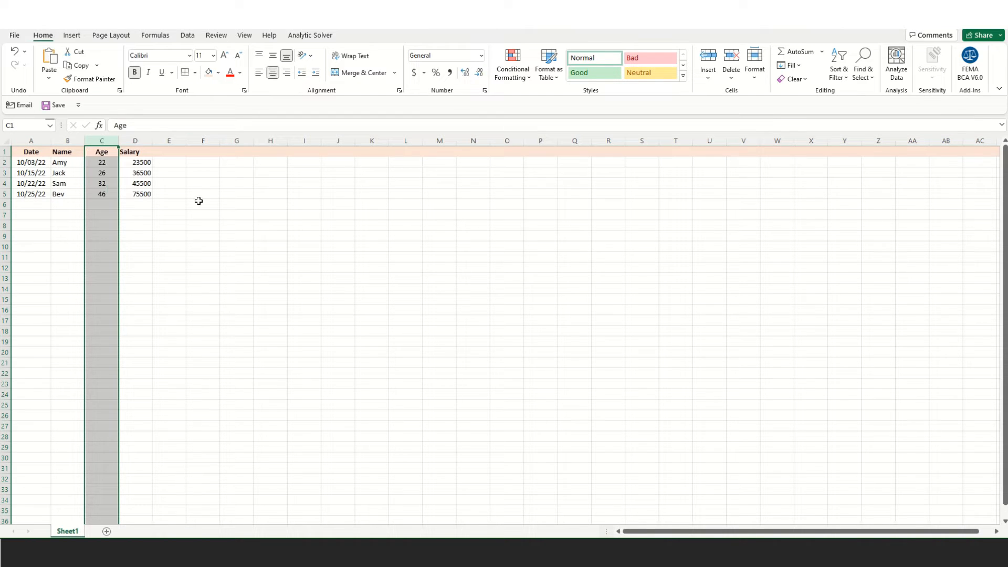
- Apply the Comma number style to the whole Salary column D
left_click(132, 139)
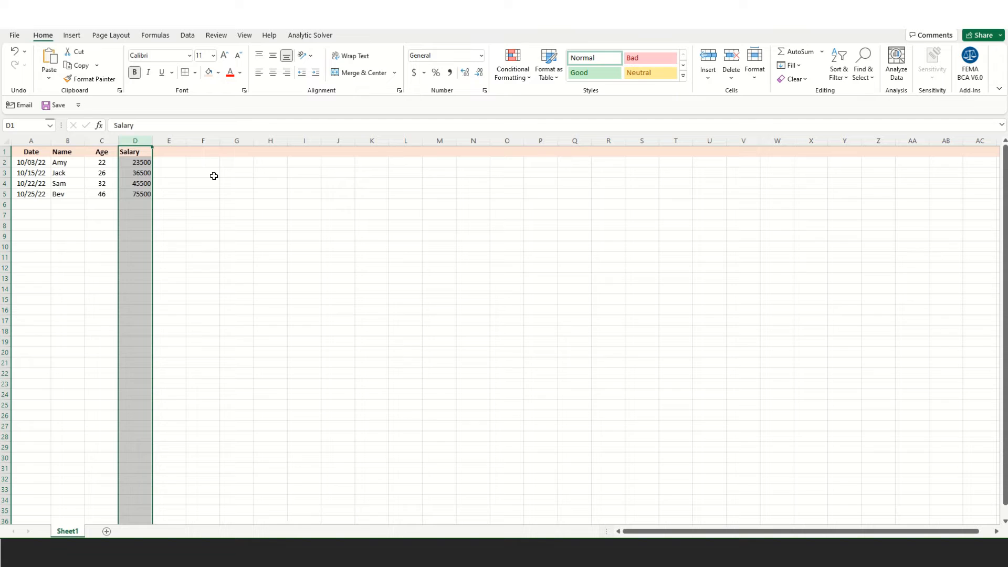
left_click(450, 74)
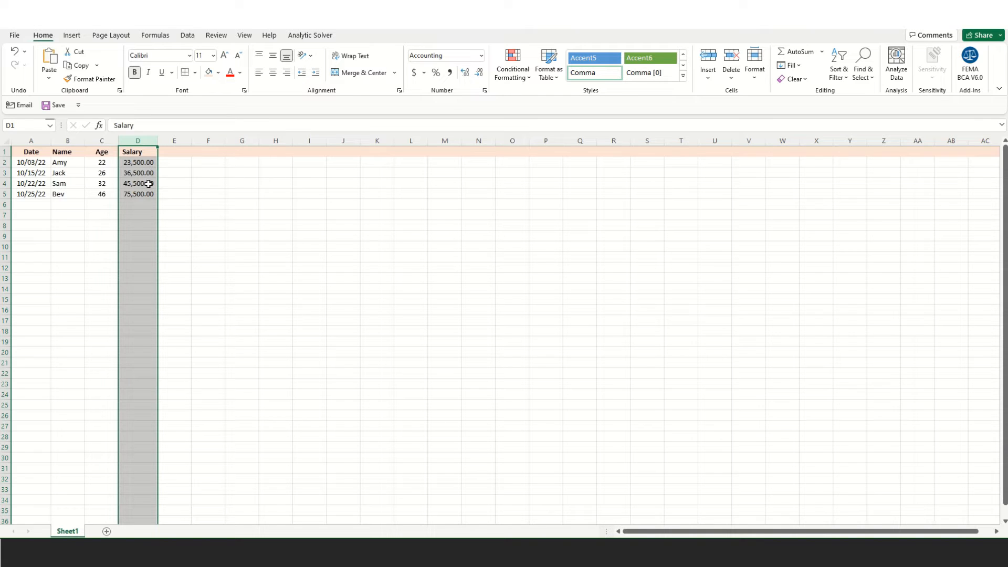
- Vary the Salary column's decimal places between zero and four, ending at two decimals
left_click(479, 76)
left_click(478, 76)
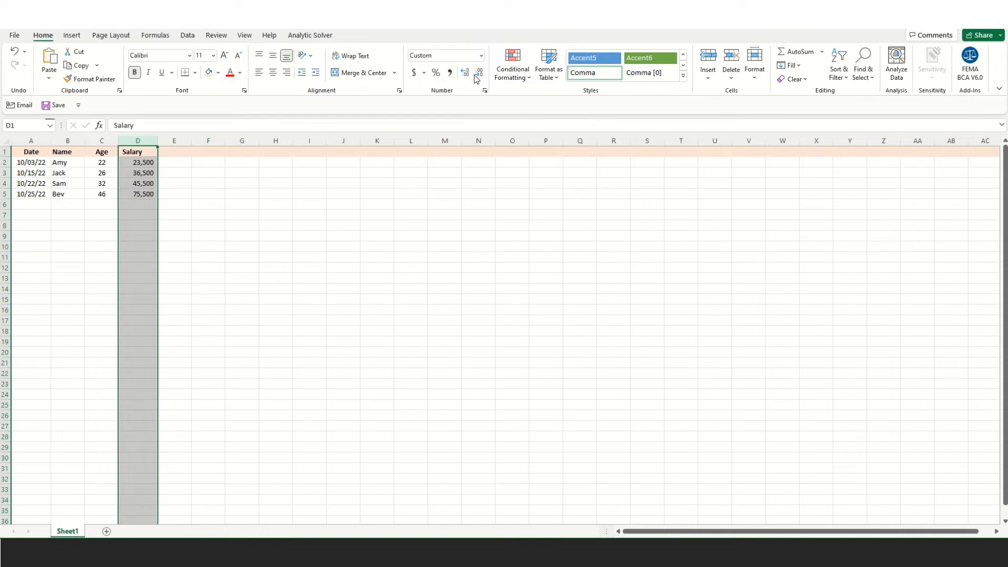
left_click(465, 75)
left_click(465, 74)
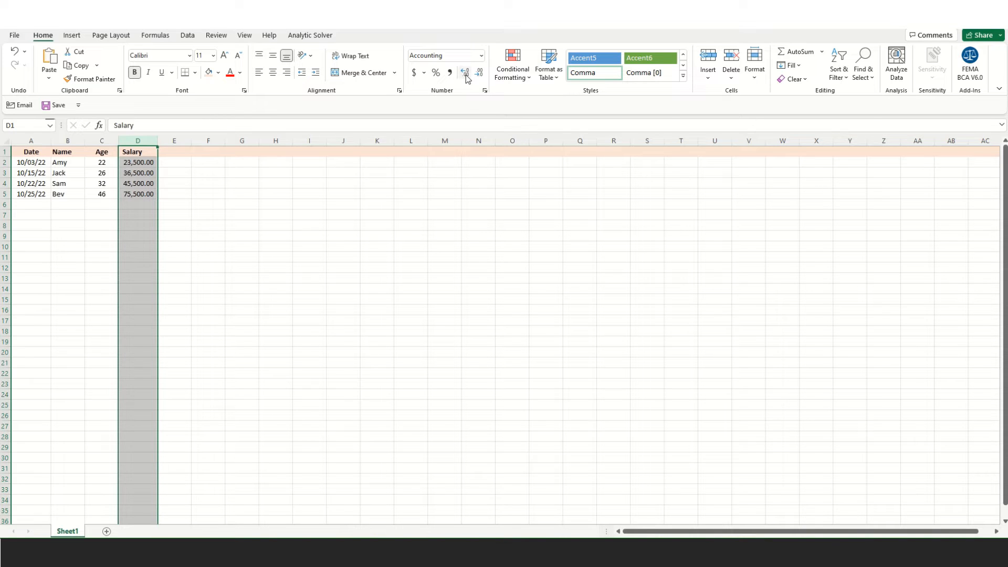
left_click(466, 76)
left_click(466, 76)
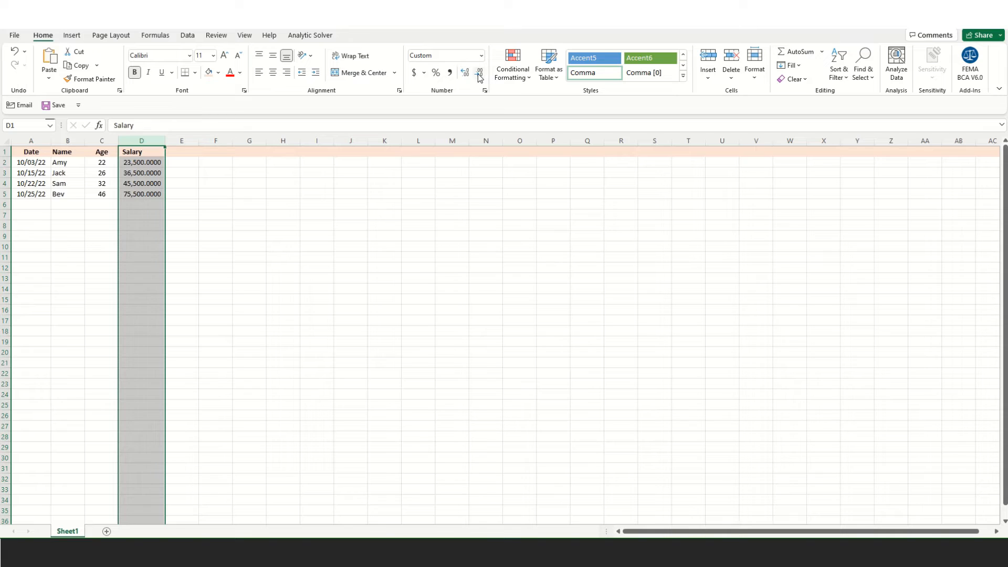
left_click(479, 77)
left_click(479, 77)
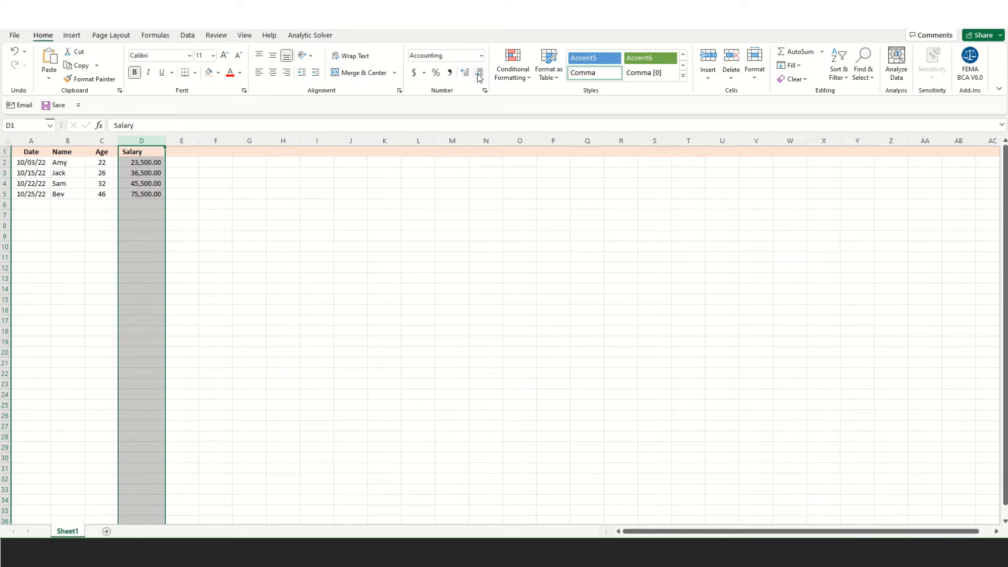
- Apply the dollar accounting format to the whole Salary column D and center its header in D1
left_click(414, 77)
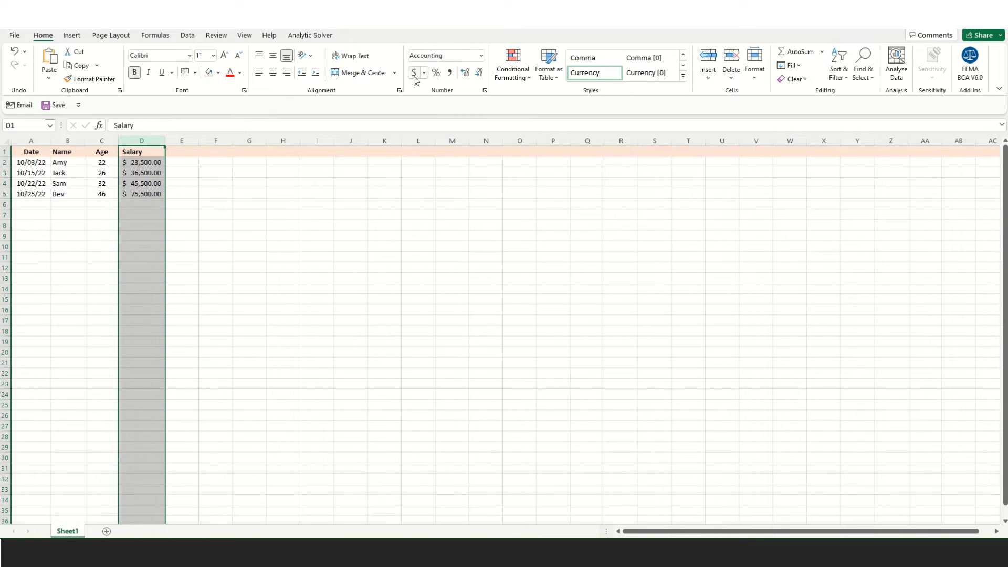
left_click(199, 257)
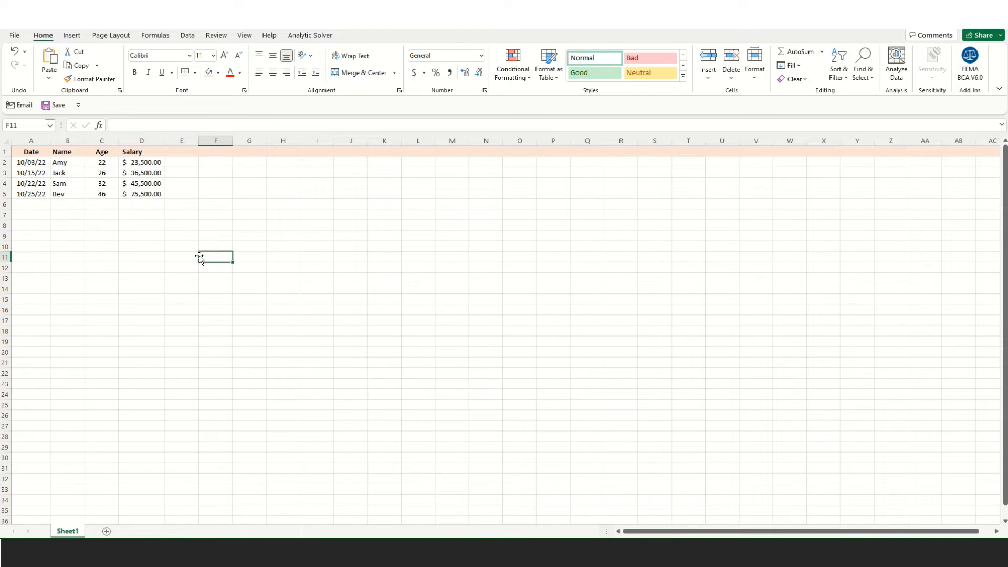
left_click(149, 151)
left_click(272, 73)
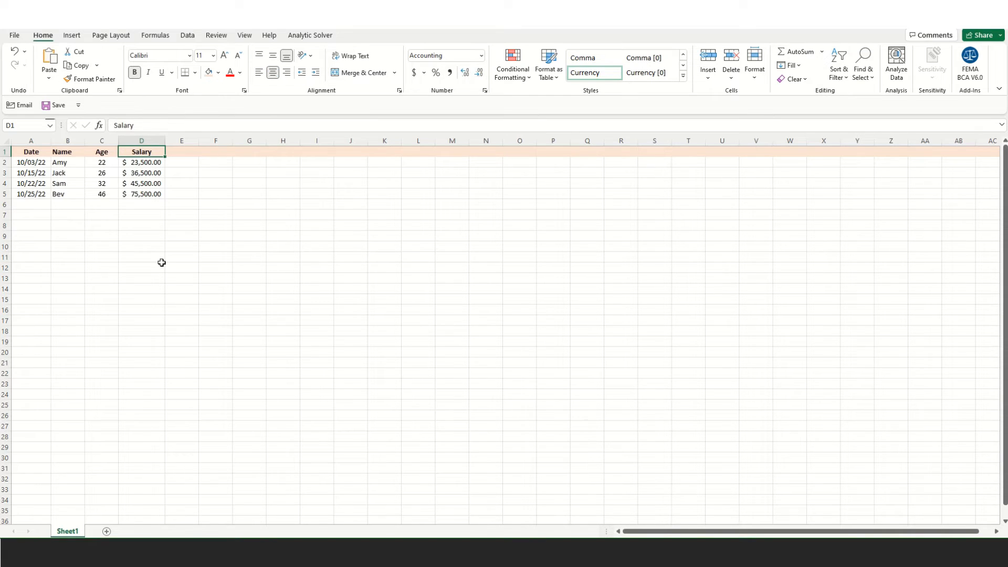
- Total the salaries in cell D6 with an AutoSum of D2 to D5 and check the summed range
left_click(143, 206)
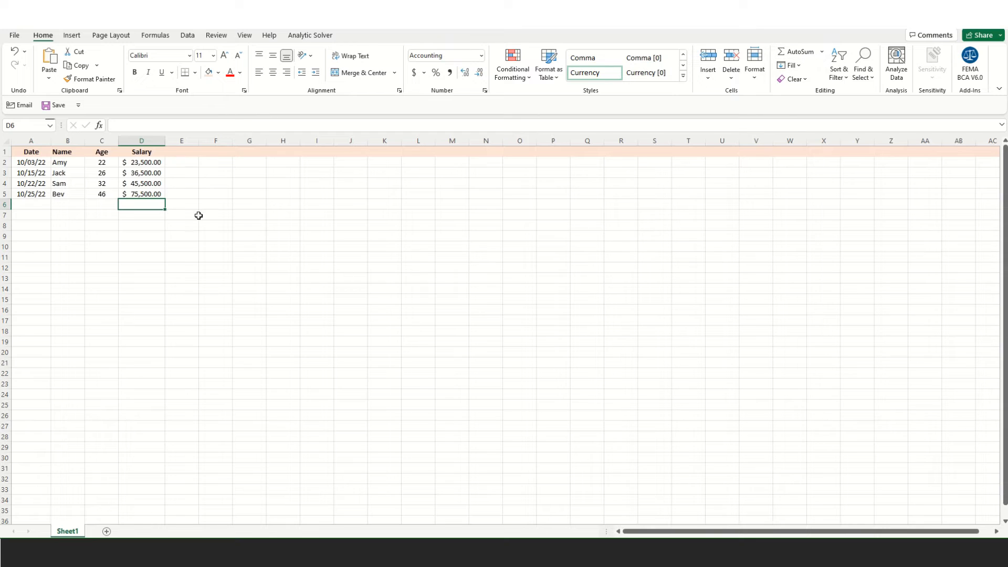
left_click(822, 51)
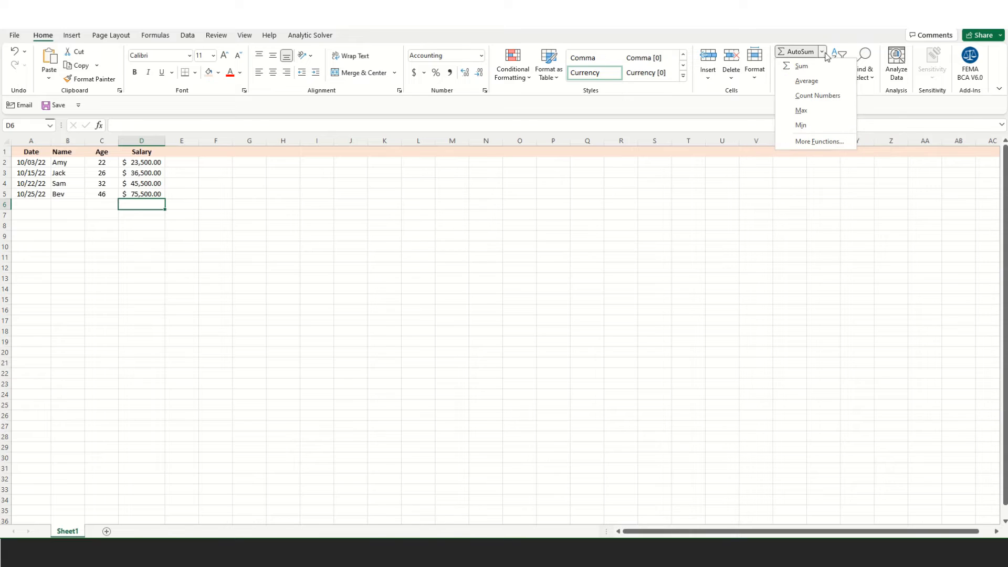
left_click(801, 66)
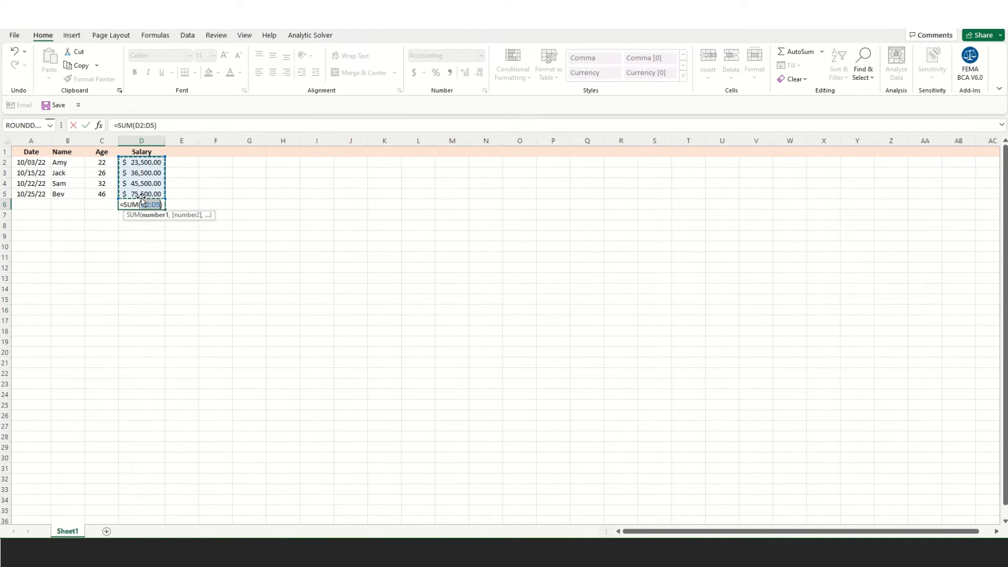
key("Return")
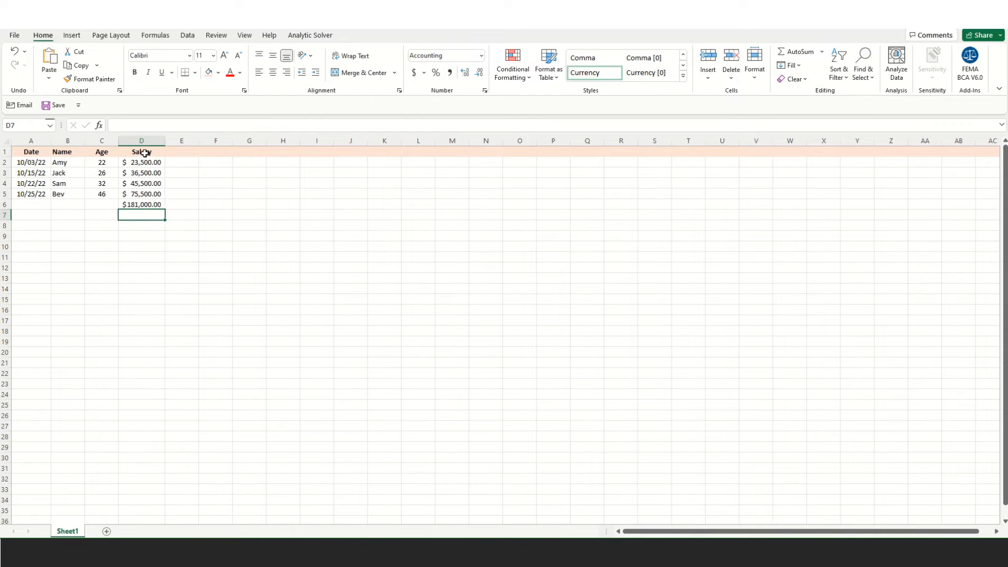
left_click_drag(146, 160, 148, 195)
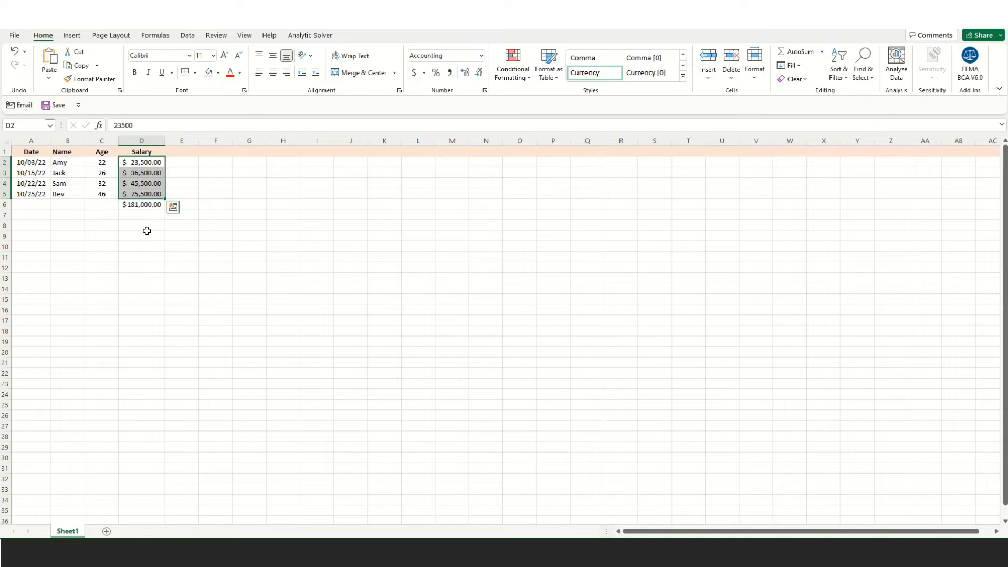
left_click(133, 205)
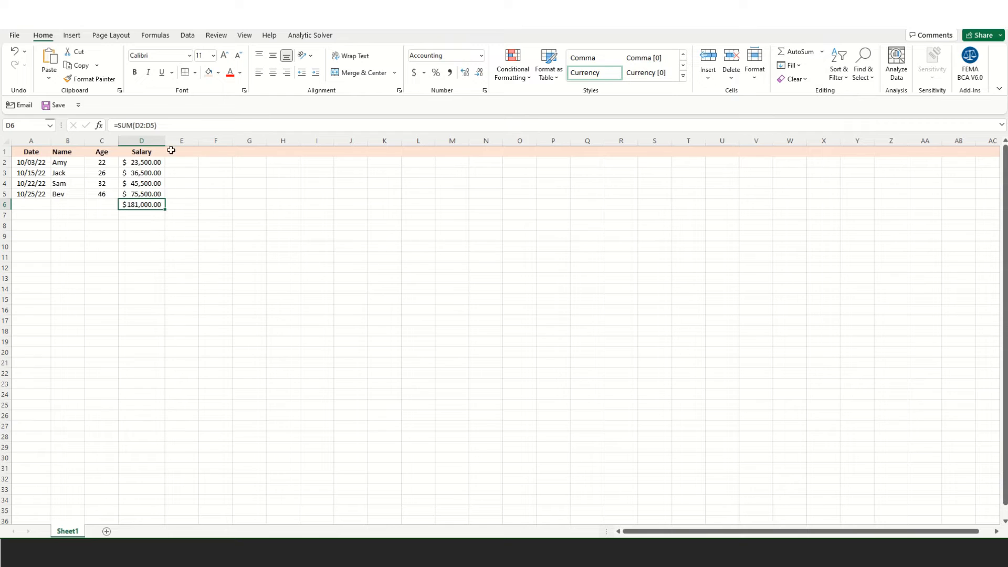
- Replace the total in D6 with the AutoSum Average of D2 to D5
left_click(137, 163)
left_click(139, 193, "shift")
left_click(143, 205)
left_click(821, 53)
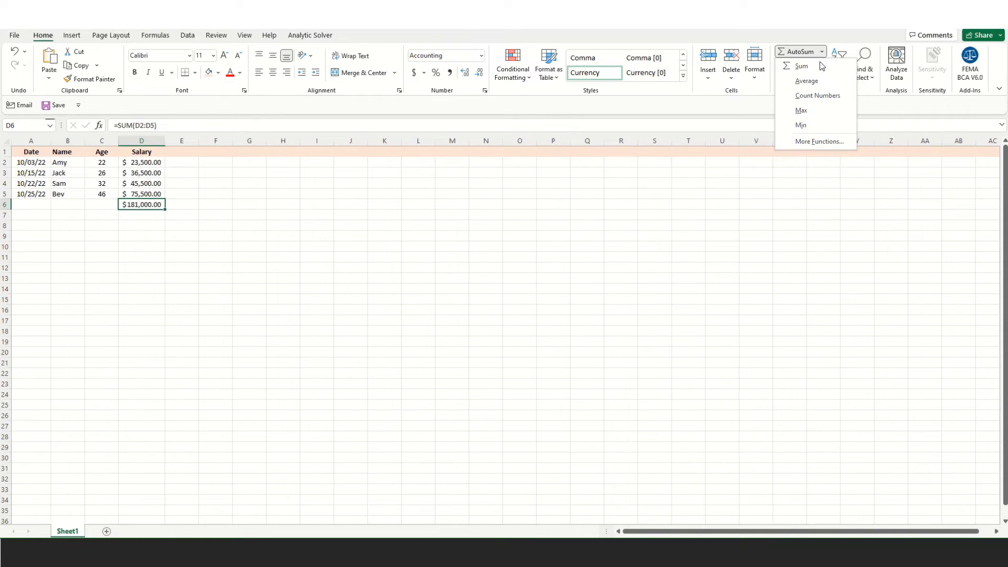
left_click(817, 80)
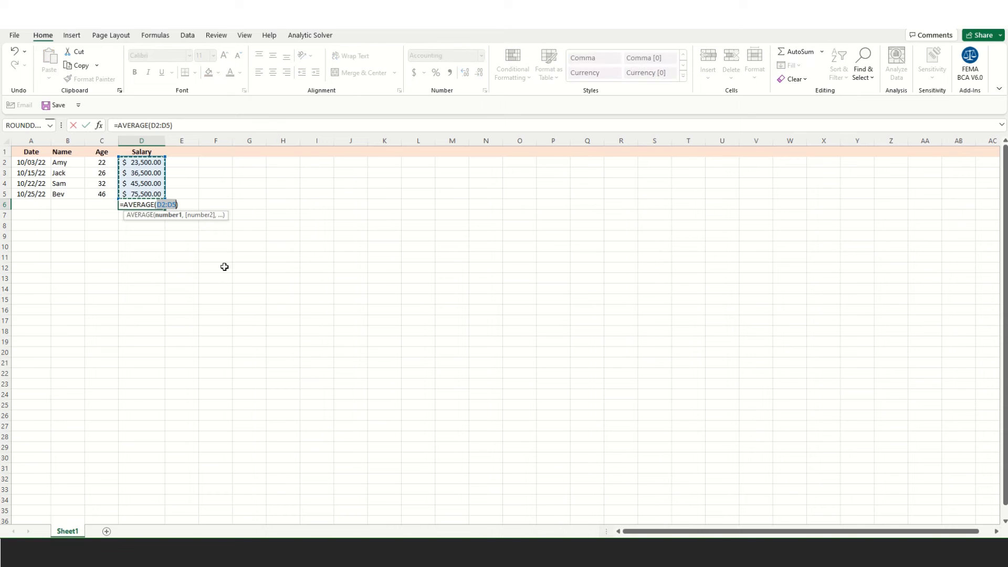
key("Return")
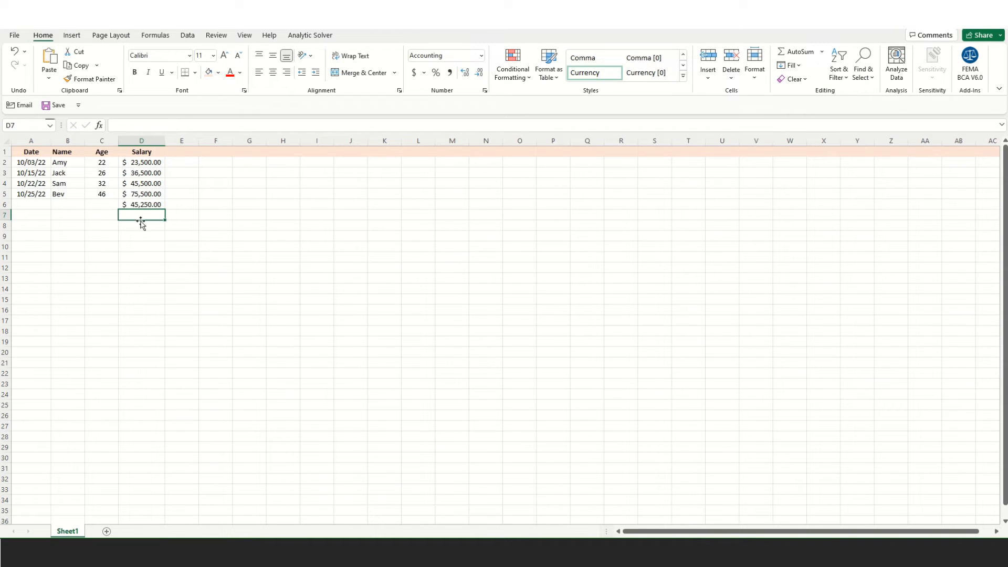
- Change the formula in D6 from the average back to the sum of D2 to D5
left_click(145, 206)
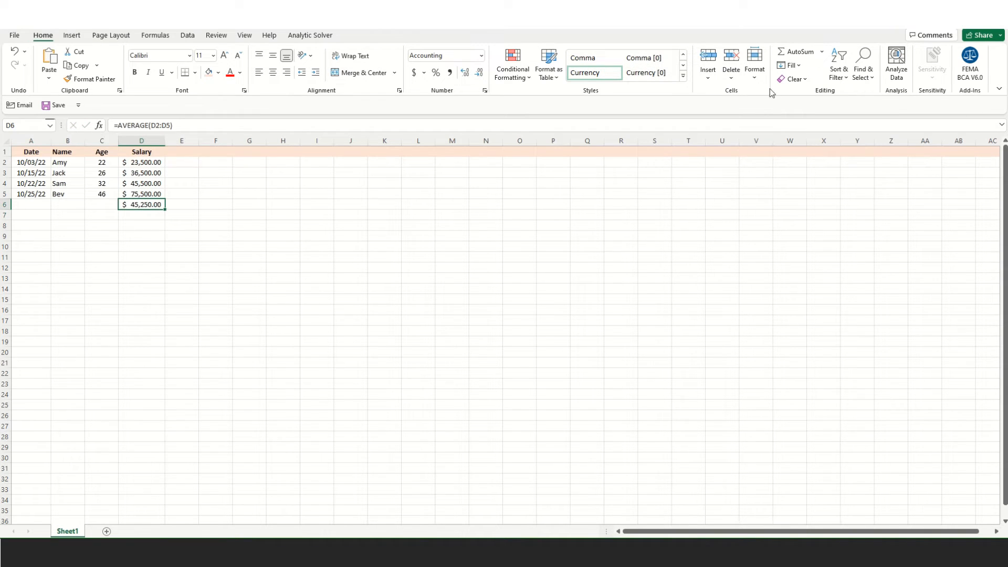
left_click(822, 52)
left_click(798, 65)
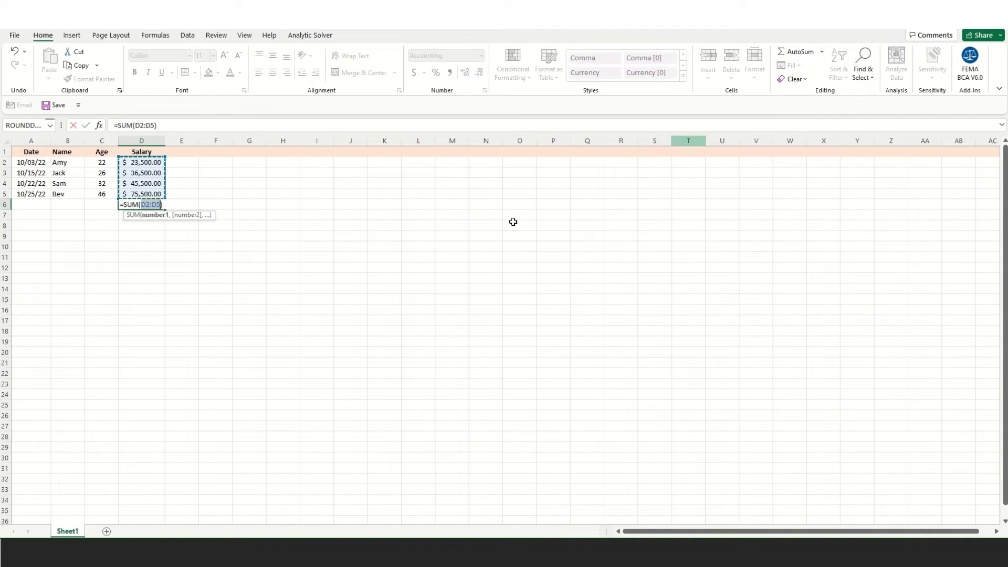
key("Return")
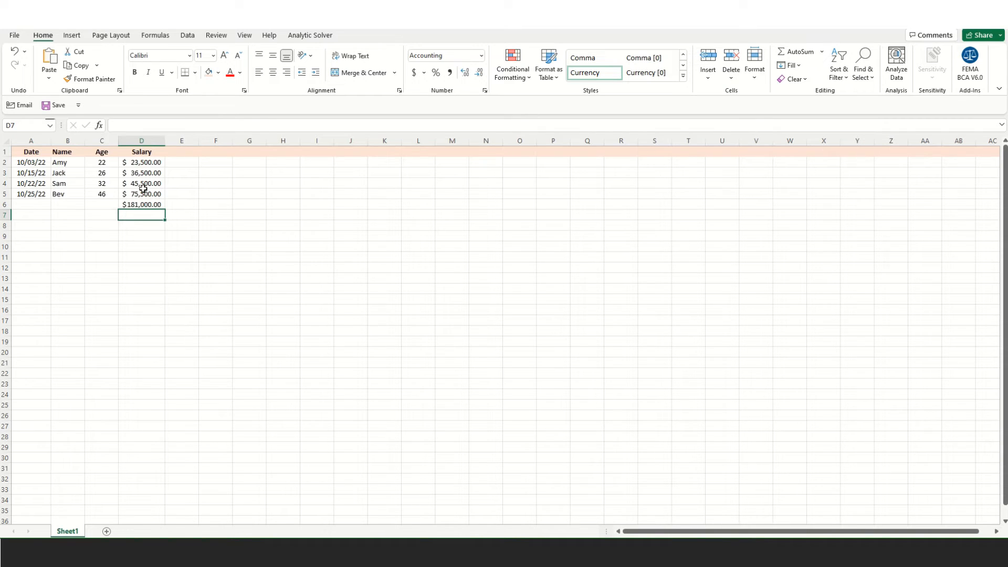
- Calculate the first person's share of the total salary in E2 with the formula =D2/D6
left_click(70, 166)
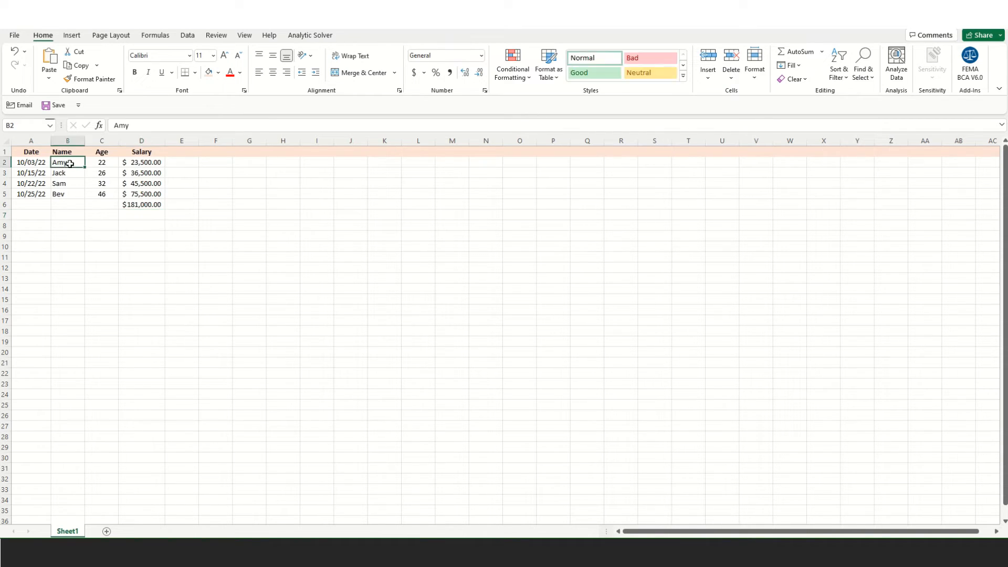
left_click(157, 163)
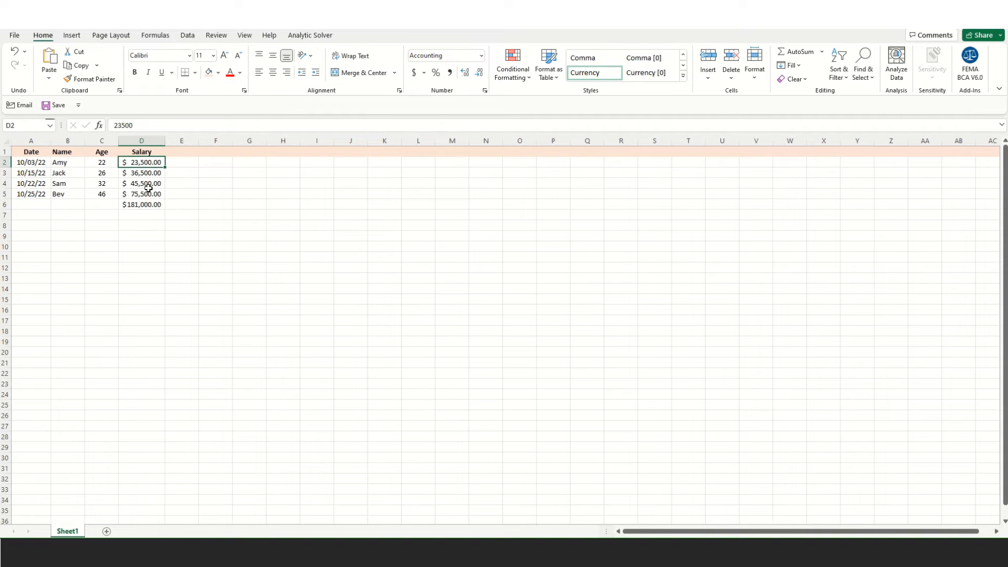
left_click(144, 206)
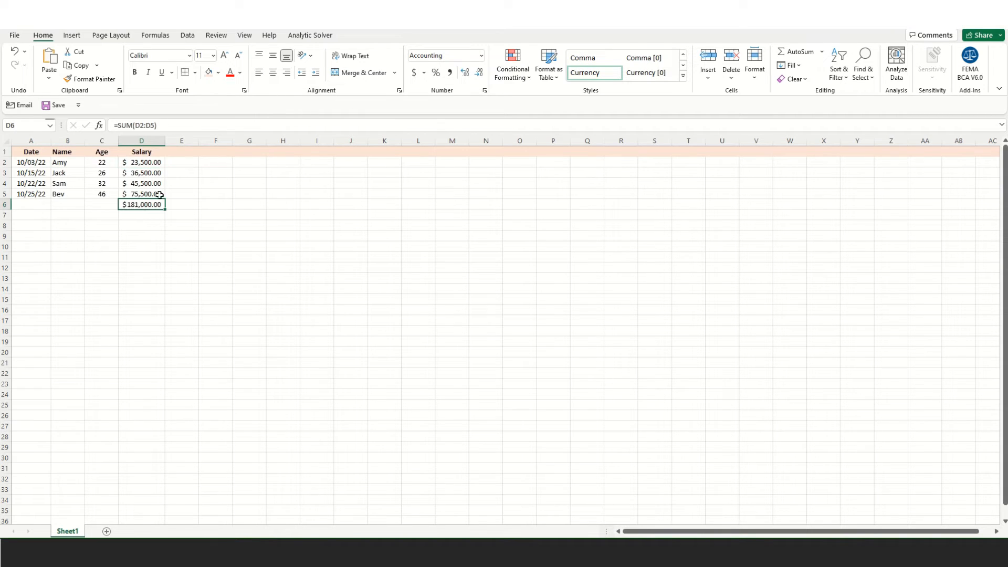
left_click(179, 162)
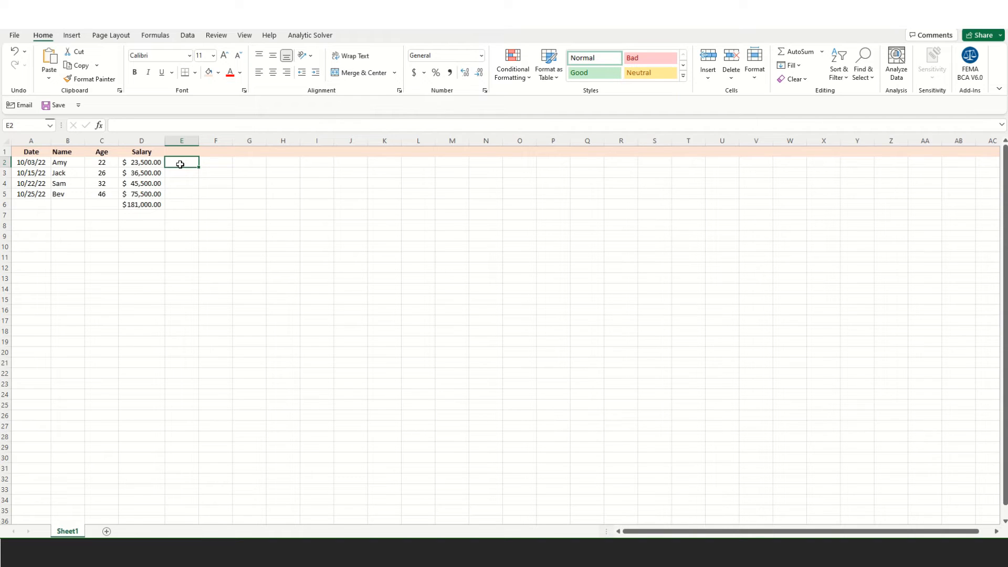
type("=")
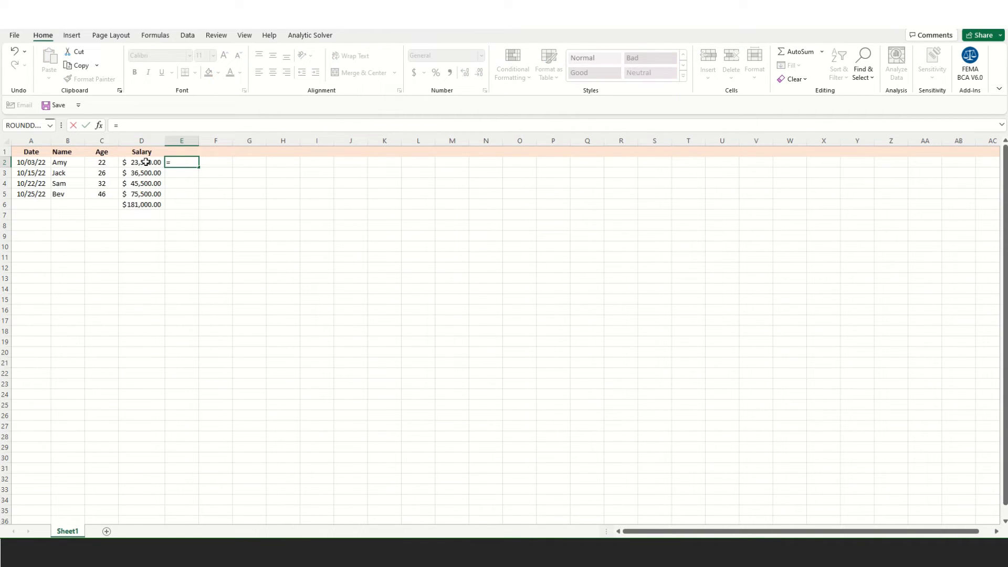
left_click(146, 163)
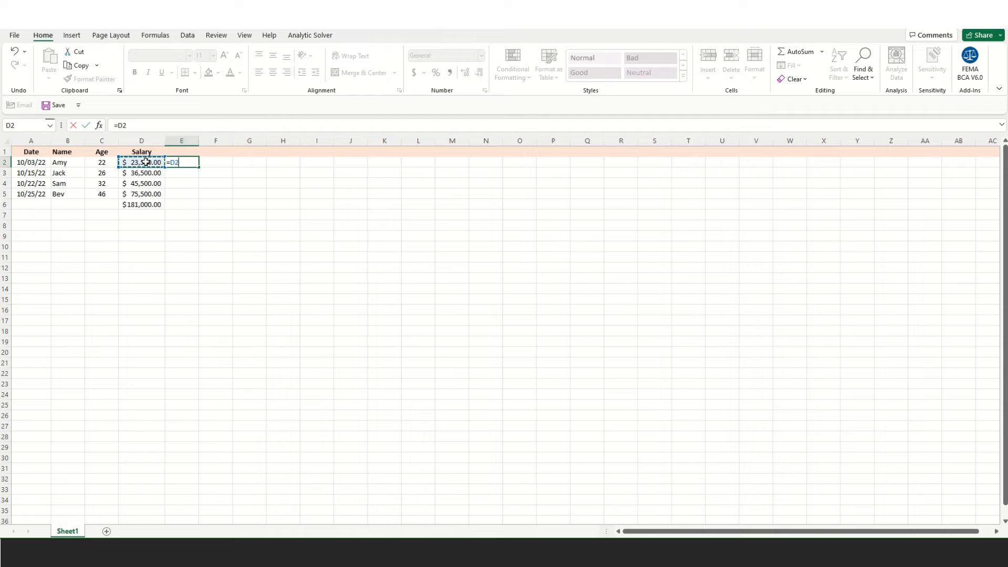
type("/")
left_click(137, 205)
key("Return")
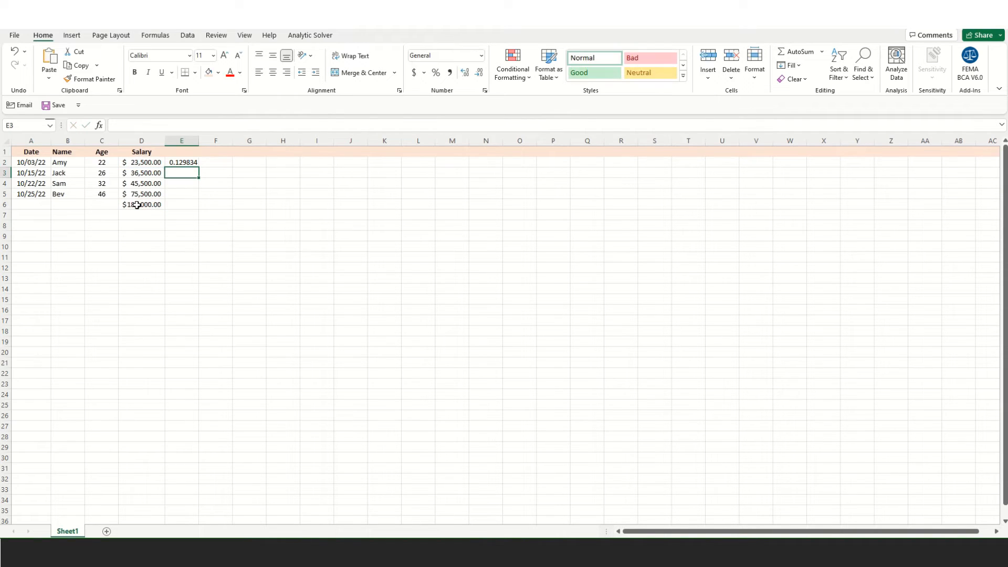
- Apply the Percent style to cell E2 and to the whole column E
left_click(182, 161)
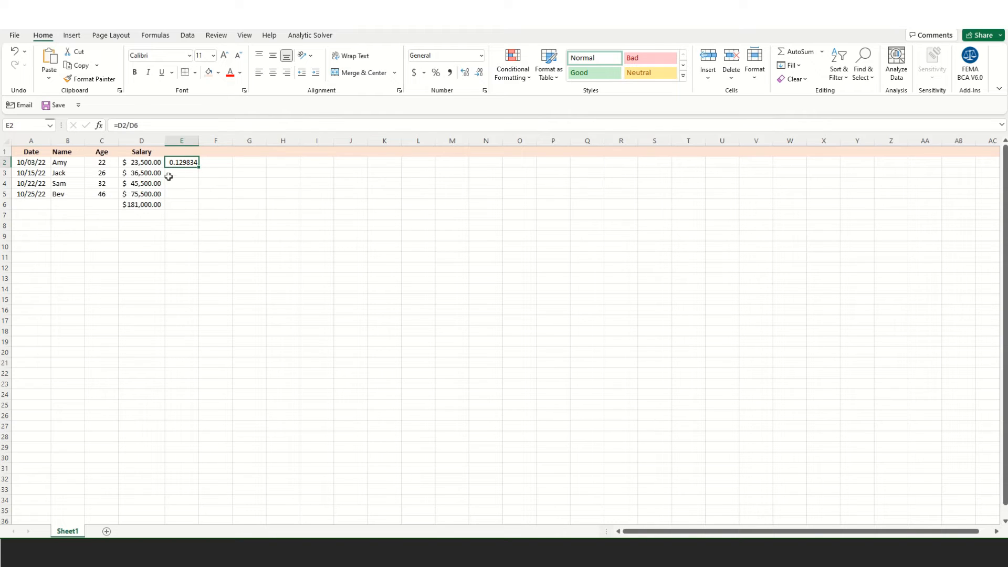
left_click(435, 73)
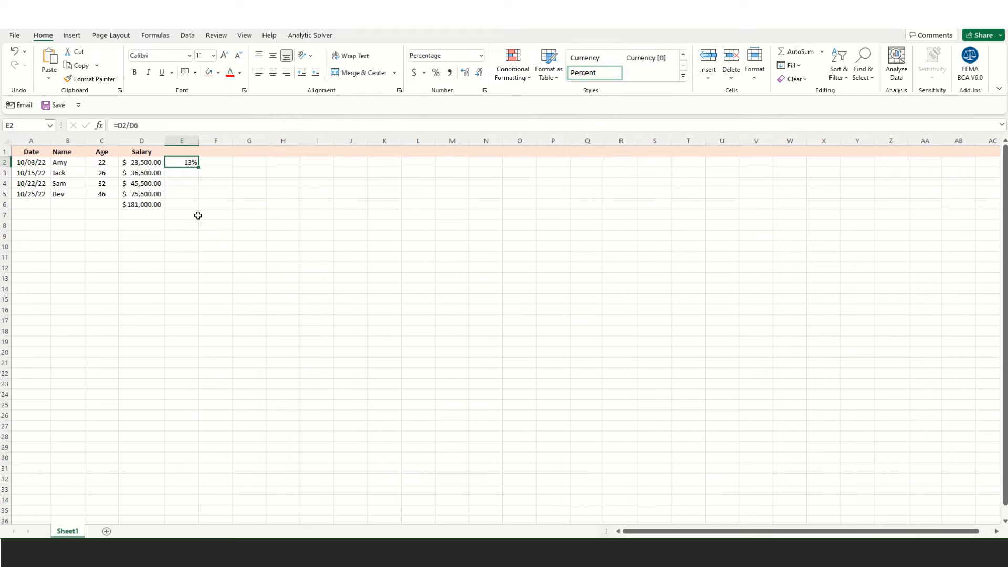
left_click(180, 141)
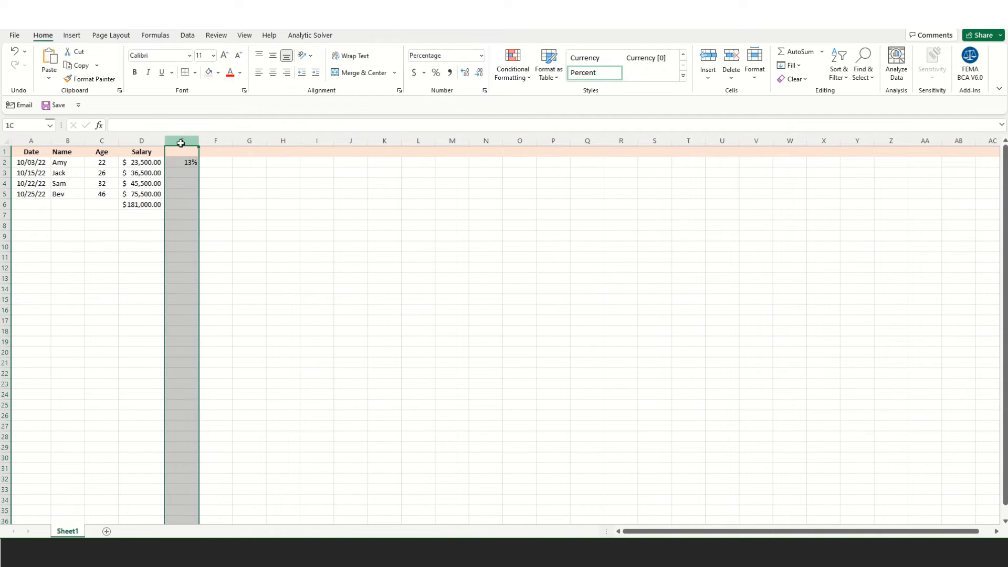
left_click(437, 74)
- Enter the header "% of Population" in cell E1
left_click(179, 151)
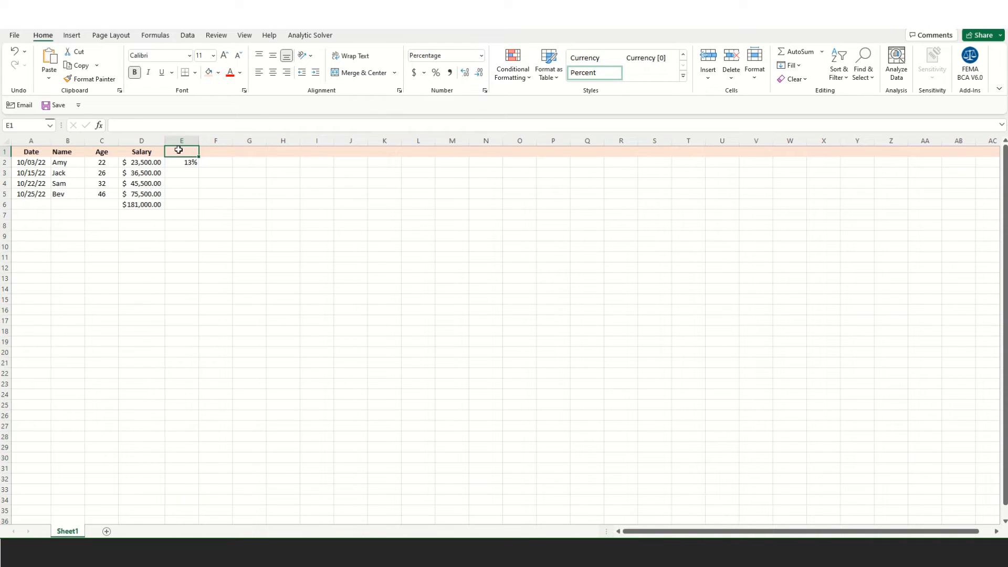
type("% of")
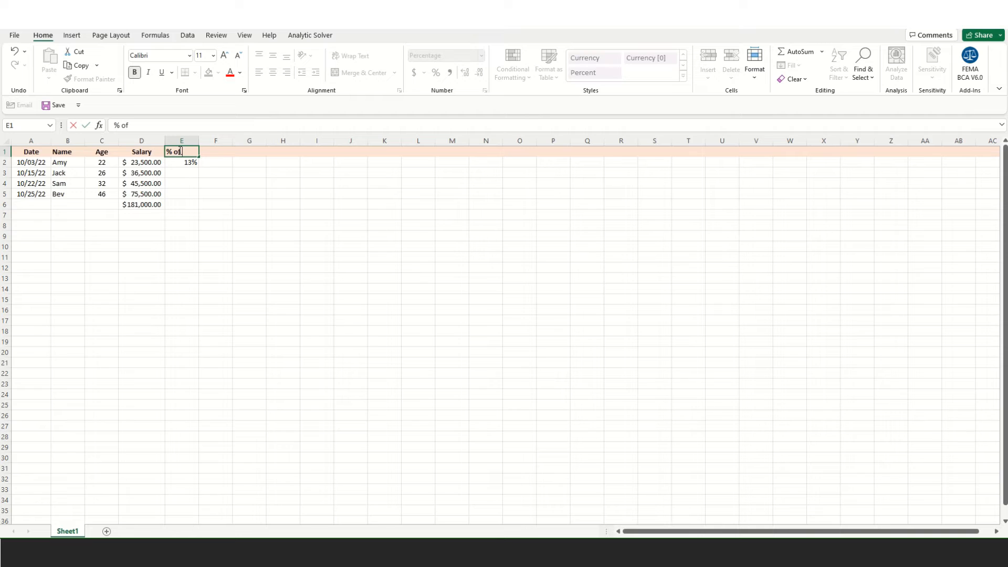
type(" Population")
key("Return")
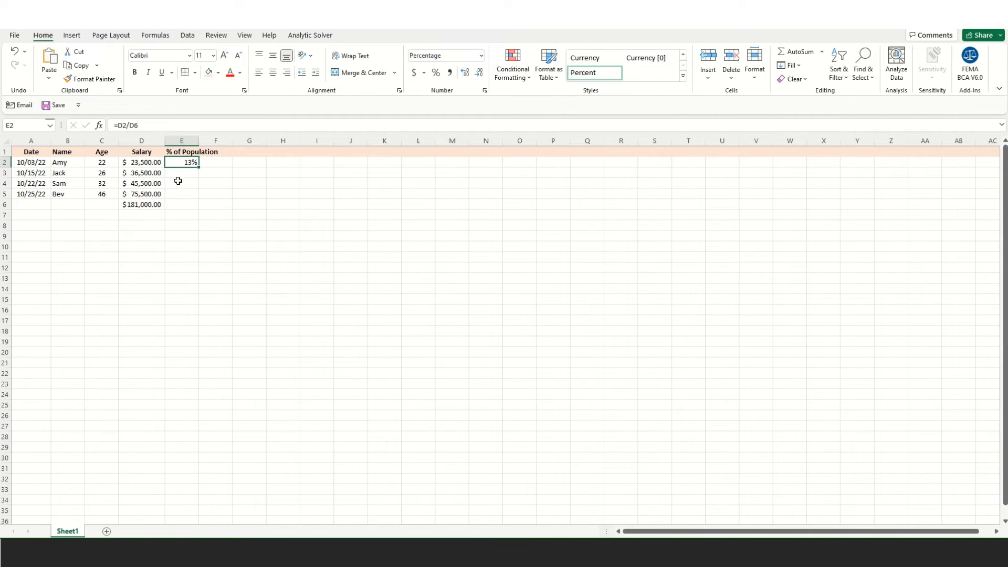
- Calculate the second person's share of the total salary in E3 with the formula +D3/D6
left_click(189, 173)
type("+")
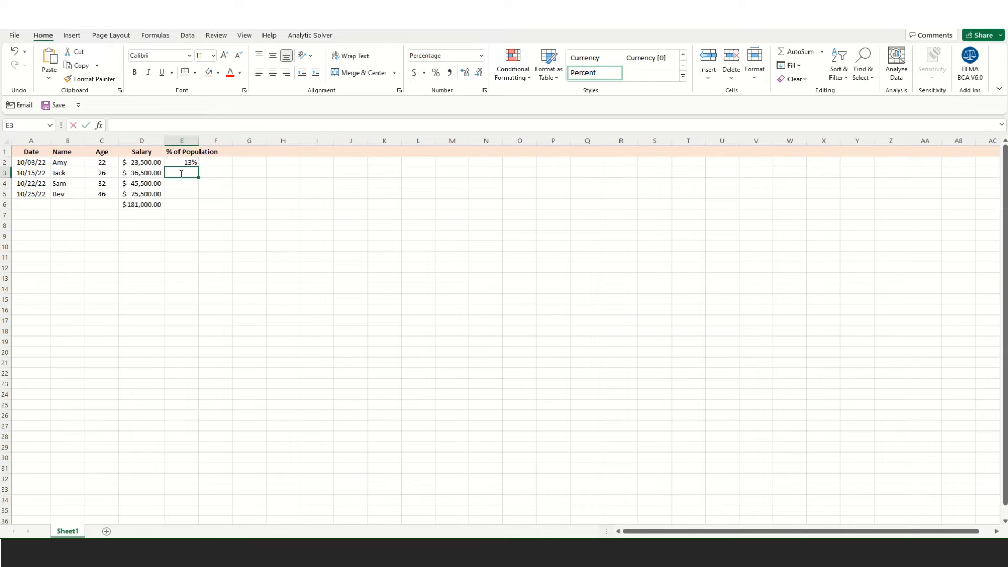
left_click(136, 172)
type("/")
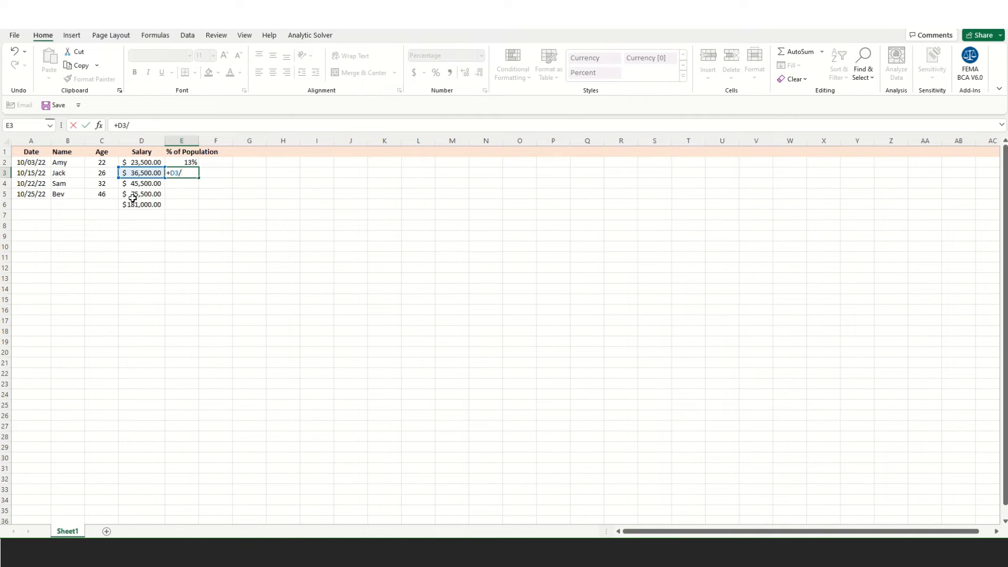
left_click(137, 205)
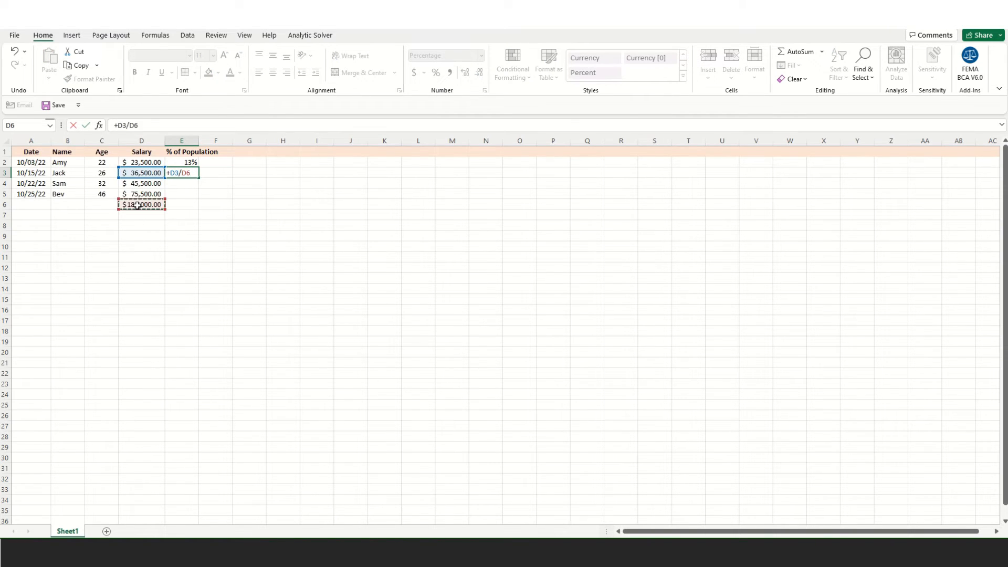
key("Return")
- Calculate the third person's share of the total salary in E4 with the formula +D4/D6
type("+")
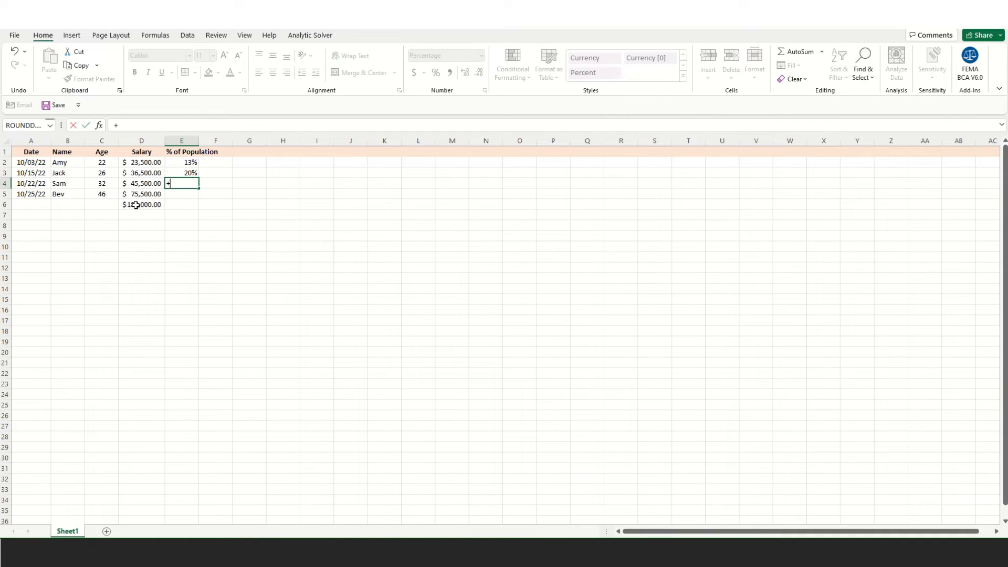
left_click(149, 183)
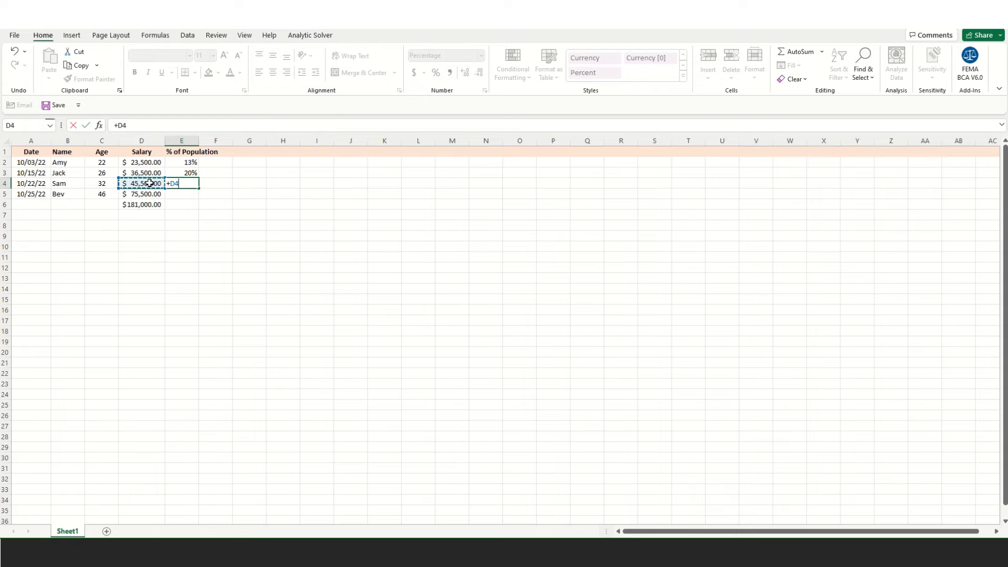
type("/")
left_click(145, 205)
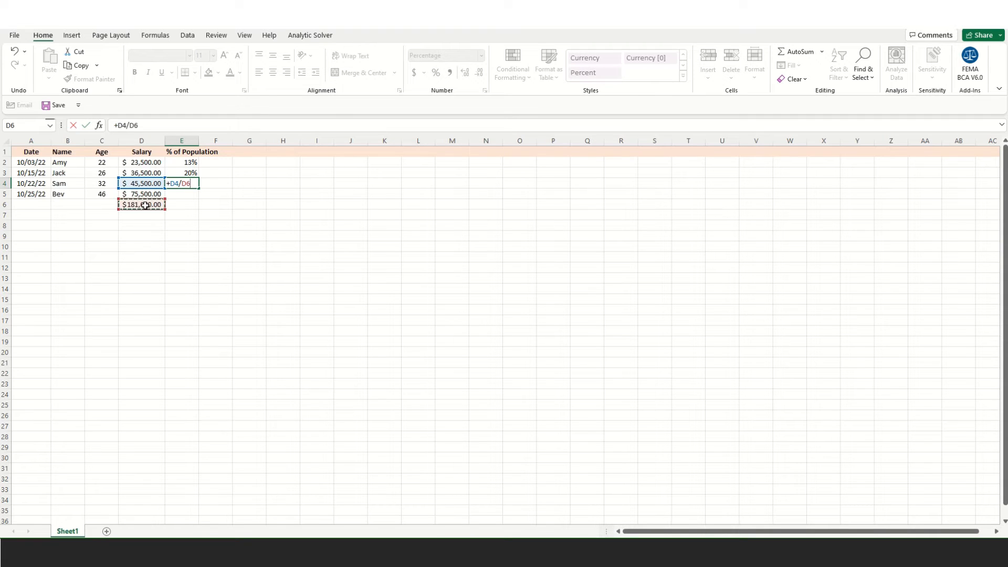
key("Return")
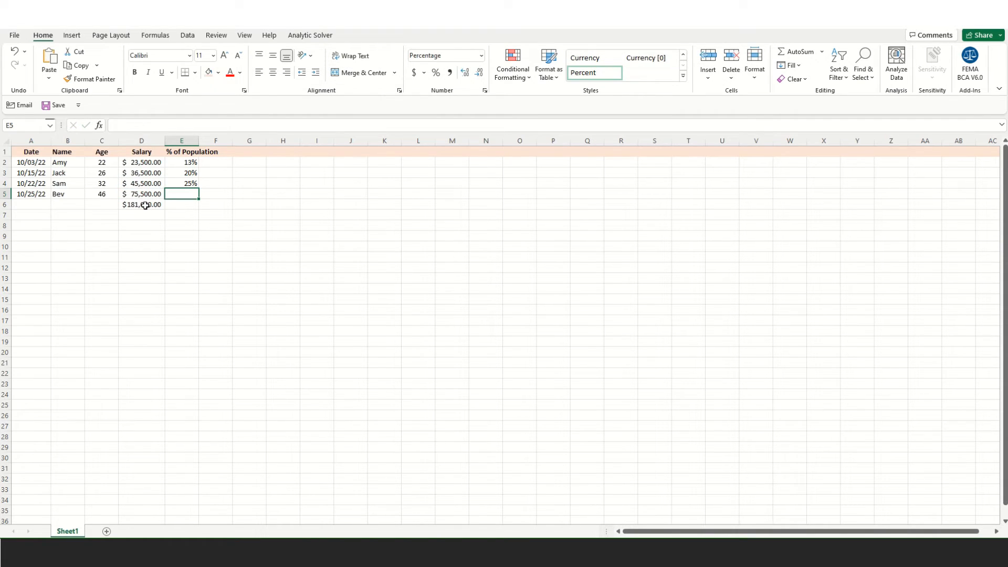
- Calculate the fourth person's share of the total salary in E5 with the formula +D5/D6
type("+")
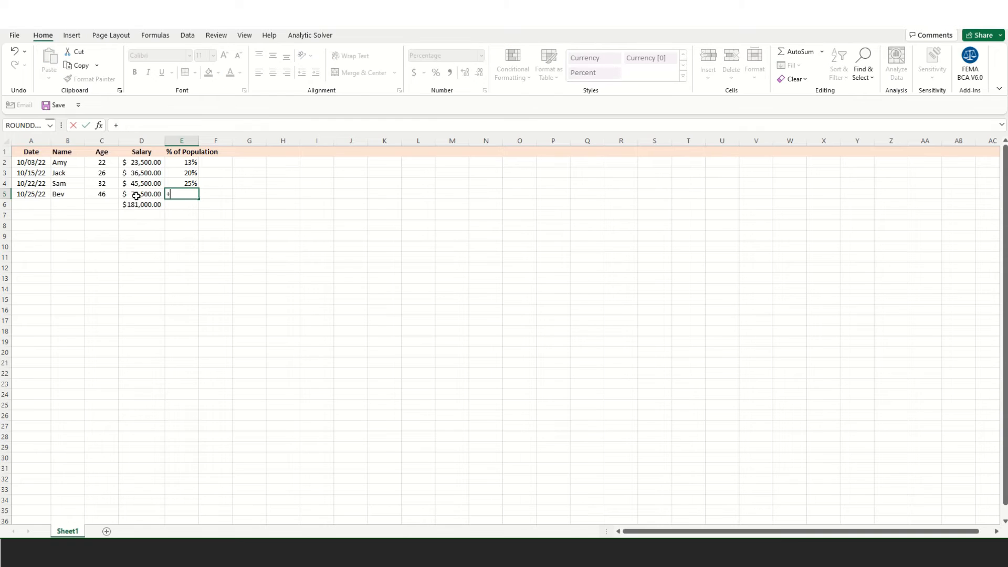
left_click(136, 196)
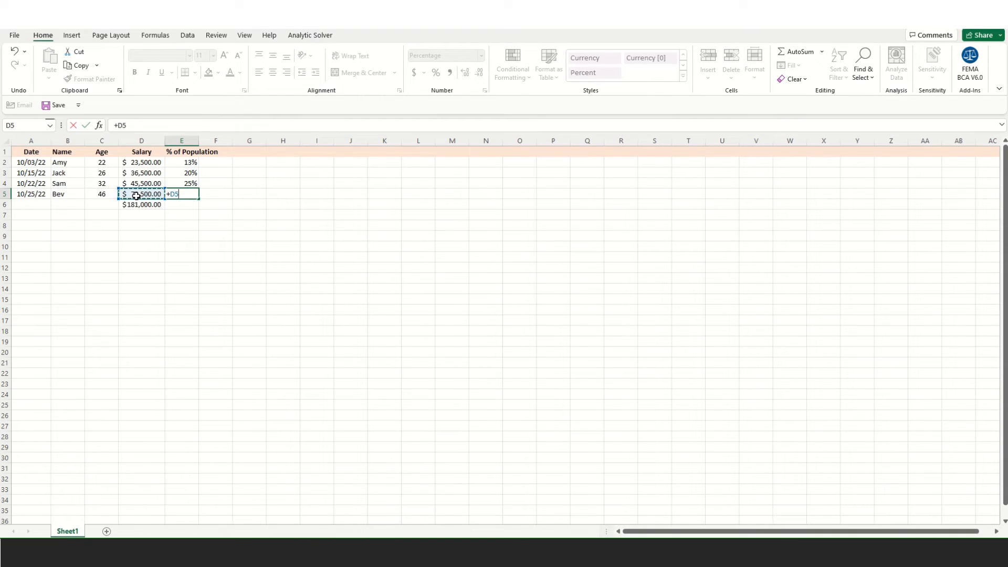
type("/")
left_click(143, 209)
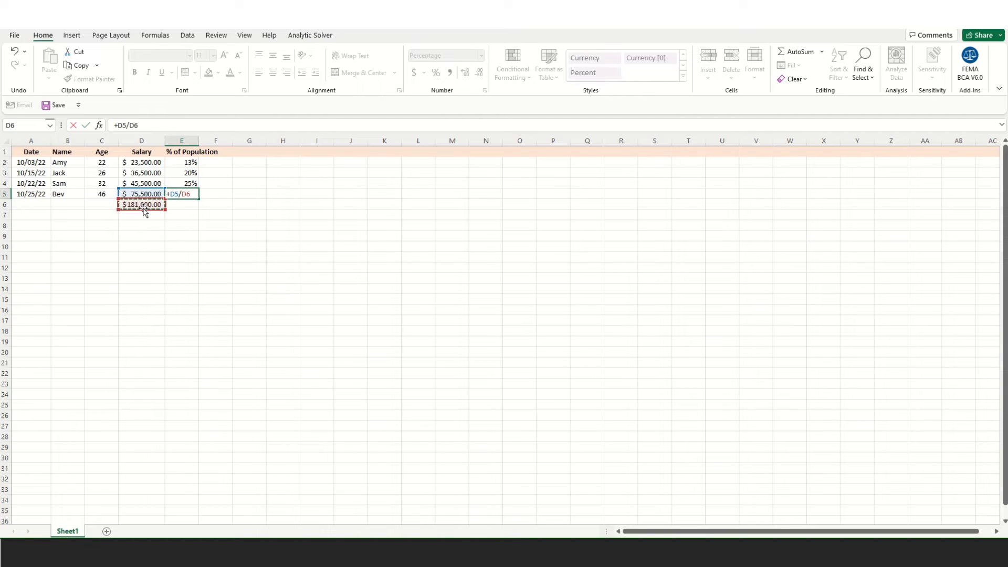
key("Return")
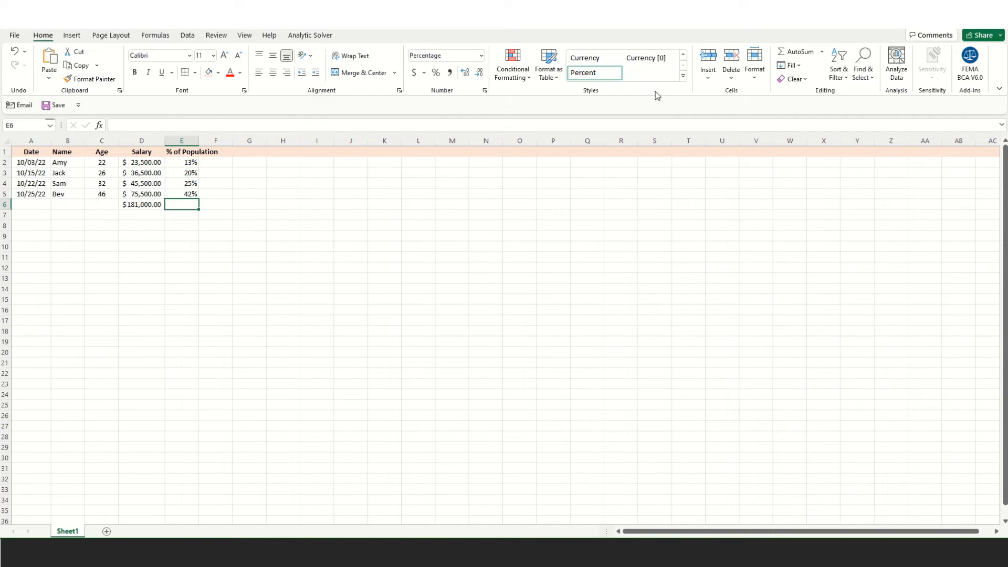
- Total the percentages in E2 to E5 in cell E6 with the AutoSum Sum function
left_click(822, 52)
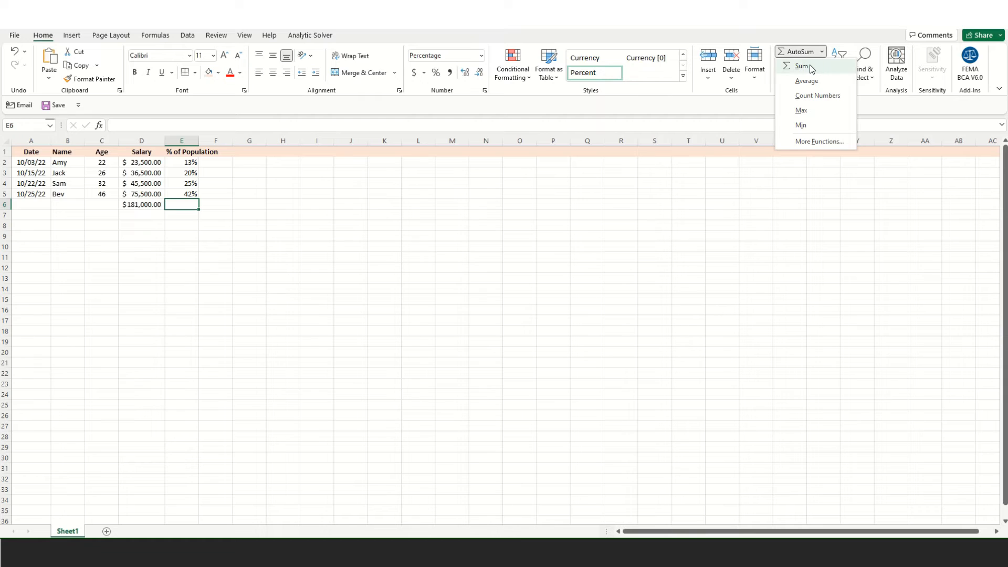
left_click(802, 66)
key("Return")
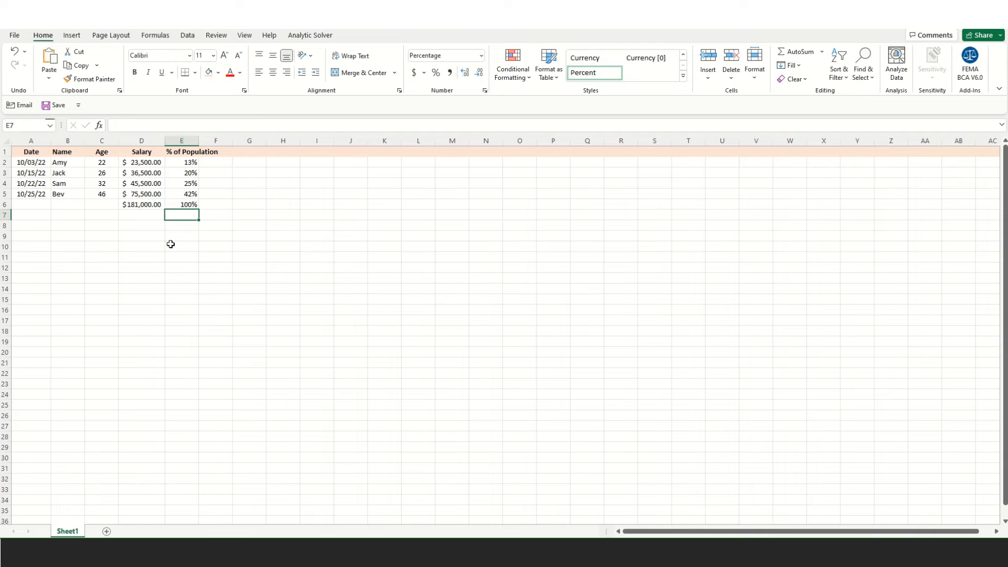
- Add a bottom border to cells D5 and E5, above the totals
left_click_drag(142, 191, 179, 194)
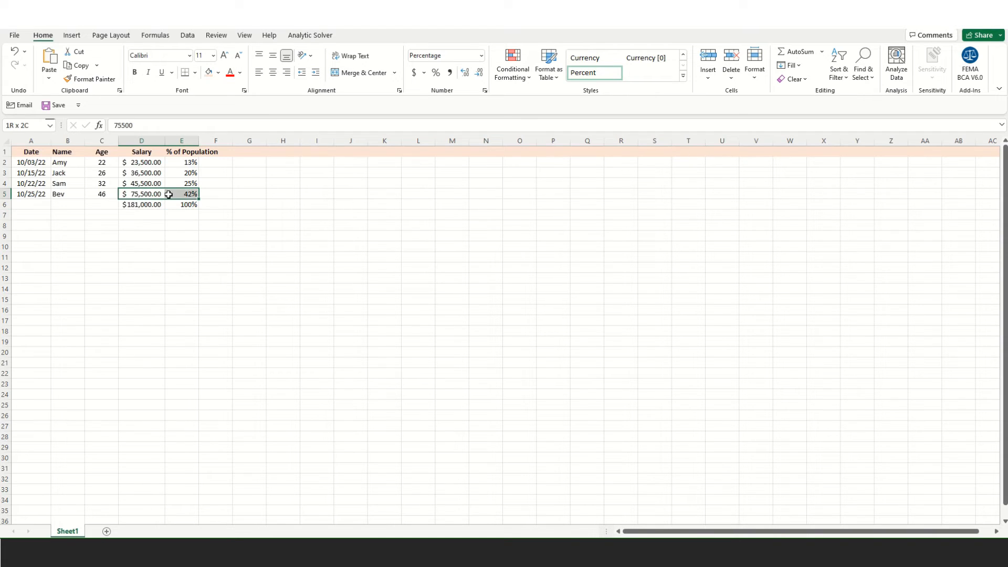
left_click(185, 73)
left_click(155, 274)
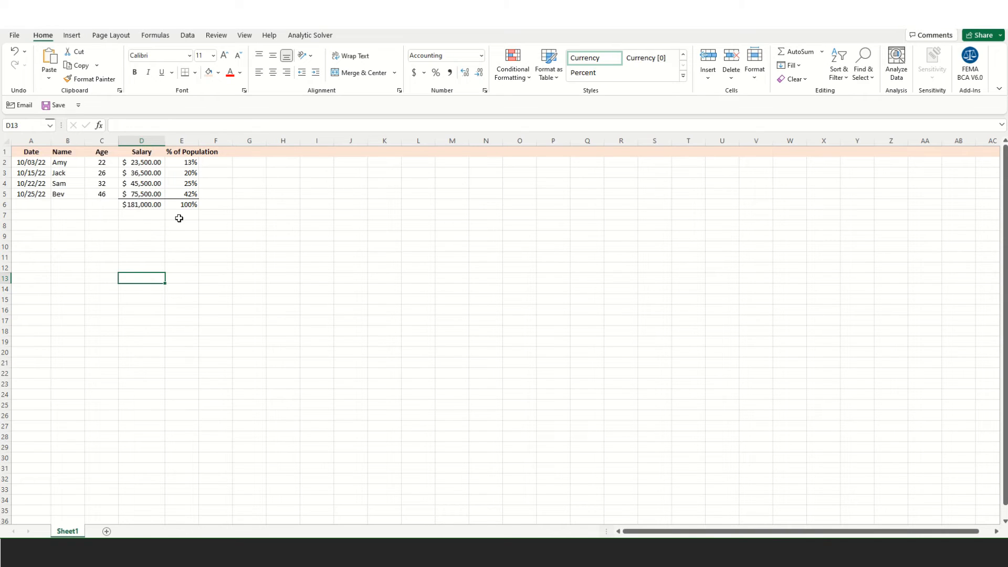
- Wrap the "% of Population" header in E1 and widen column E until the word "Population" fits on one line
left_click(185, 150)
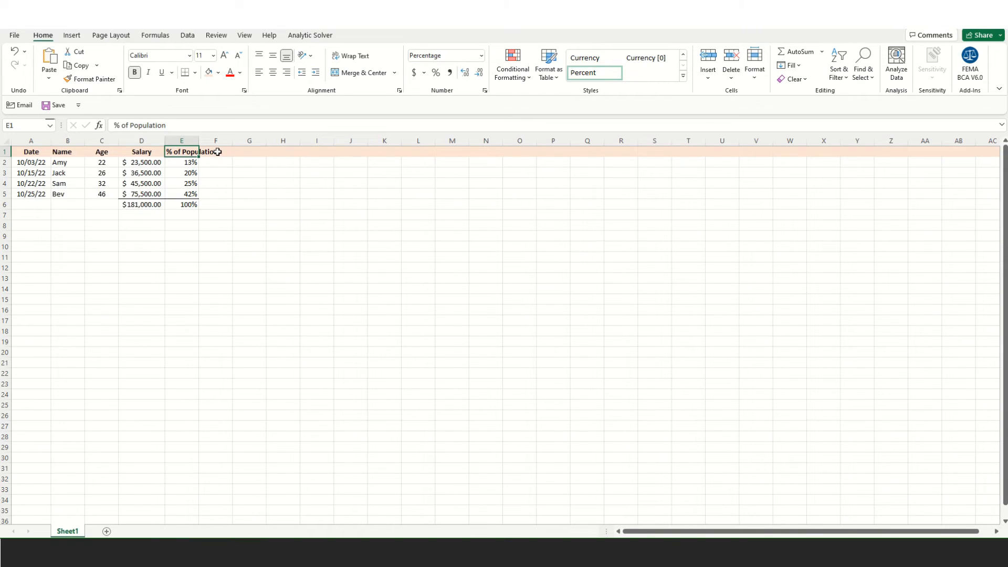
left_click(365, 58)
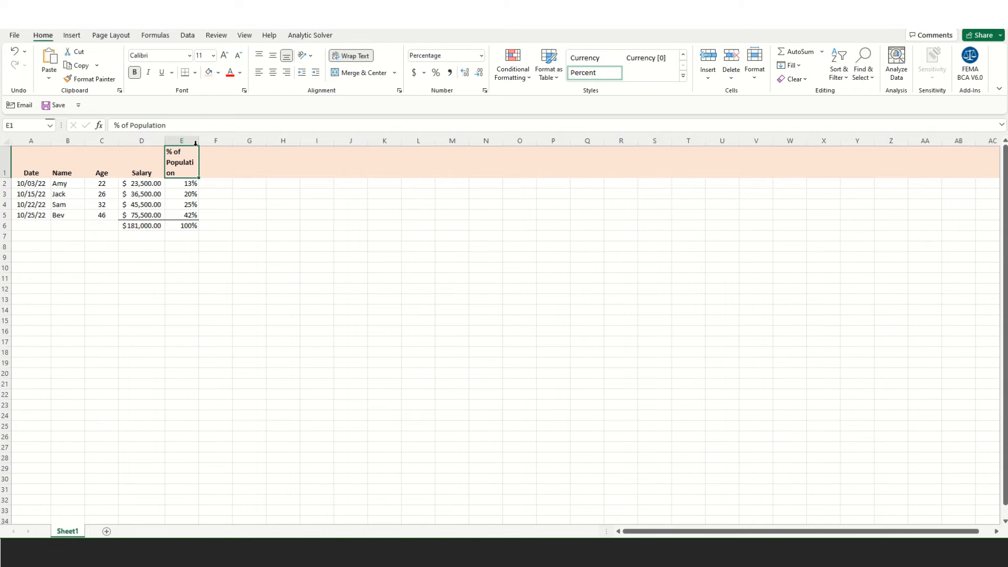
left_click_drag(199, 141, 216, 139)
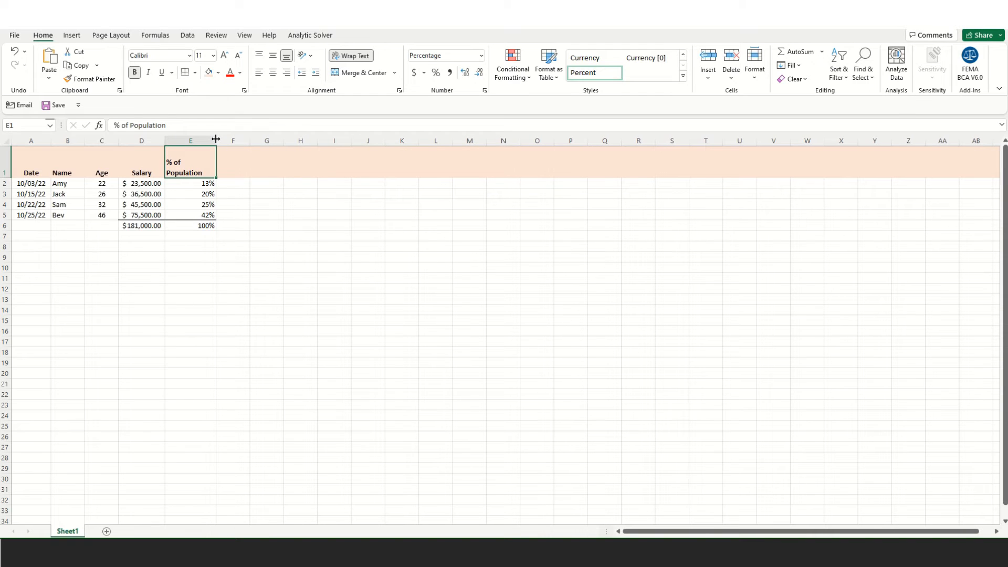
- Center the header in E1 and add a bottom border to the header cells A1 to E1
left_click(273, 73)
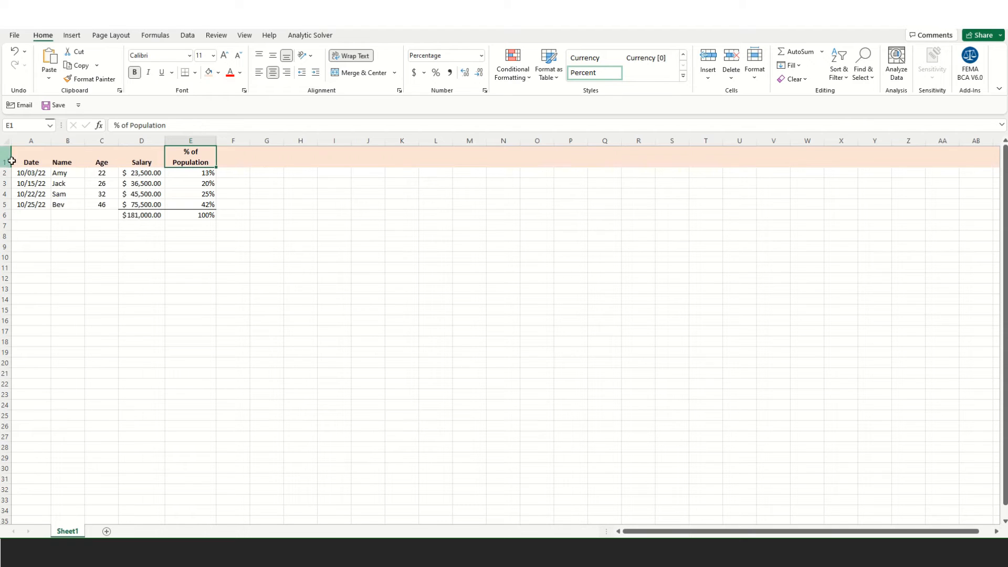
left_click_drag(24, 162, 184, 163)
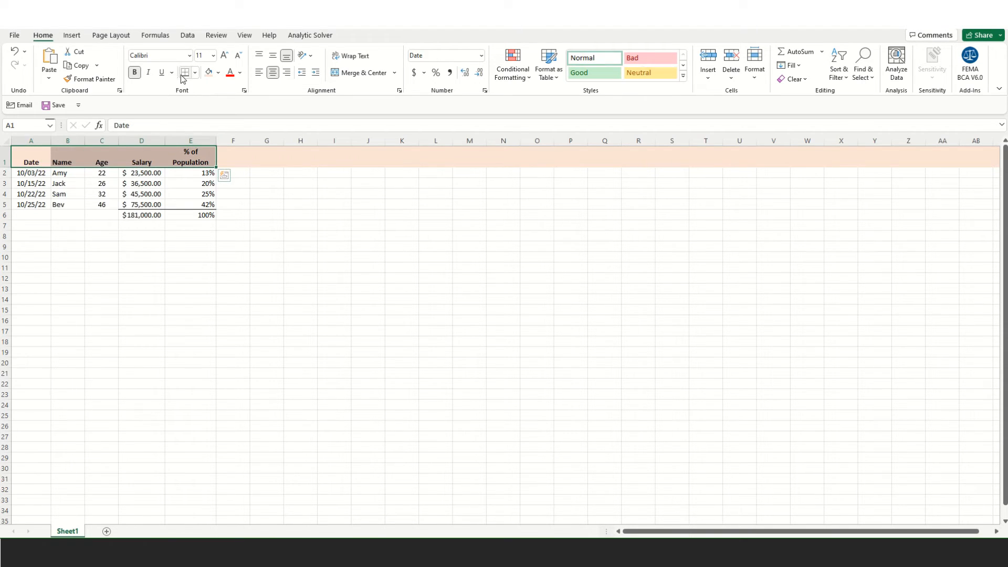
left_click(78, 277)
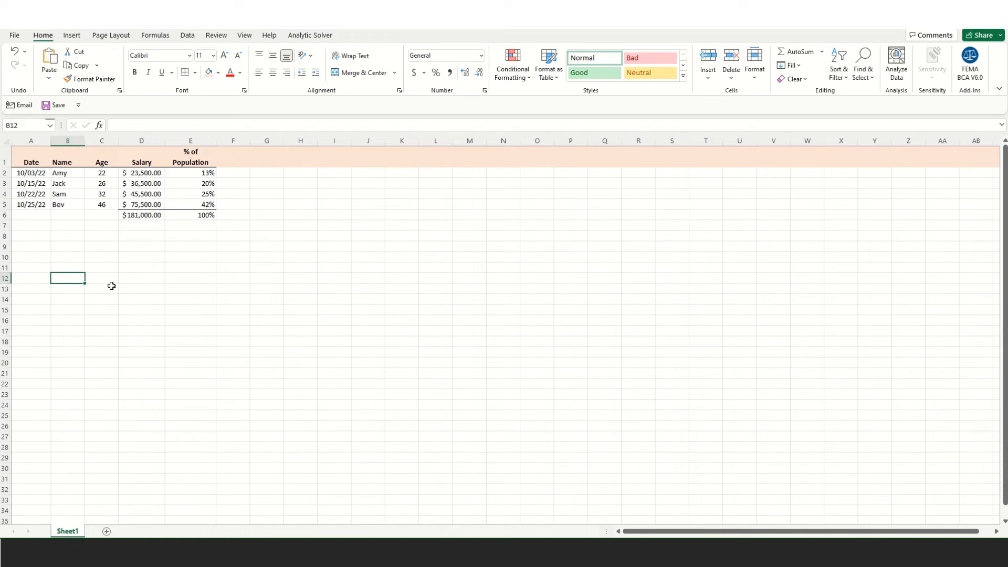
- Add the first two salaries in cell D9 with the formula =D2+D3 and highlight the two source cells
left_click(139, 250)
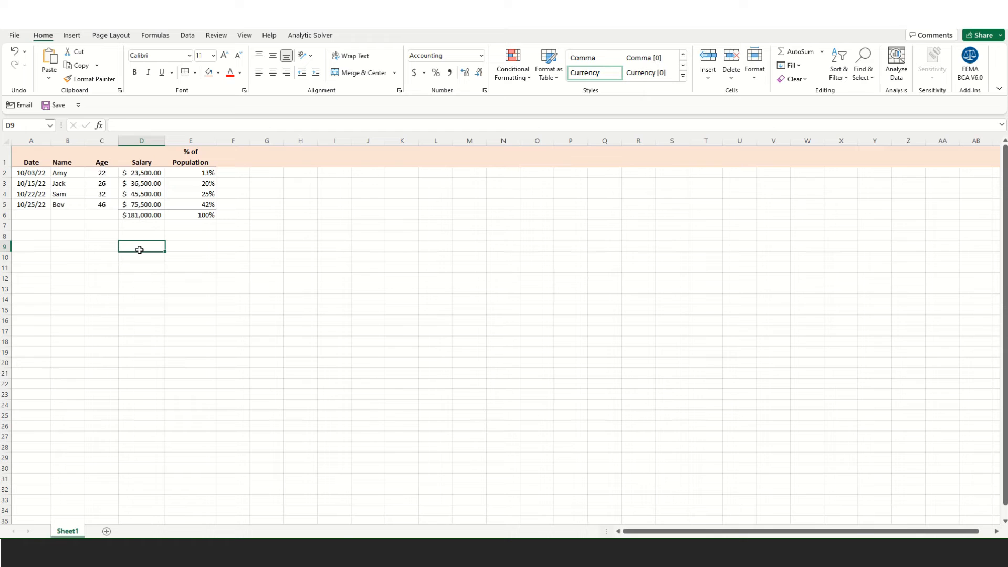
type("=")
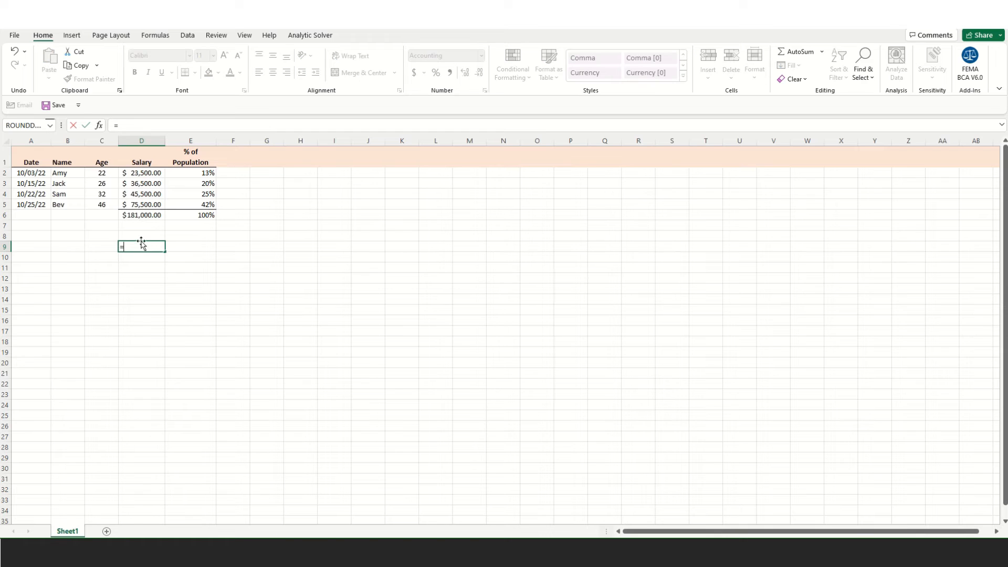
left_click(144, 174)
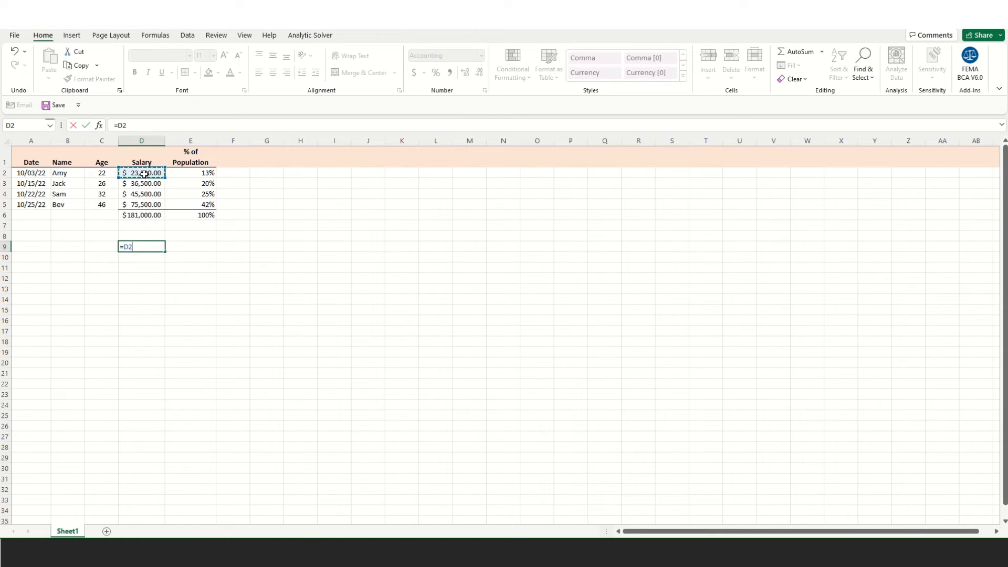
type("+")
left_click(147, 185)
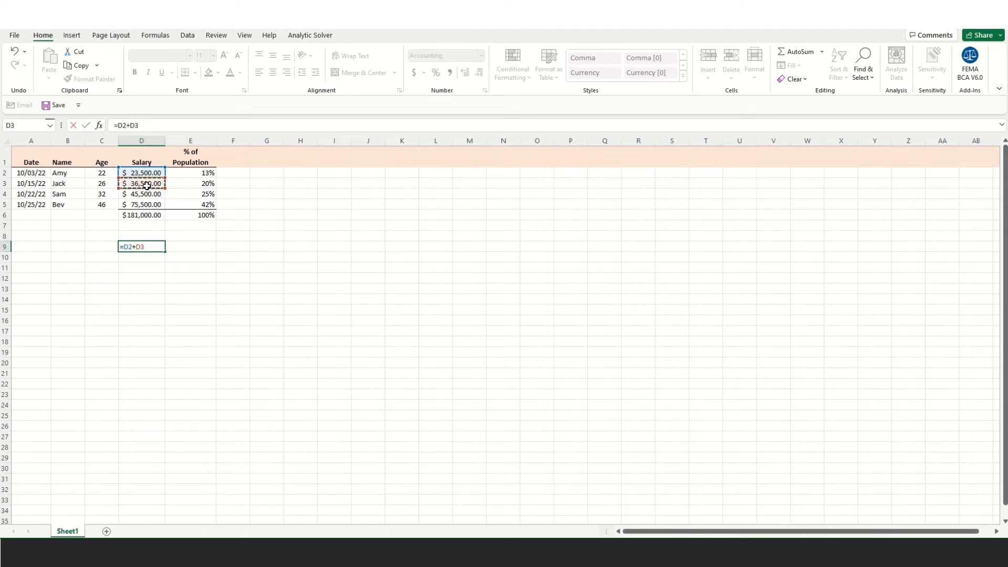
key("Return")
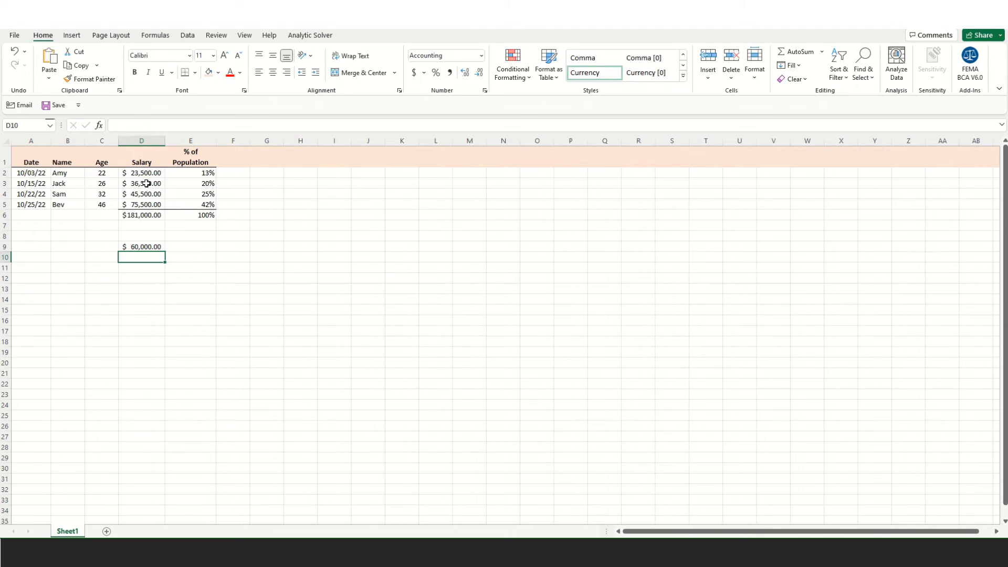
left_click_drag(149, 172, 150, 184)
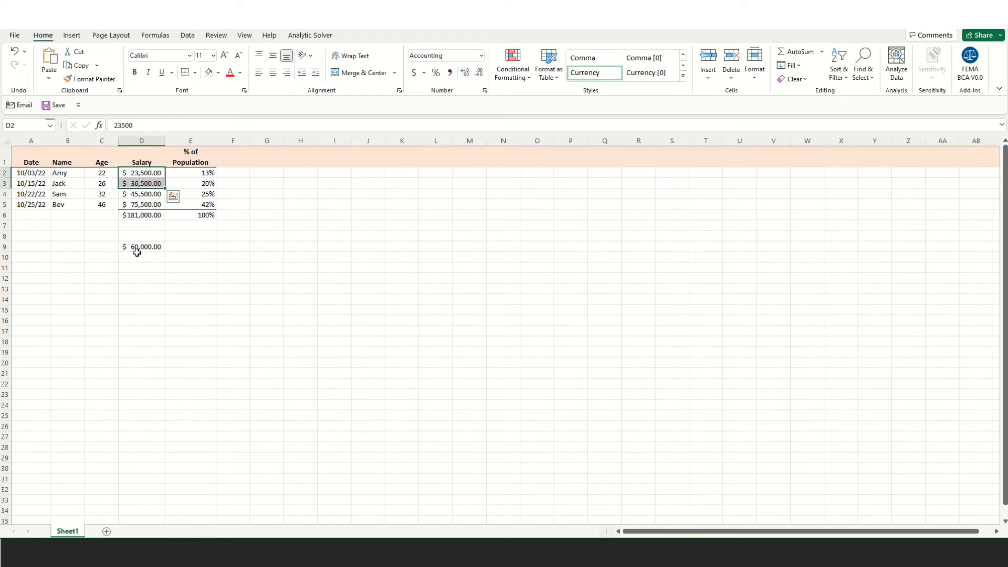
- Replace the formula in D9 with =D5-D2 to subtract the first salary from the last one
left_click(138, 246)
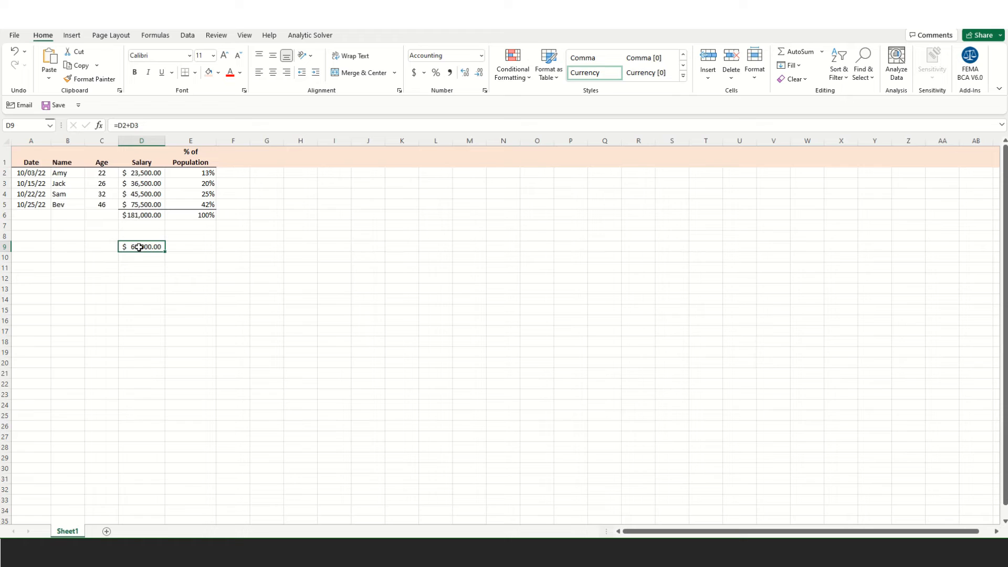
type("+")
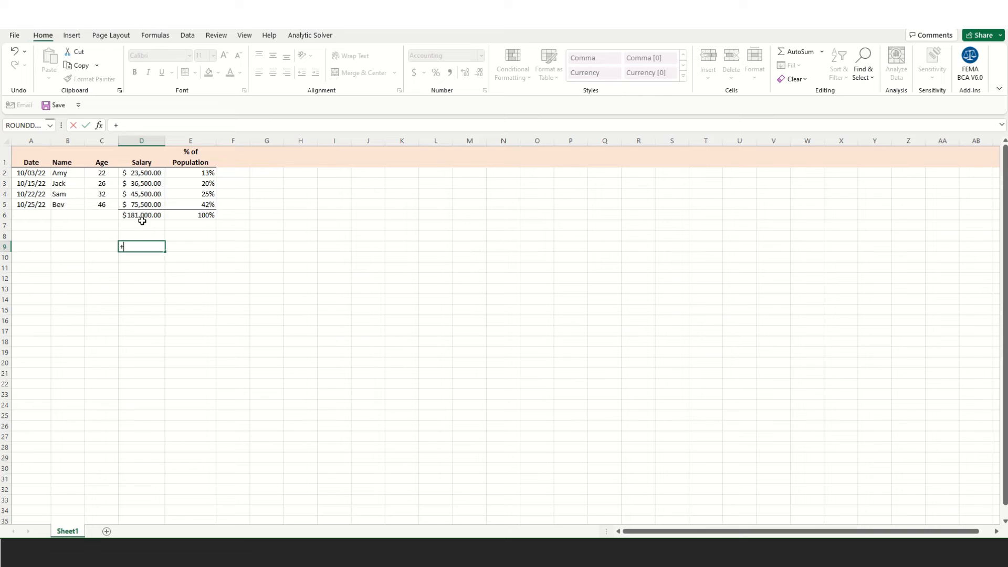
key("BackSpace")
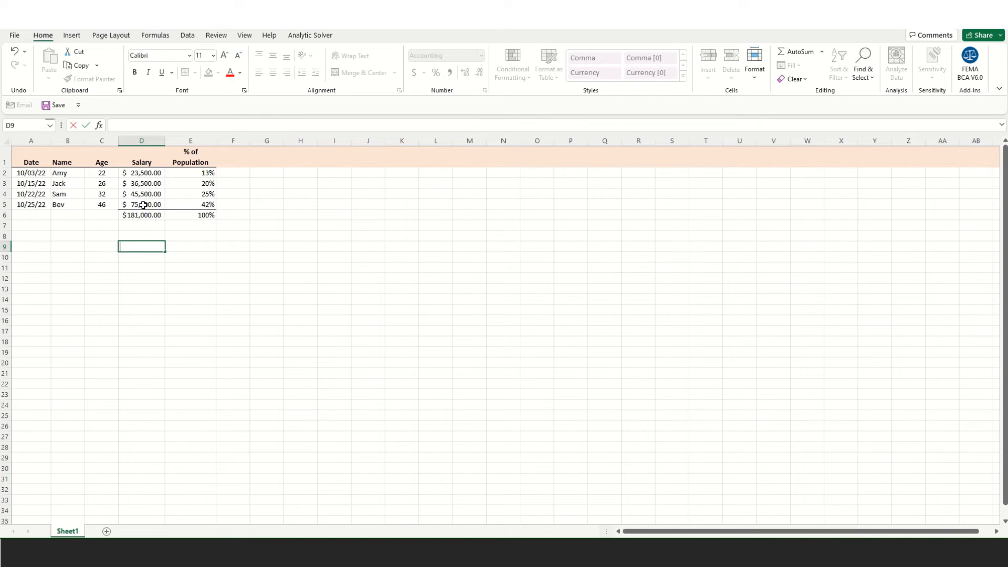
type("=")
left_click(138, 205)
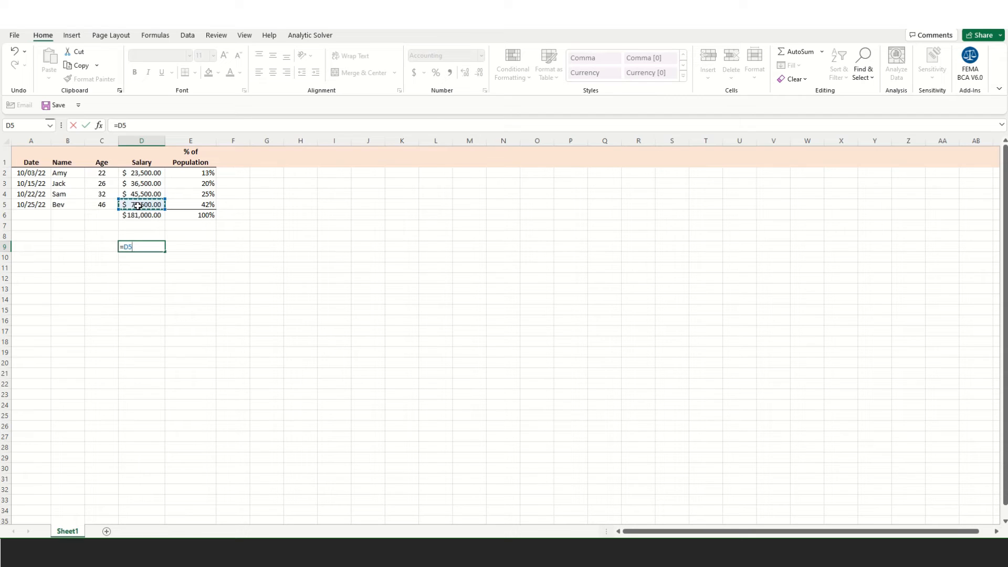
type("-")
left_click(147, 173)
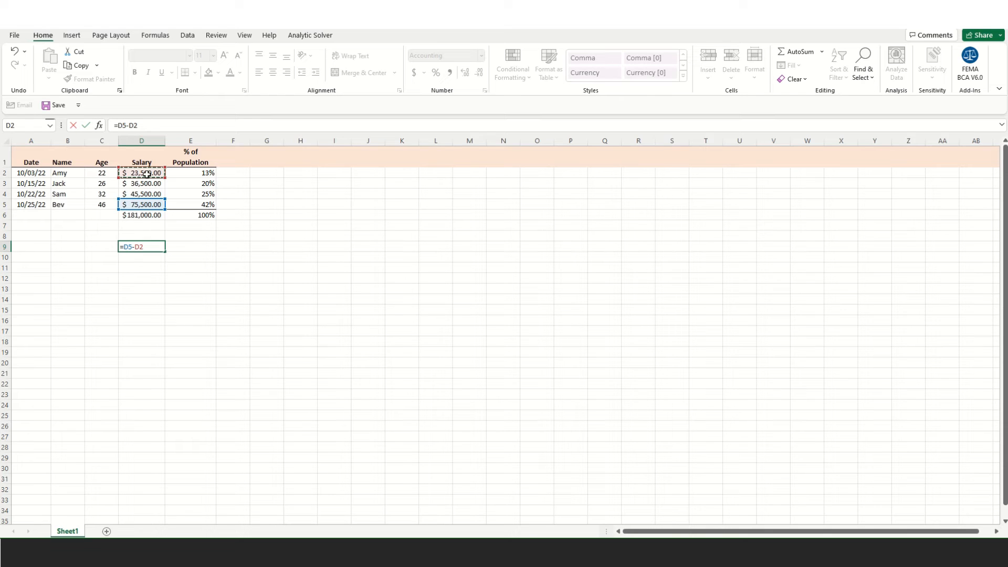
key("Return")
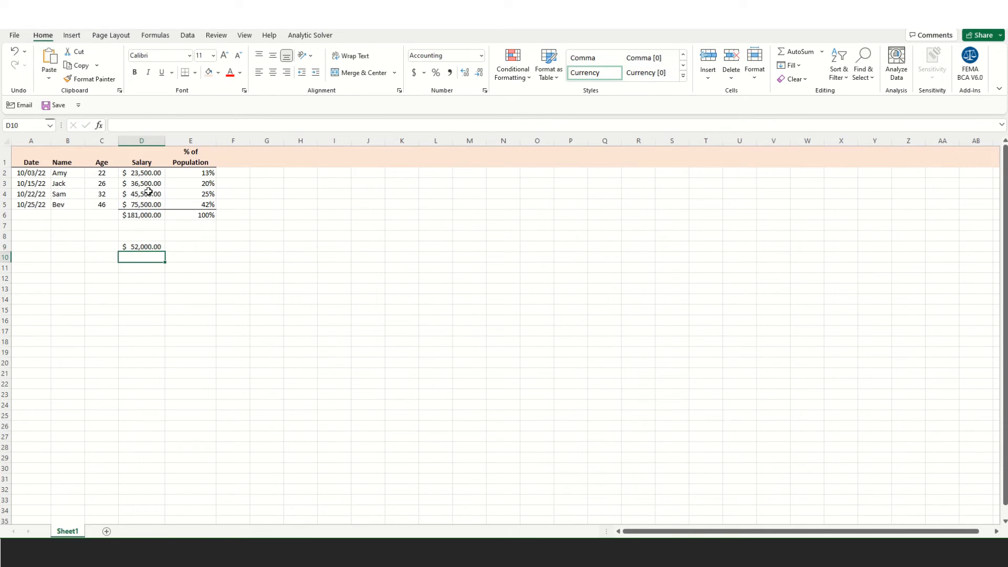
- Clear the example formula from cell D9
left_click(143, 246)
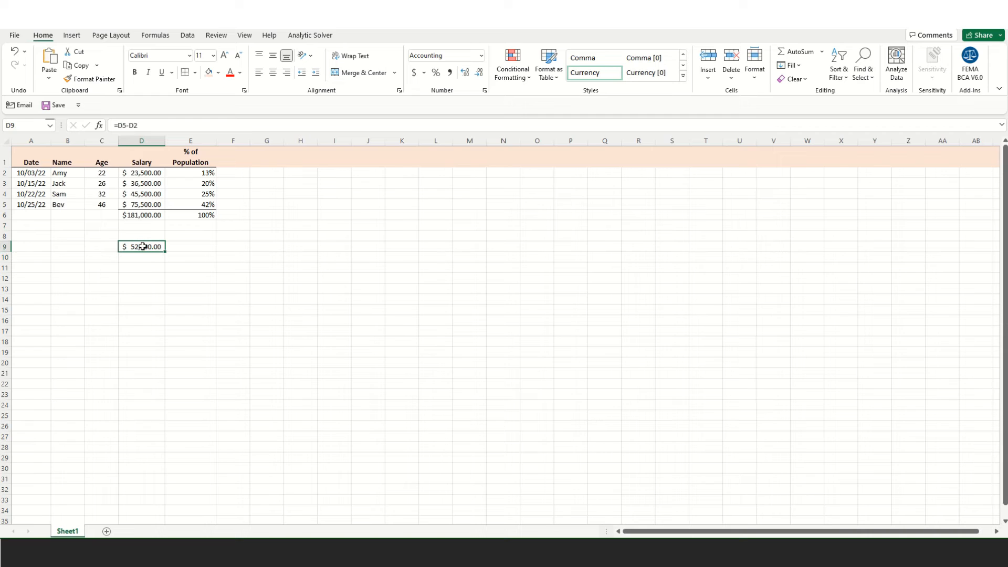
key("Delete")
left_click(145, 298)
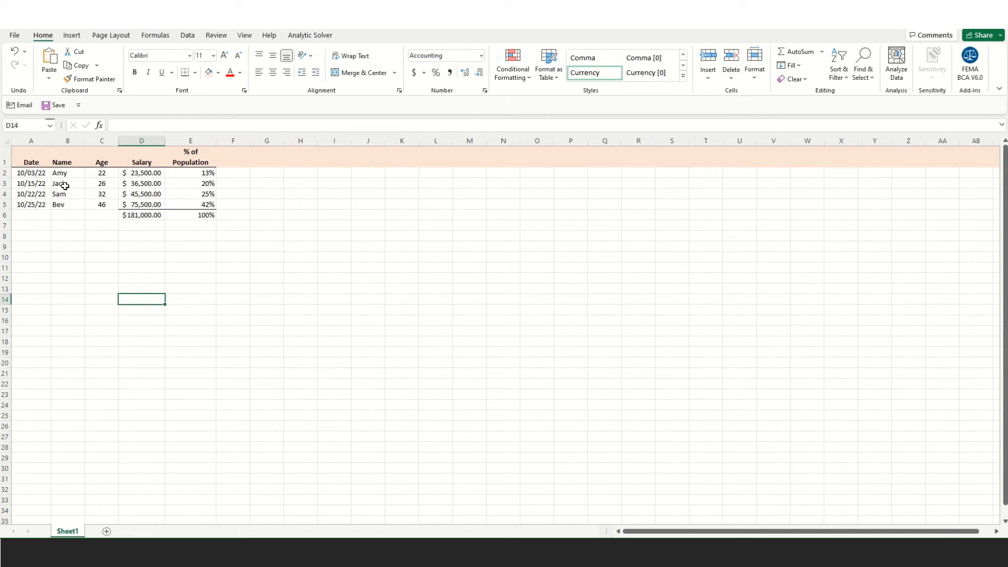
- Sort the whole sheet by the Name column from A to Z, treating the first row as headers
left_click(6, 160)
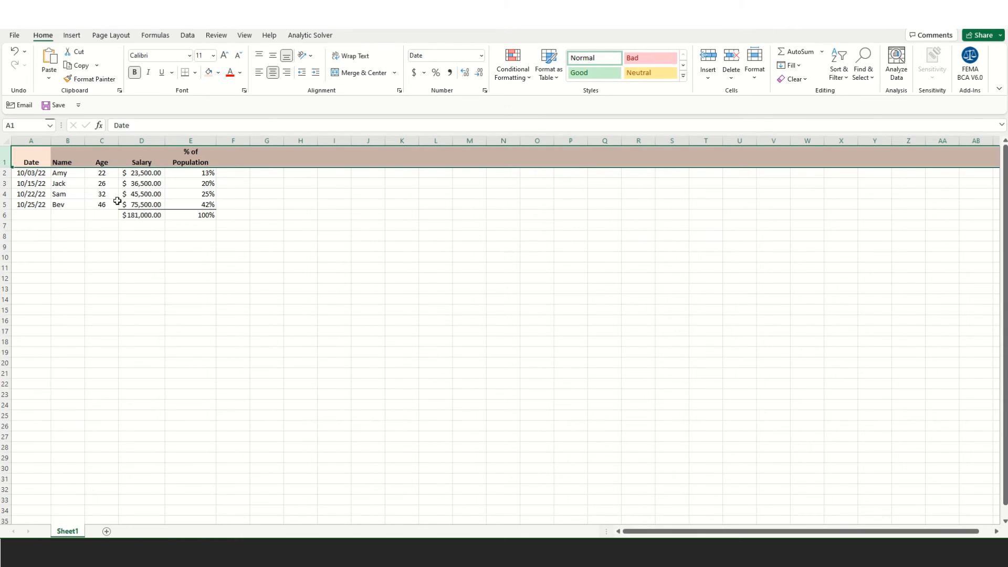
left_click(4, 141)
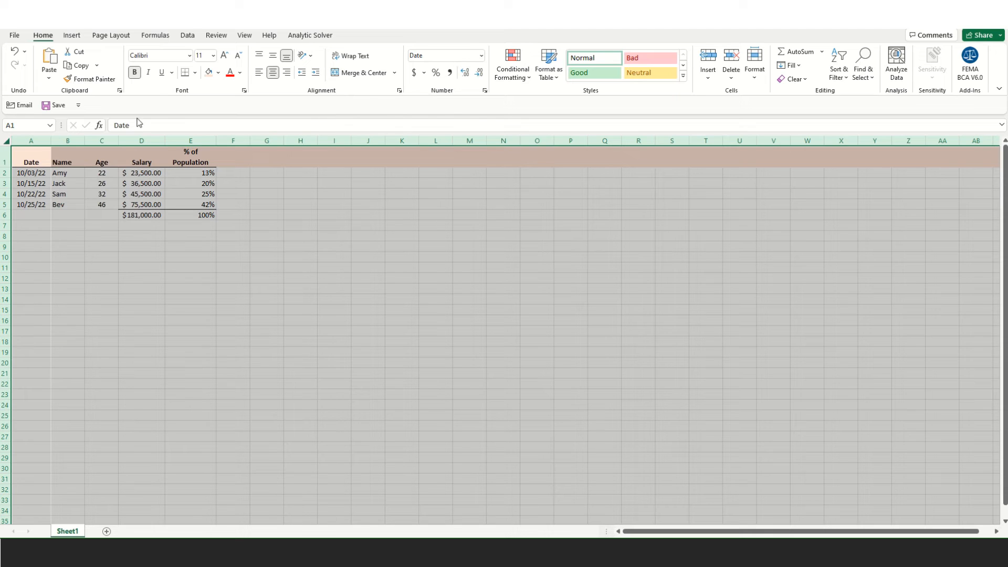
left_click(187, 35)
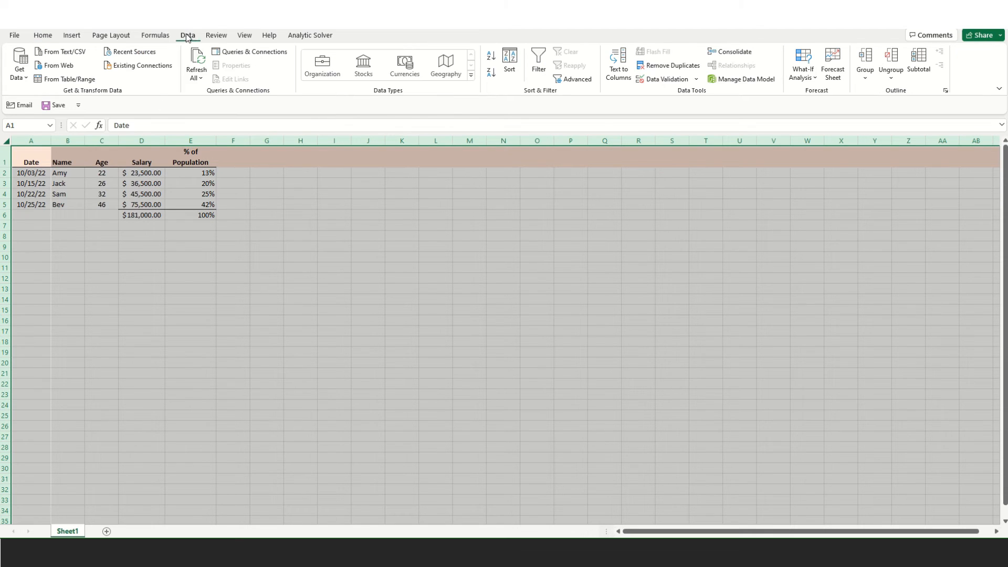
left_click(513, 66)
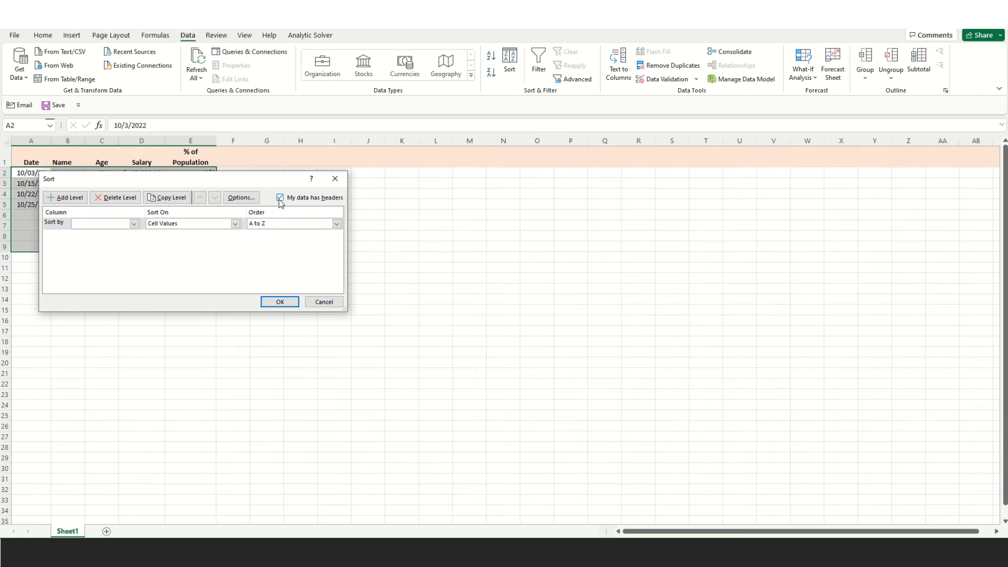
left_click(135, 224)
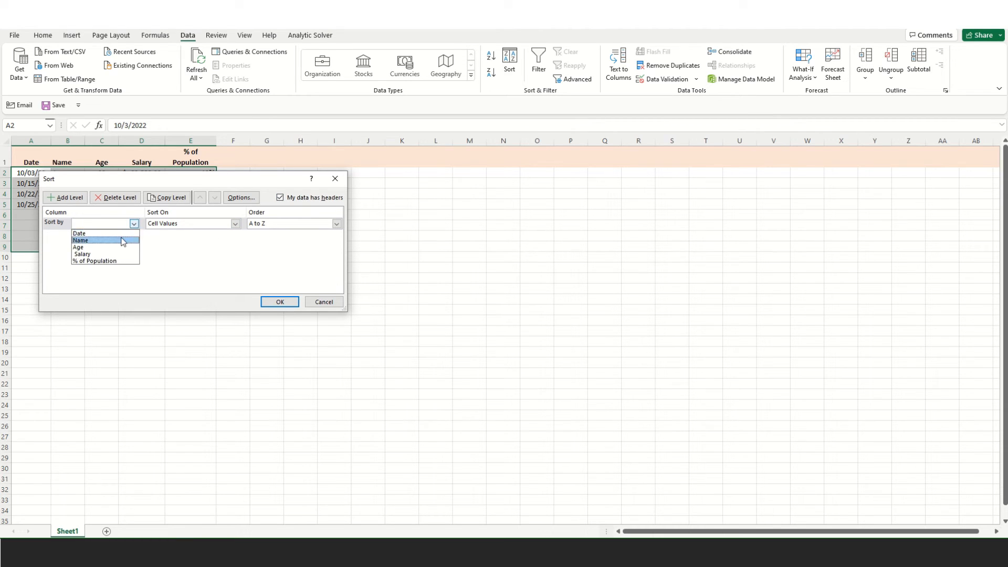
left_click(120, 241)
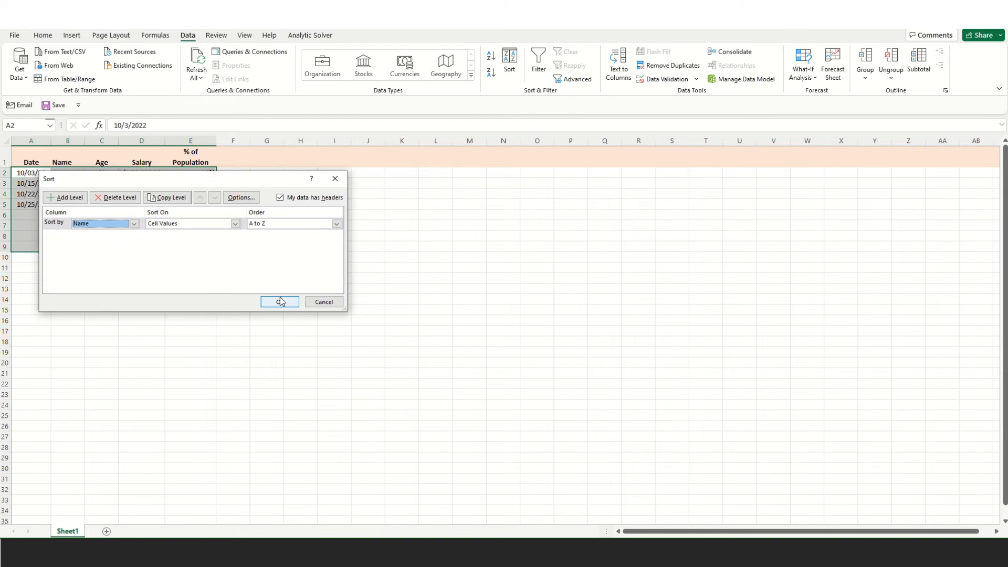
left_click(280, 302)
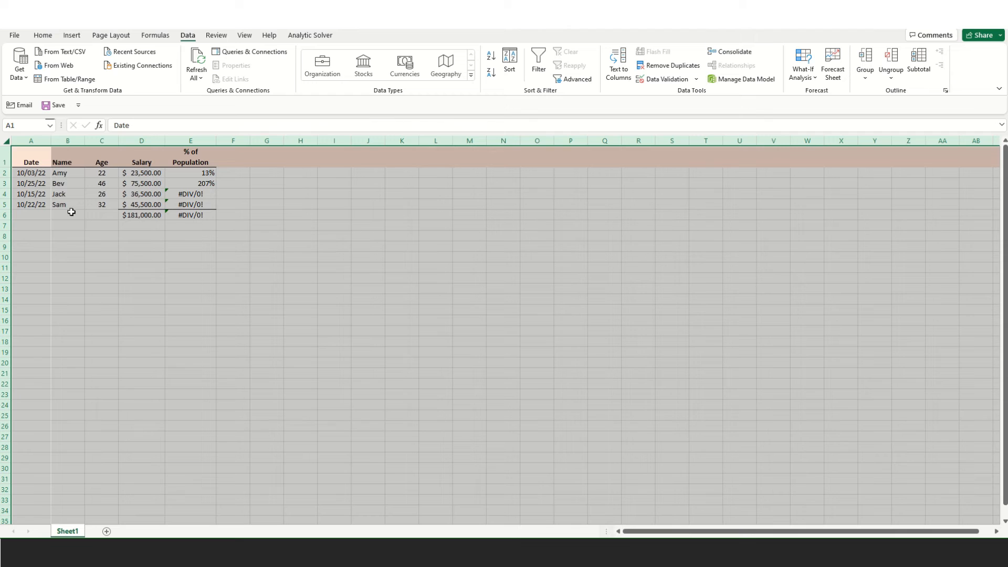
- Check the percentage formula in E4 and re-enter the one in E2 as +D2/D6
left_click(200, 193)
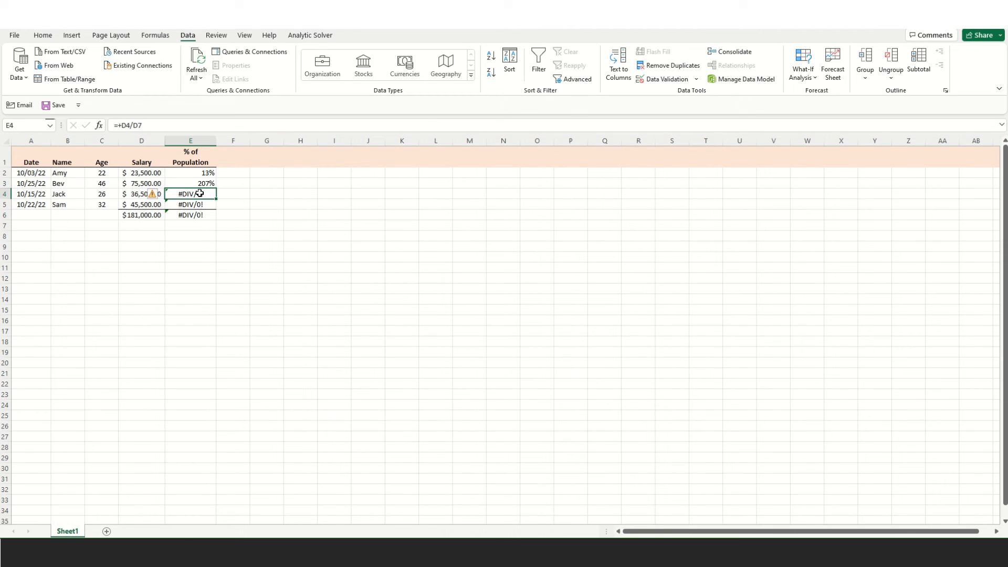
left_click(206, 173)
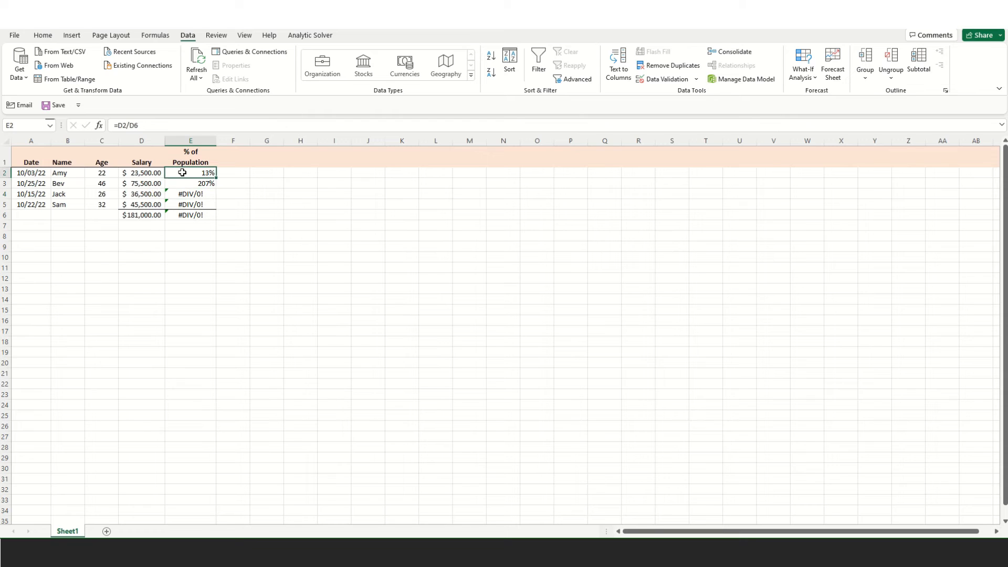
type("+")
left_click(152, 173)
type("/")
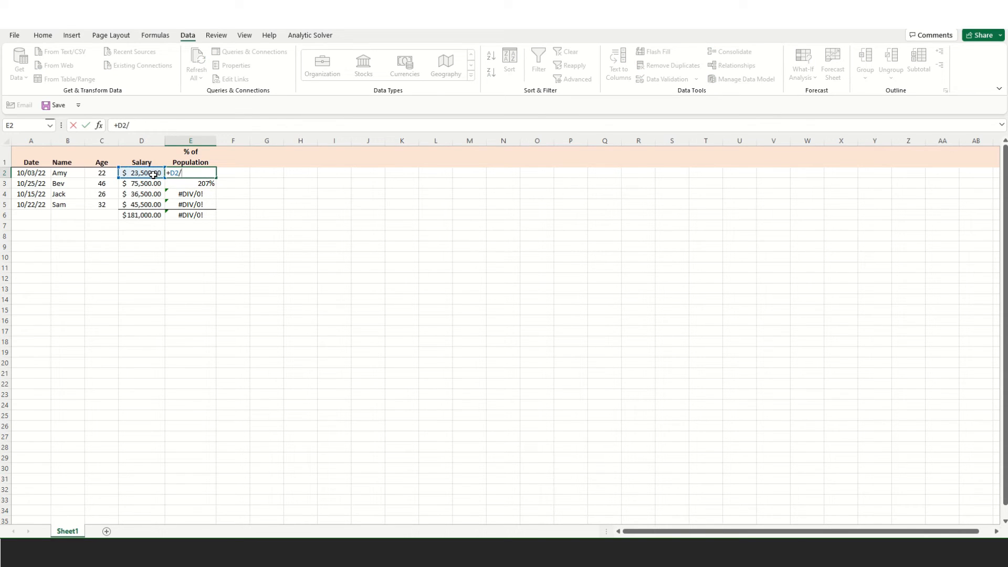
left_click(152, 215)
key("Return")
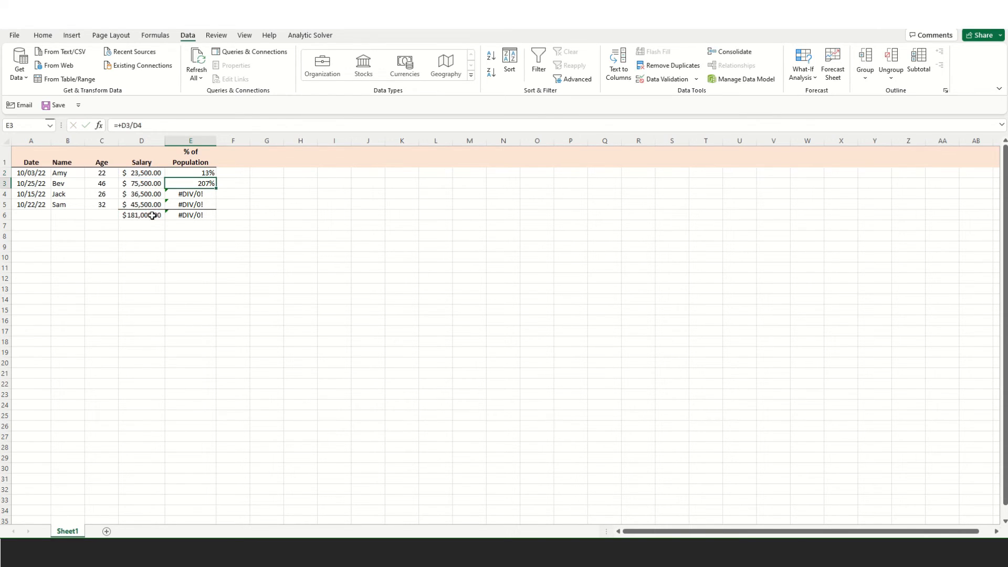
- Make the salary total reference absolute in E2 with the formula =+D2/$D$6 and fill it down to E5
left_click(208, 173)
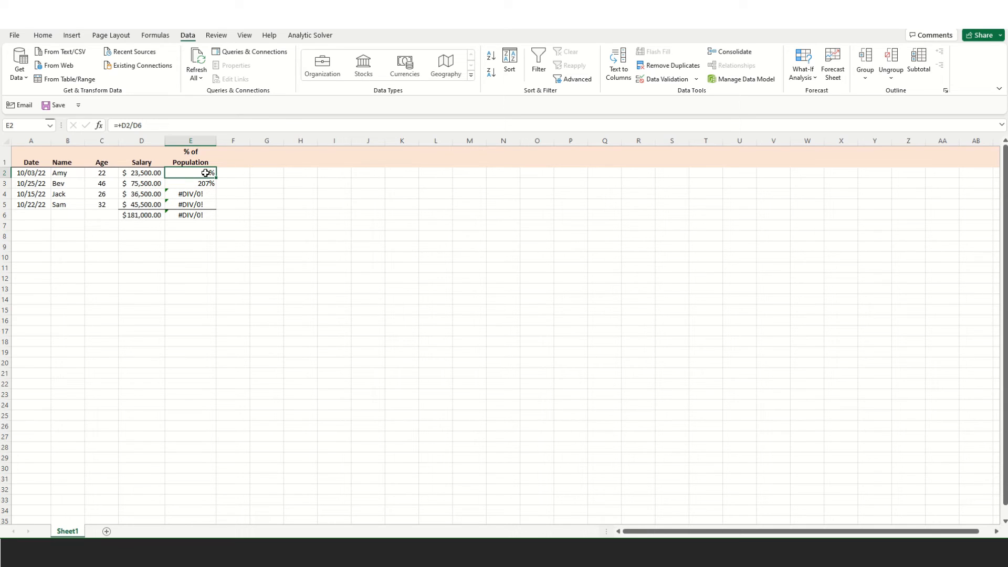
left_click(132, 125)
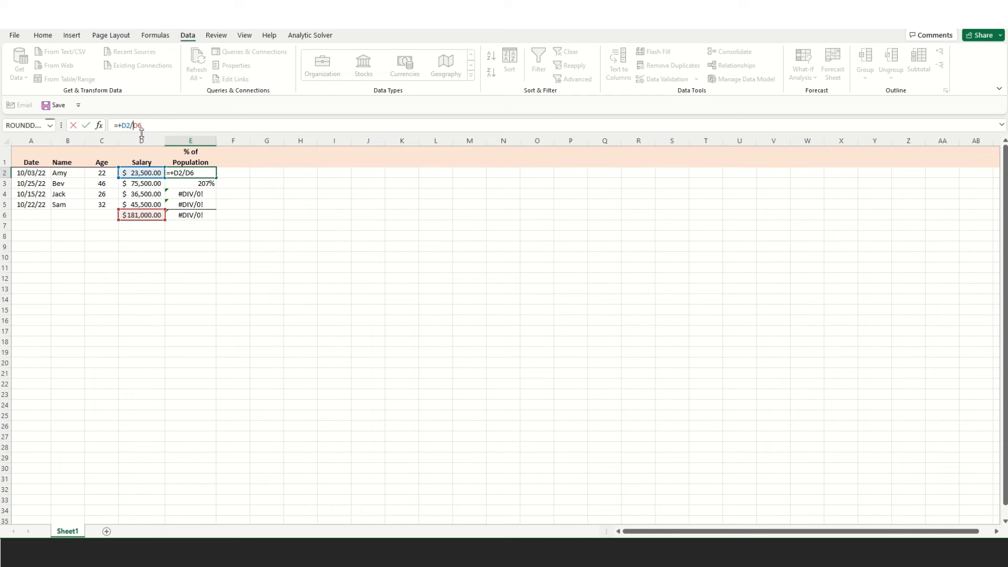
type("$D$")
key("Return")
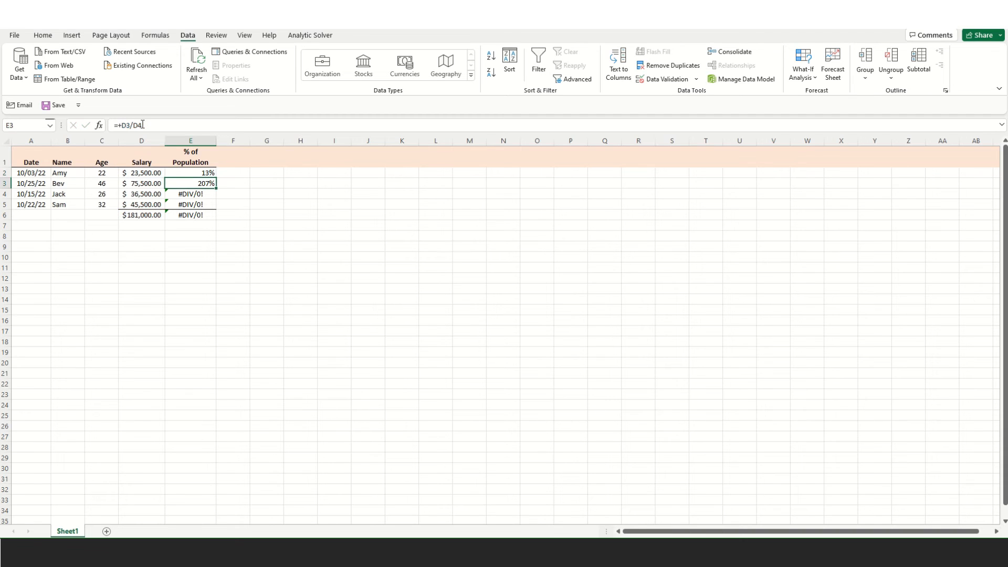
left_click(208, 173)
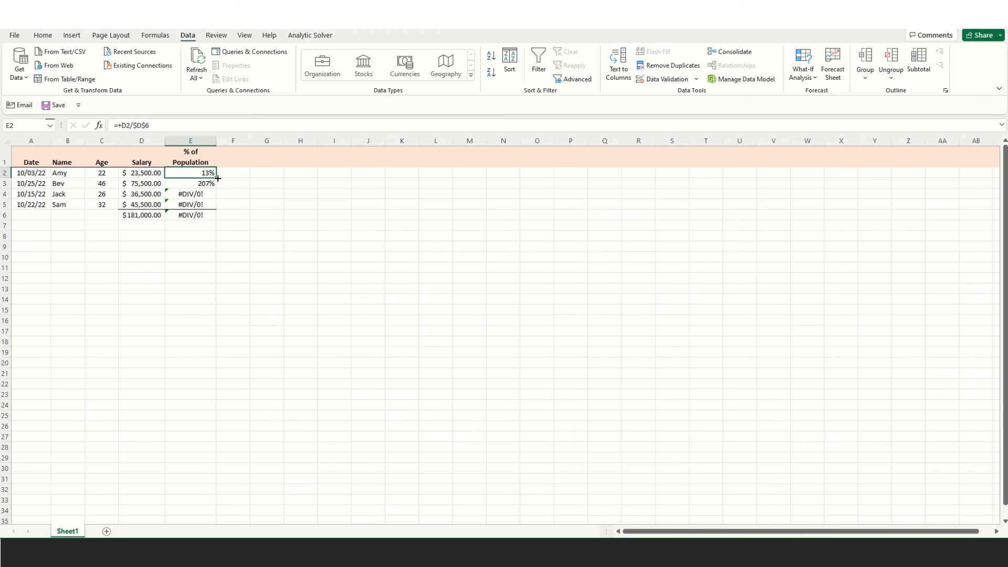
left_click_drag(217, 179, 216, 209)
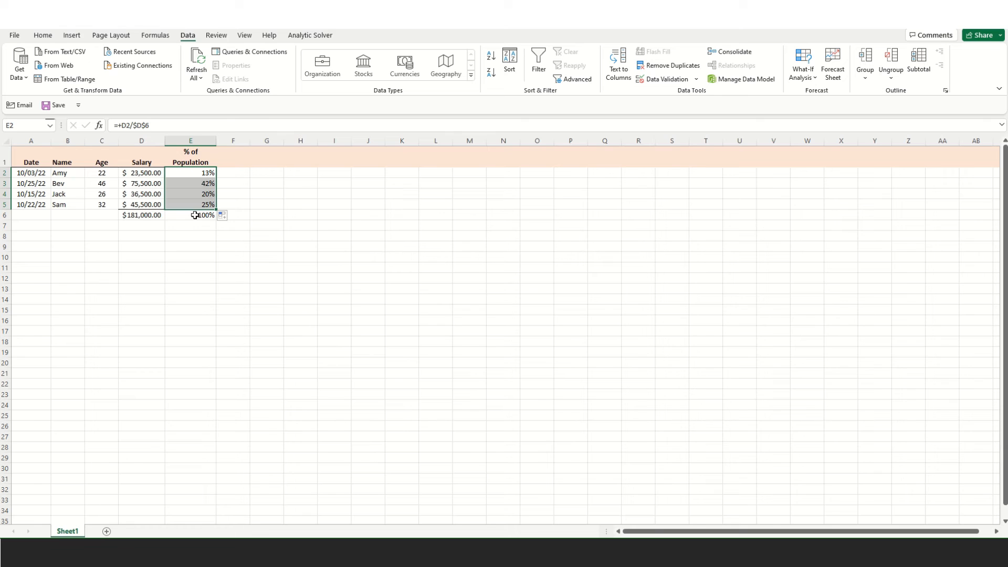
- Examine the copied percentage formulas in E3 to E5 for their row reference and fixed reference to the salary total
left_click(187, 182)
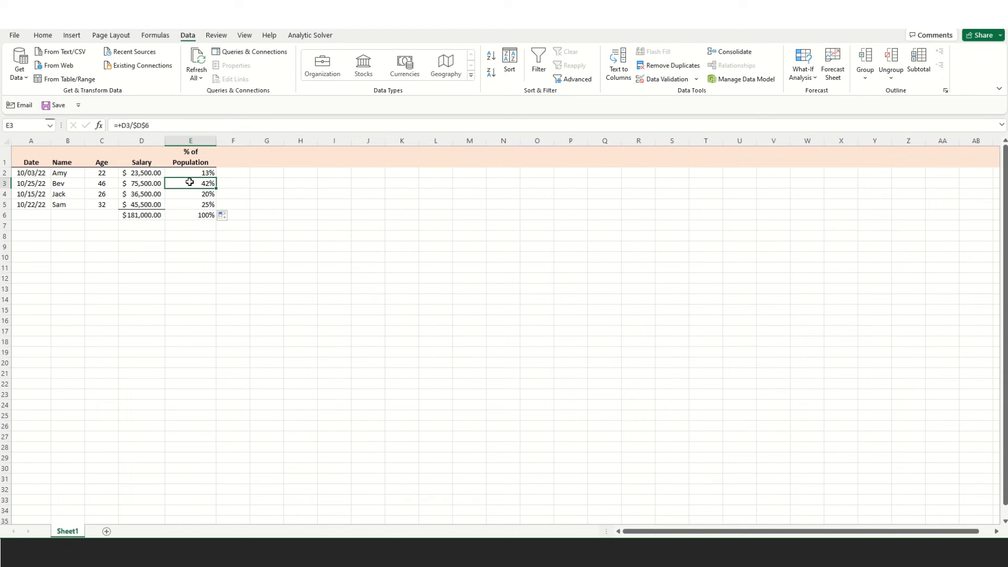
left_click(156, 126)
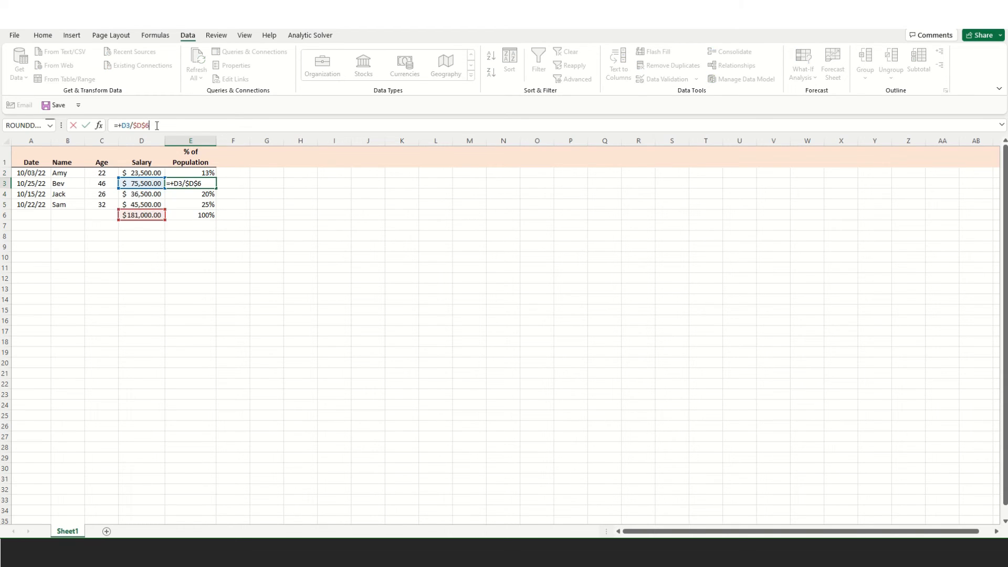
key("Escape")
left_click(203, 193)
left_click(192, 204)
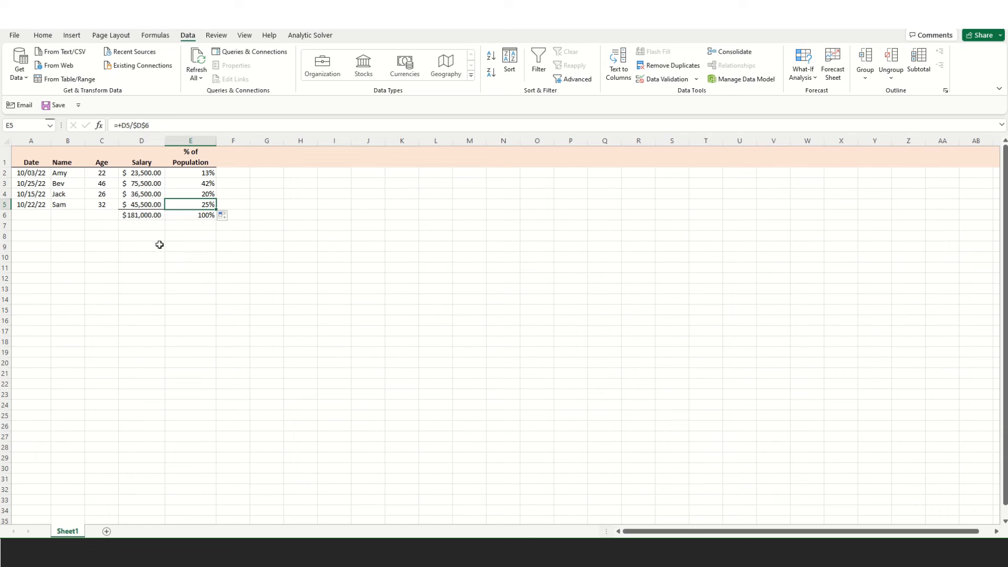
left_click(188, 239)
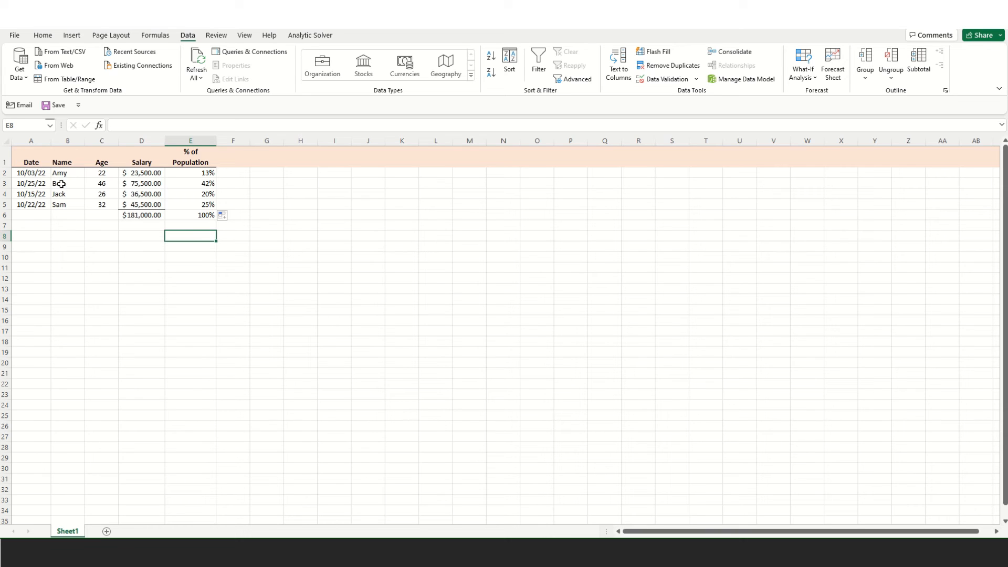
left_click(180, 208)
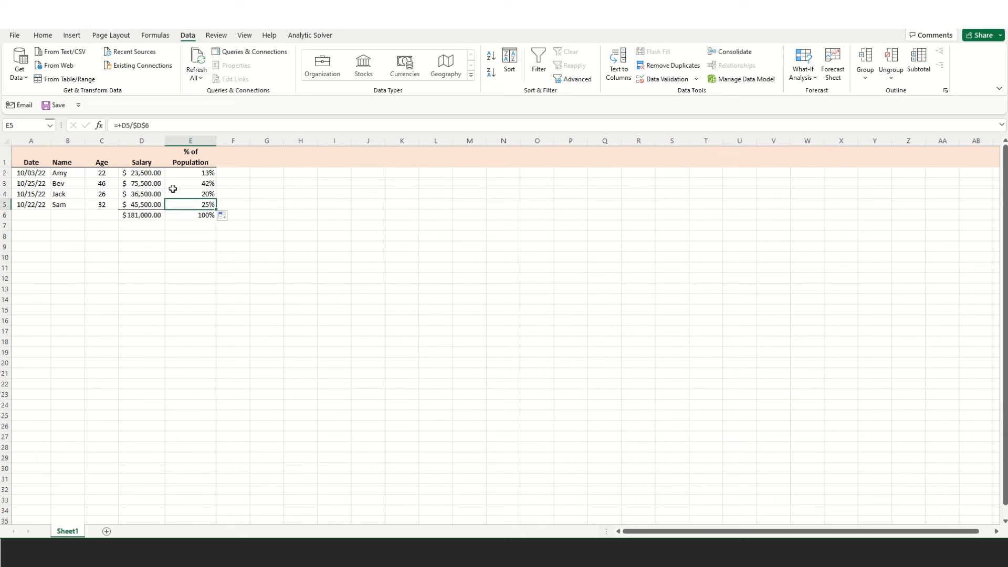
- Select the entire sheet and turn on filters for the table's header row
left_click(43, 36)
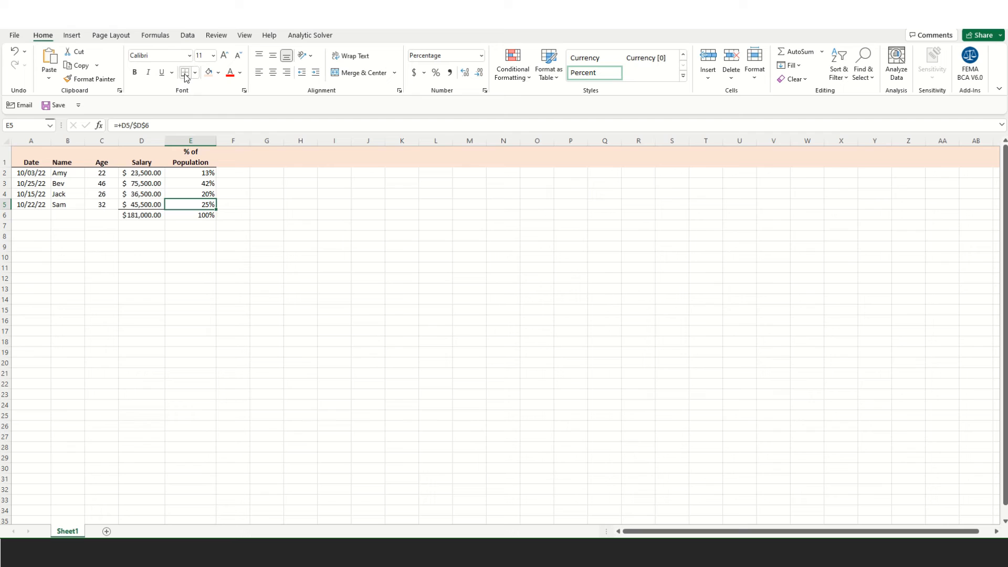
left_click(146, 266)
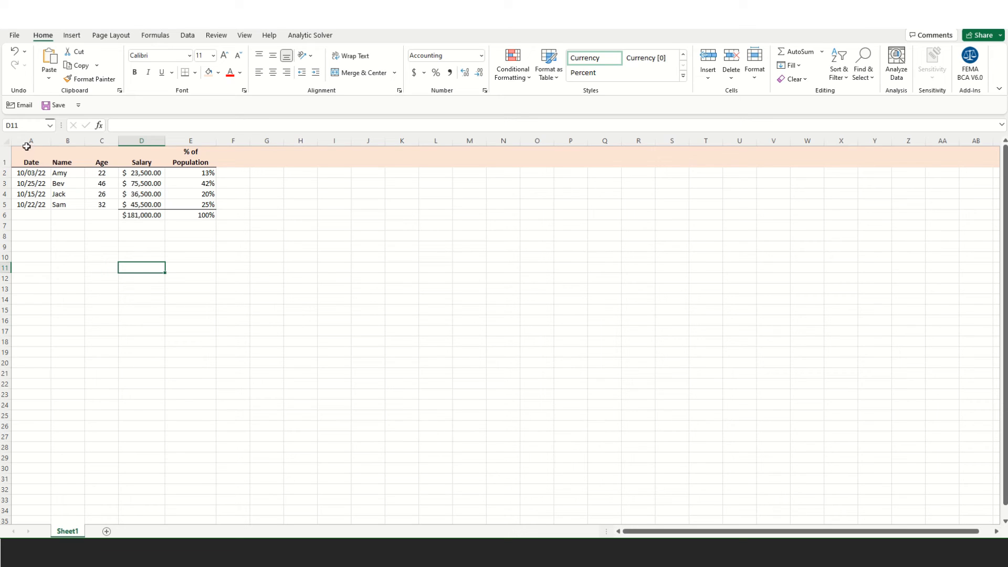
left_click(7, 142)
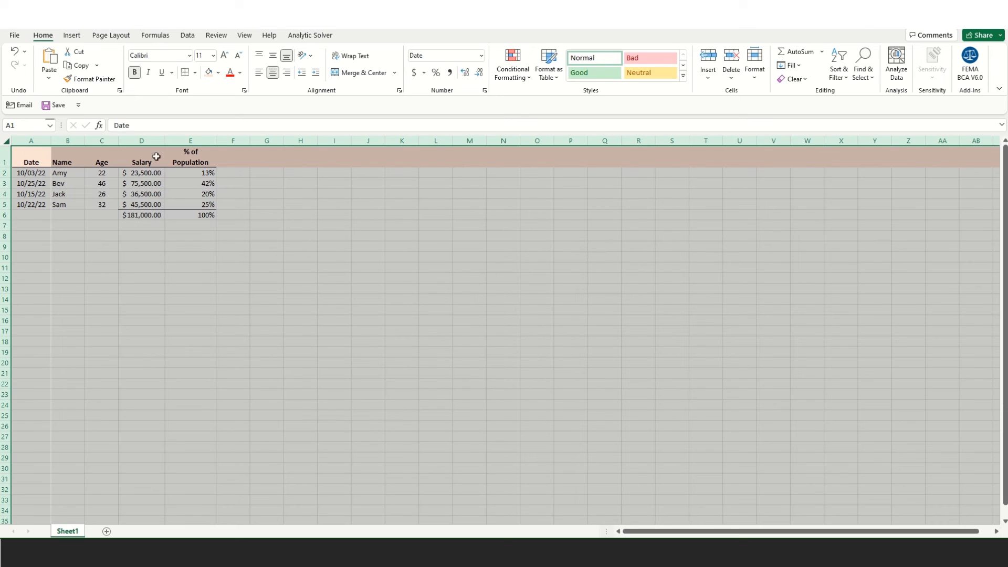
left_click(193, 38)
left_click(539, 67)
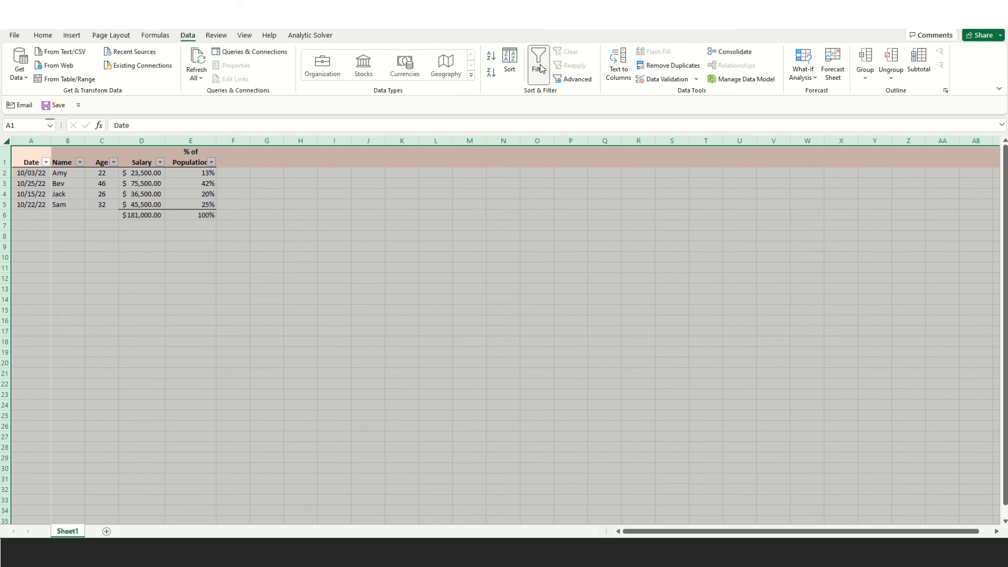
left_click(92, 259)
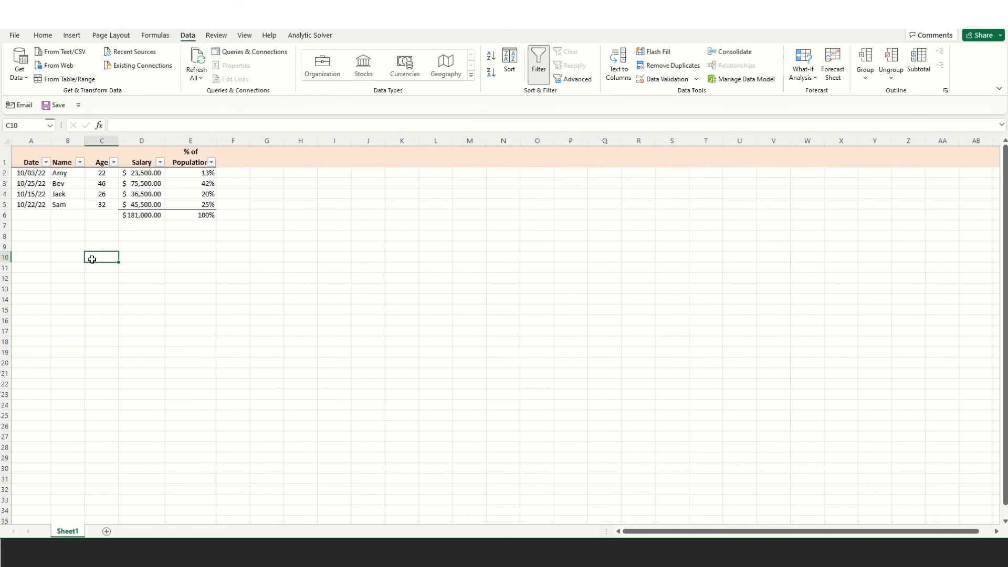
- Filter the Date column to show only the October 25, 2022 entry
left_click(46, 162)
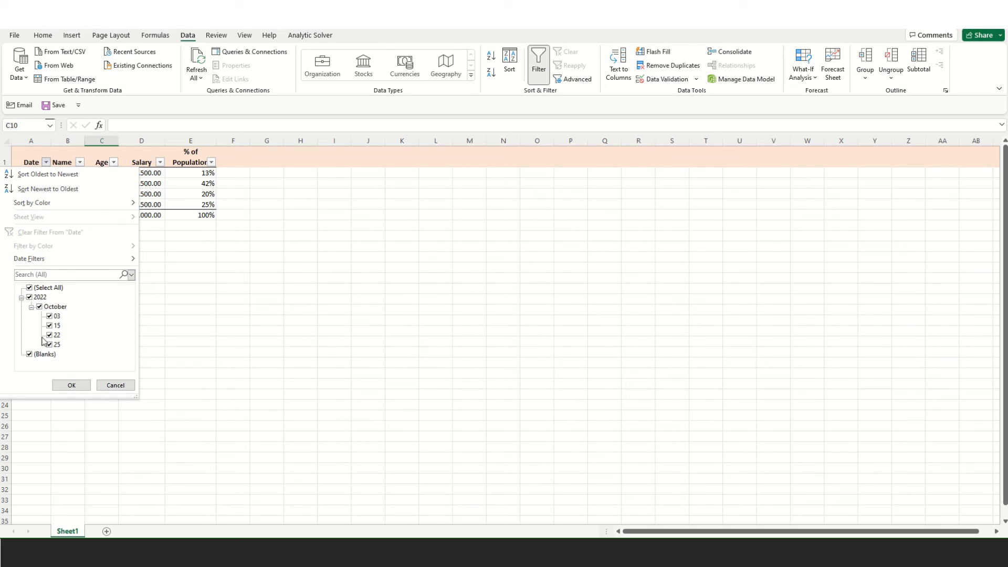
left_click(29, 288)
left_click(51, 326)
left_click(50, 344)
left_click(50, 326)
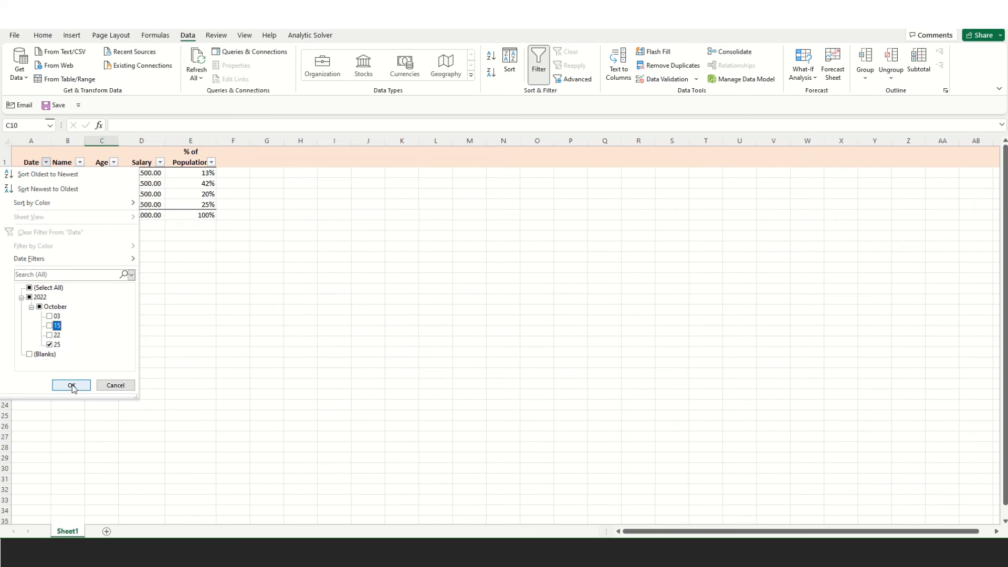
left_click(71, 385)
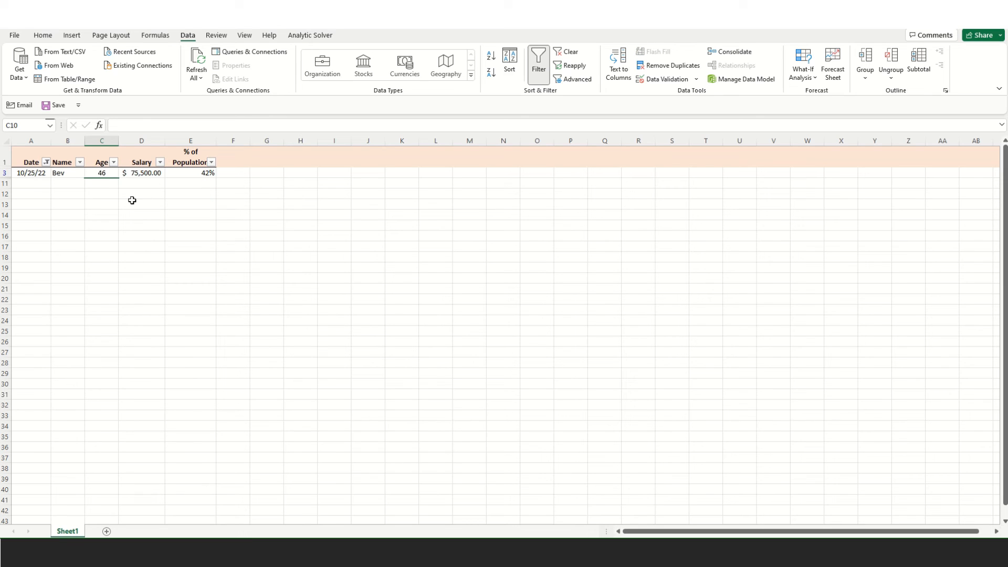
- Reselect all dates in the Date column's filter to bring back every row
left_click(46, 162)
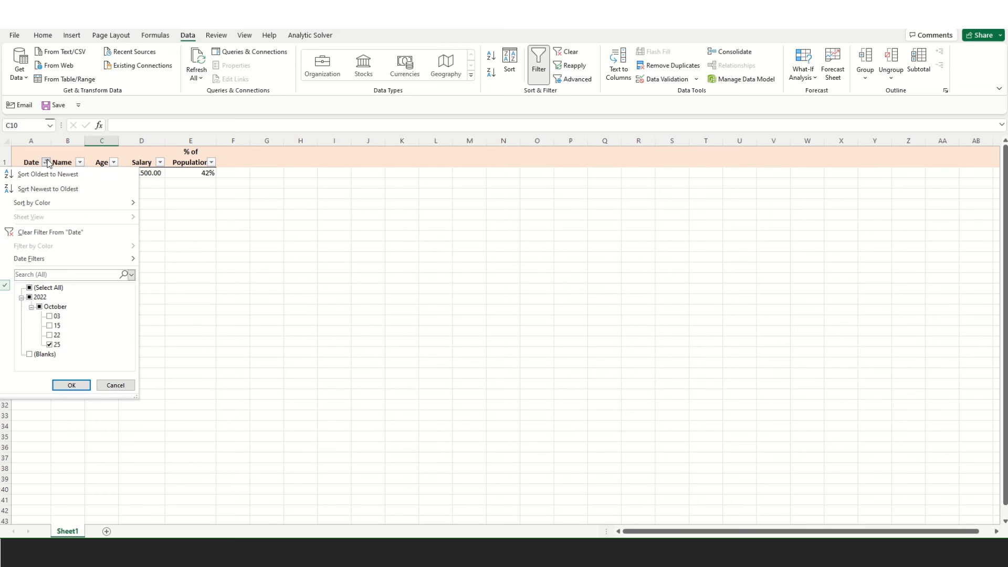
left_click(30, 287)
left_click(72, 386)
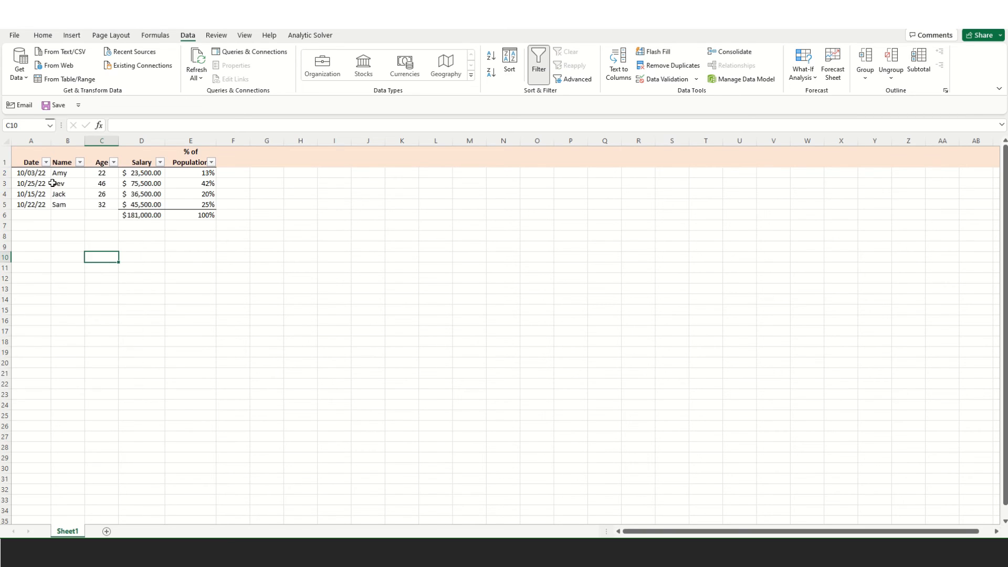
left_click(184, 264)
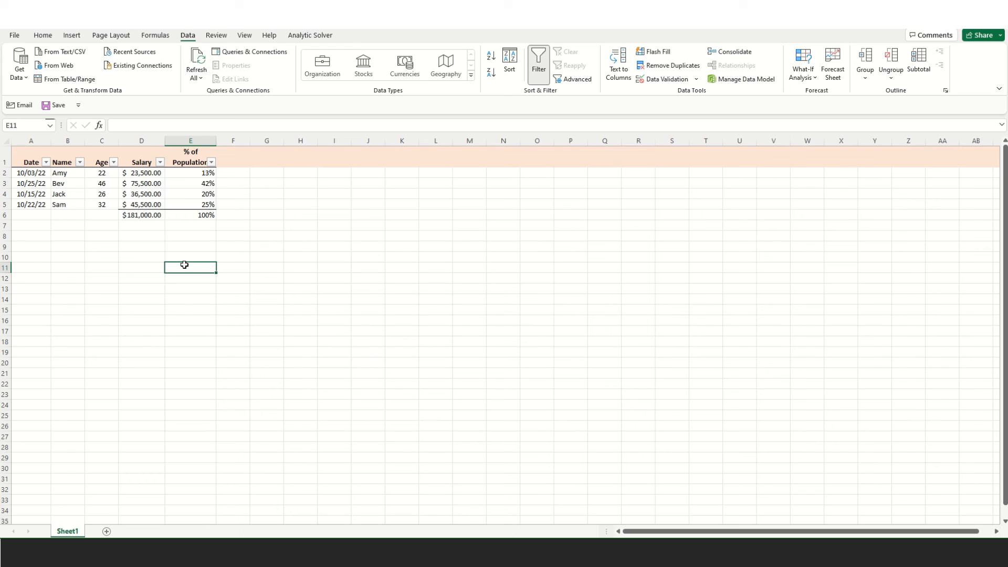
- Save the workbook as Sample Spreadsheet in the Documents folder in Excel Workbook (*.xlsx) format, replacing the existing file
left_click(14, 35)
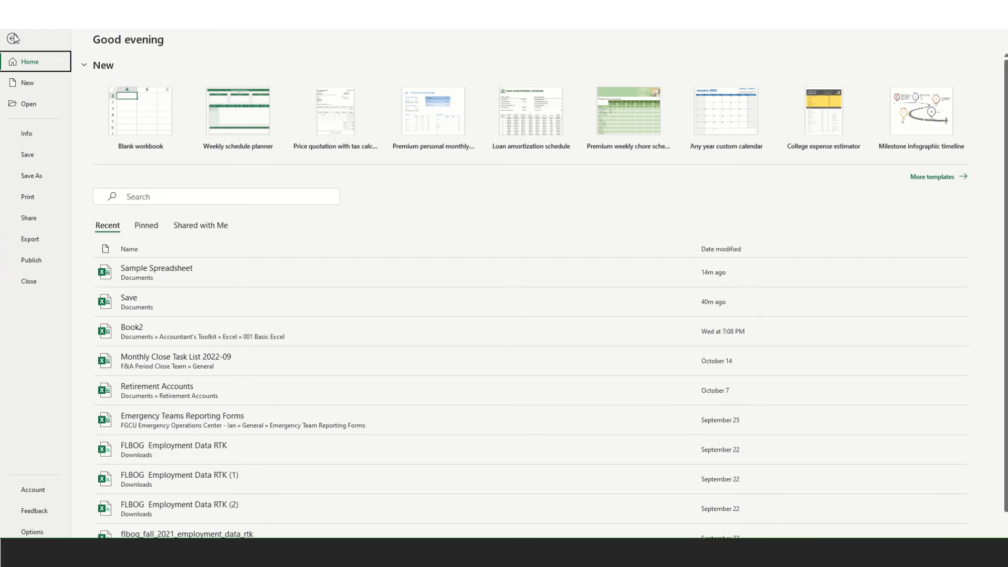
left_click(13, 39)
left_click(14, 36)
left_click(33, 161)
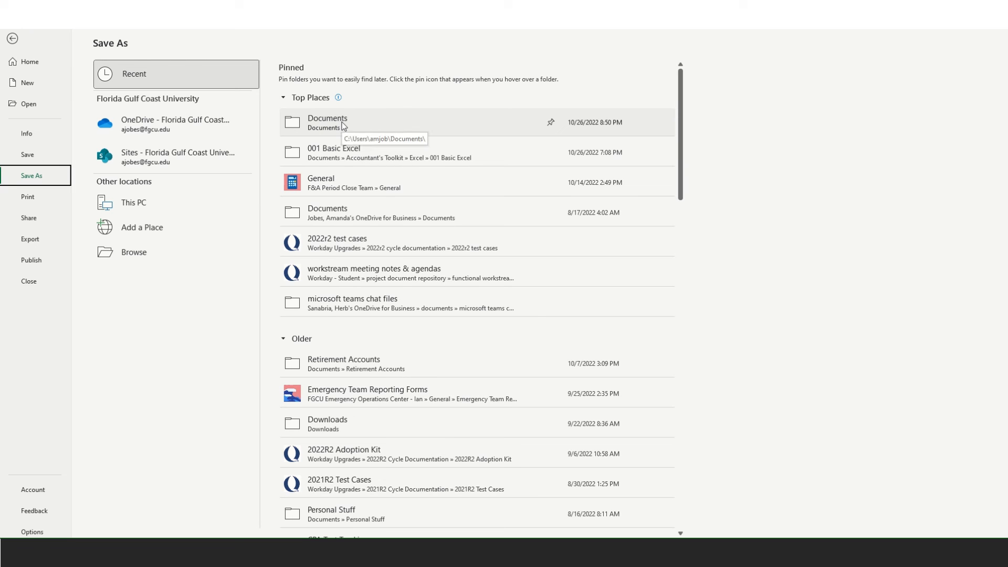
left_click(332, 127)
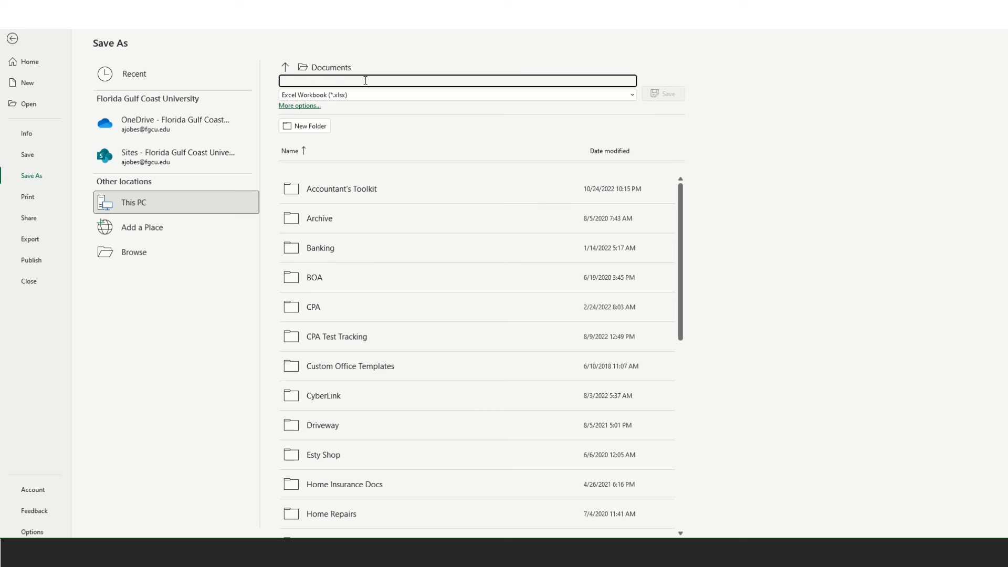
type("Sample Spreadsheet")
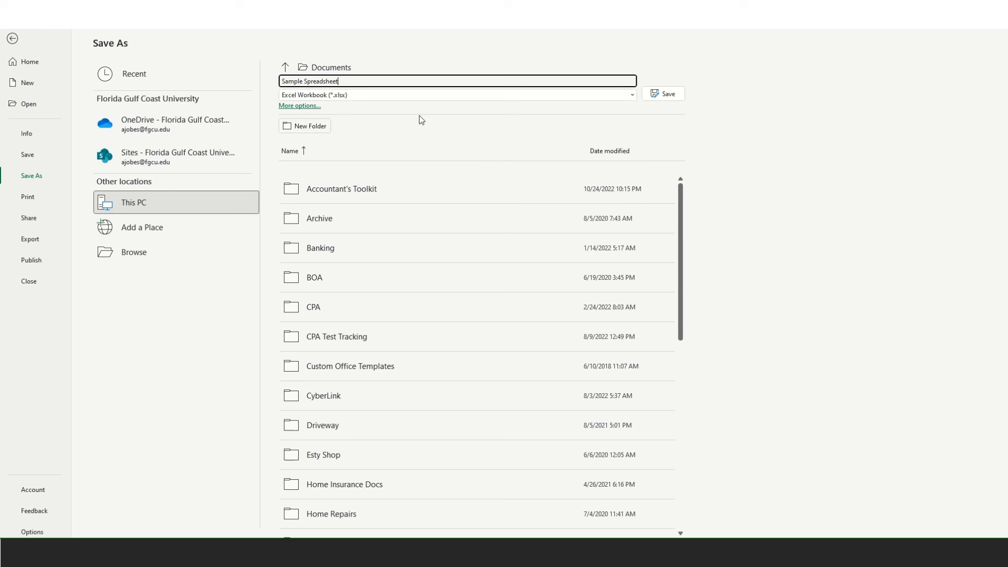
left_click(667, 95)
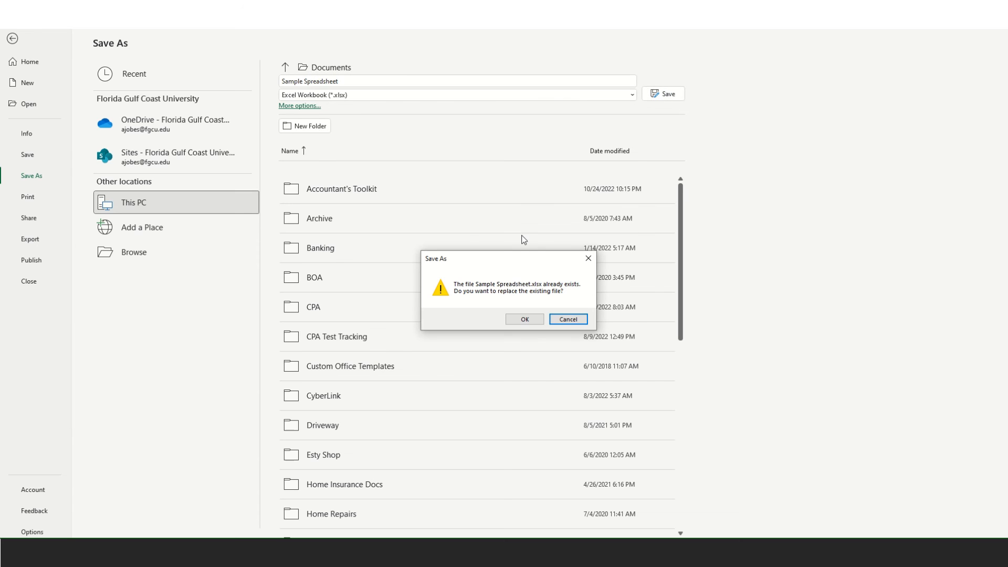
left_click(524, 319)
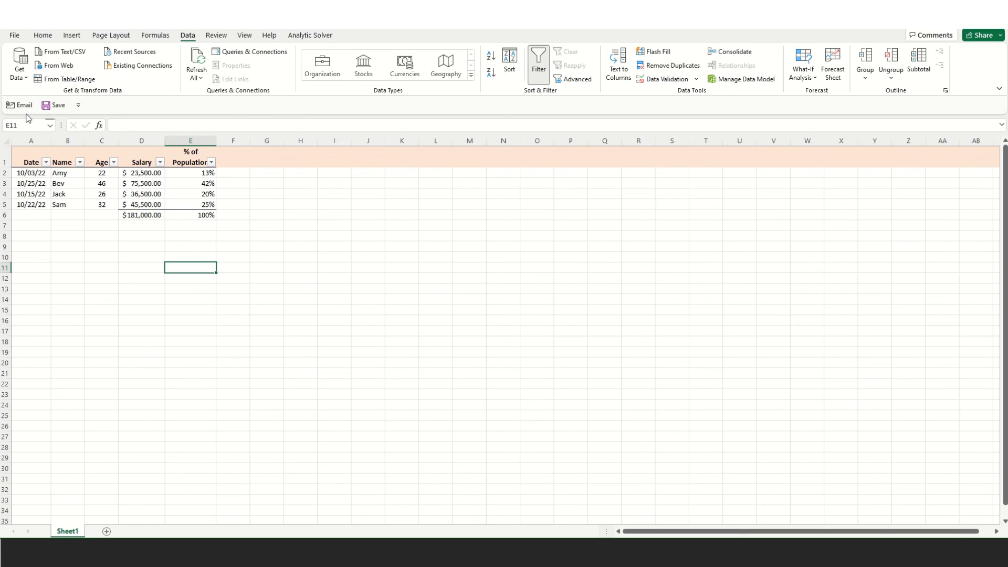
- Review the popular commands available for the Quick Access Toolbar in the Excel options, leaving its commands as they are
left_click(14, 37)
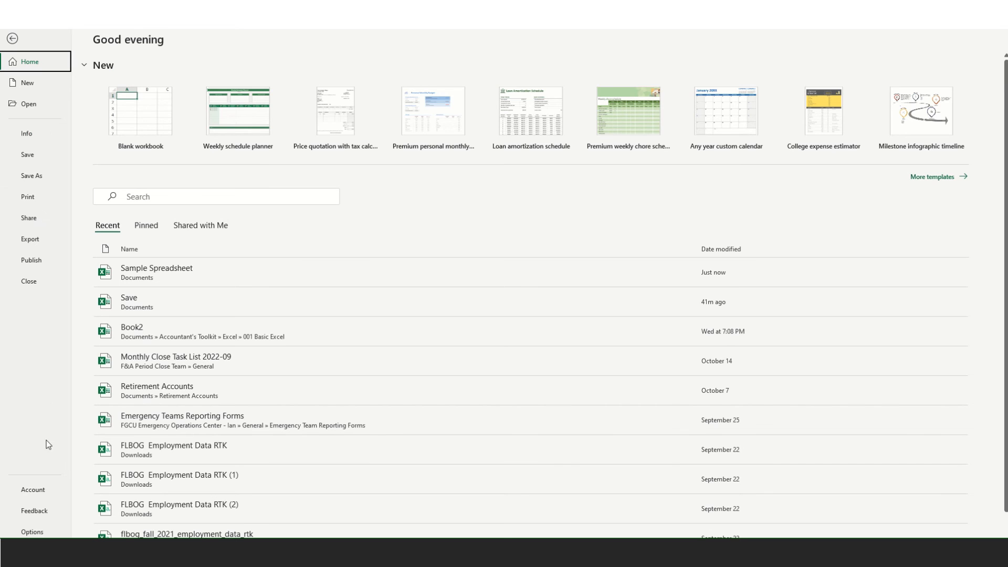
left_click(33, 532)
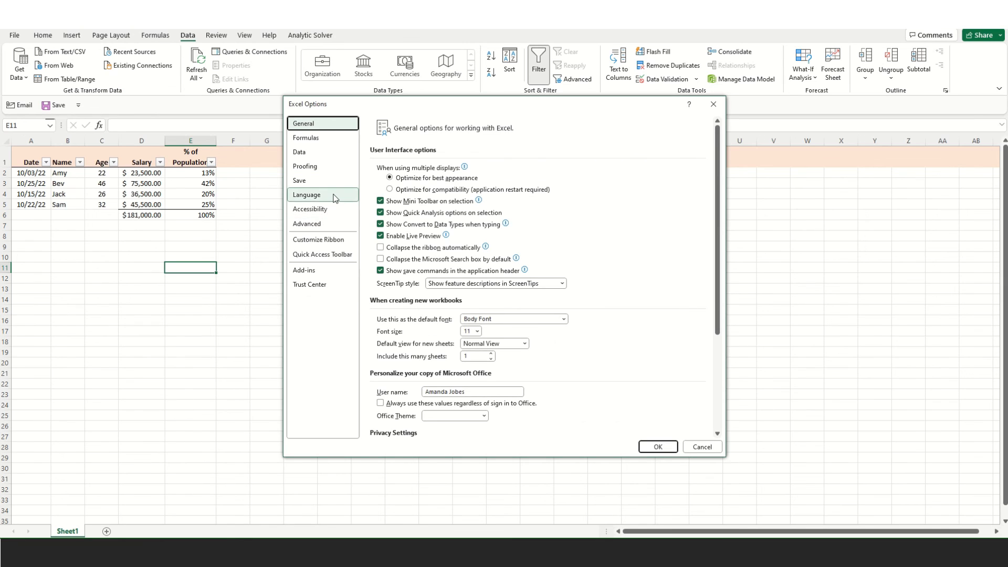
left_click(322, 260)
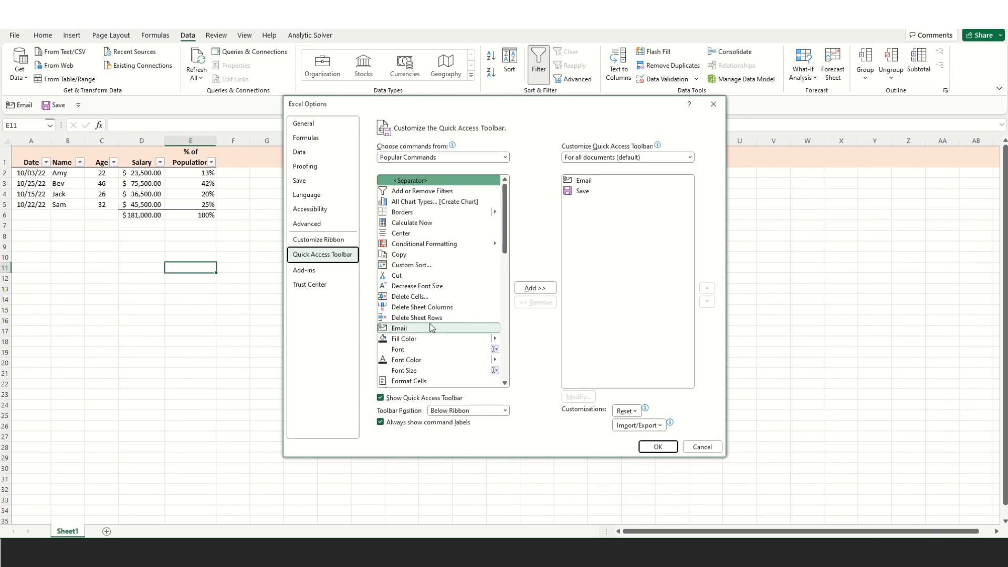
left_click(462, 331)
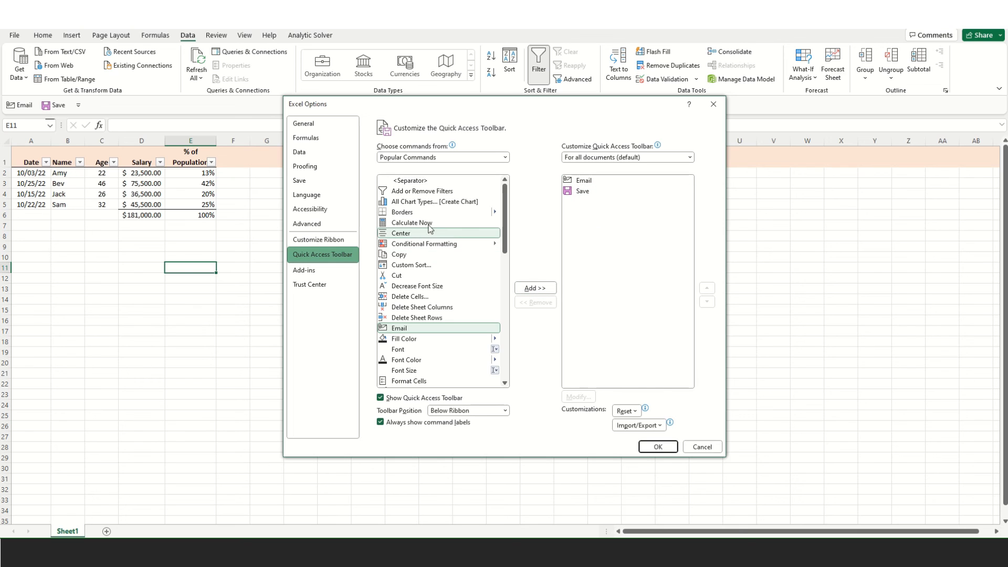
left_click_drag(504, 230, 496, 257)
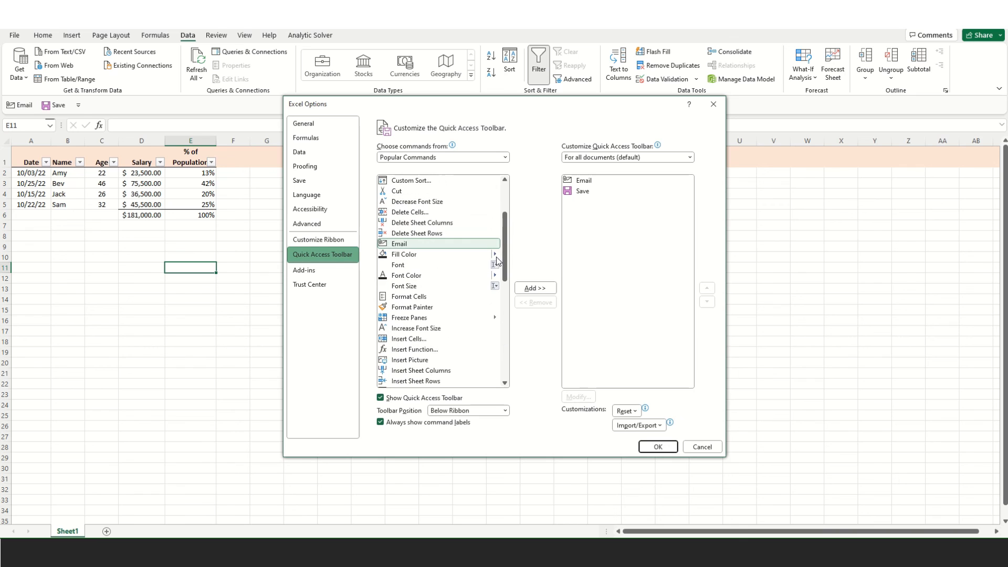
left_click(658, 446)
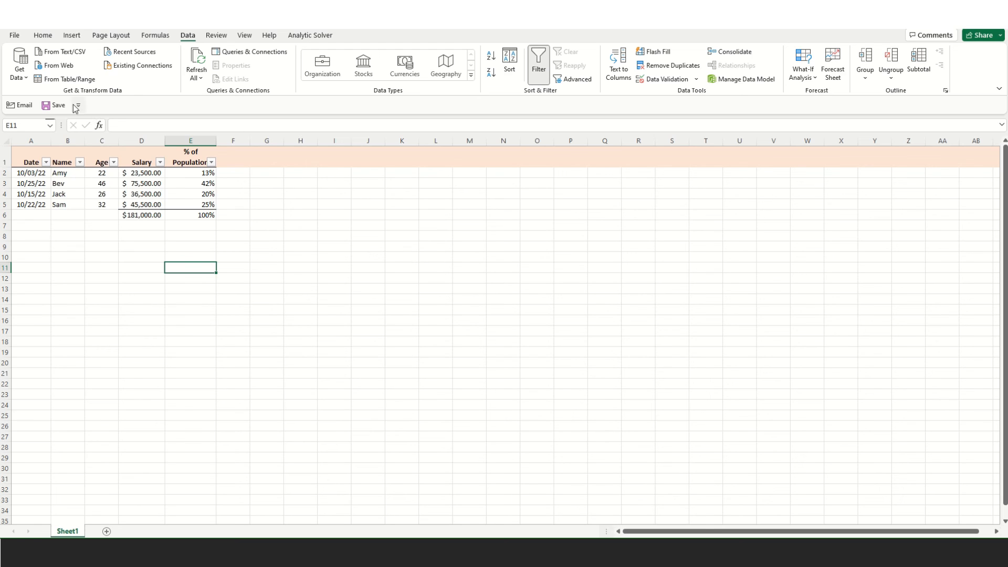
- Preview the sheet for printing and set its page orientation to landscape
left_click(15, 35)
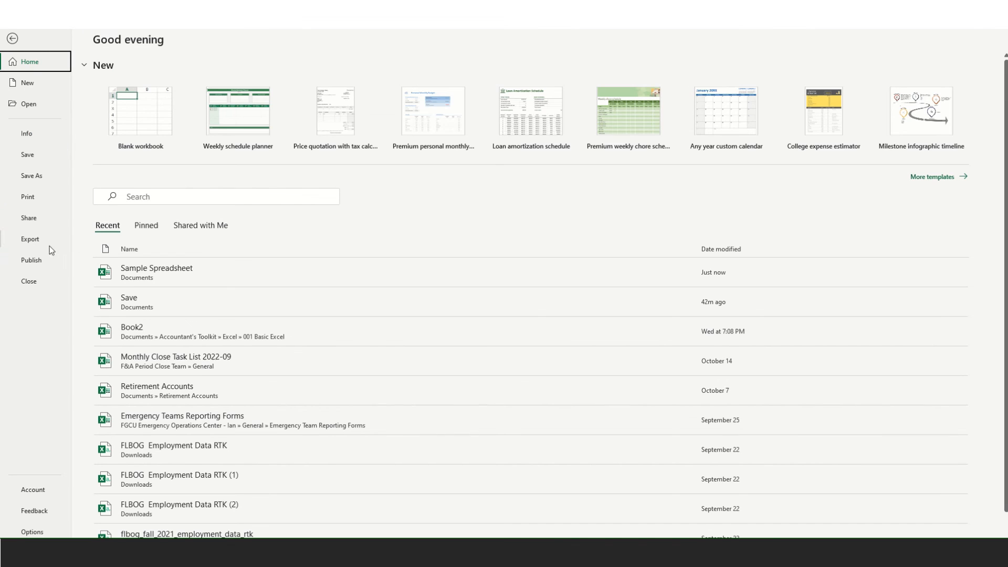
left_click(28, 196)
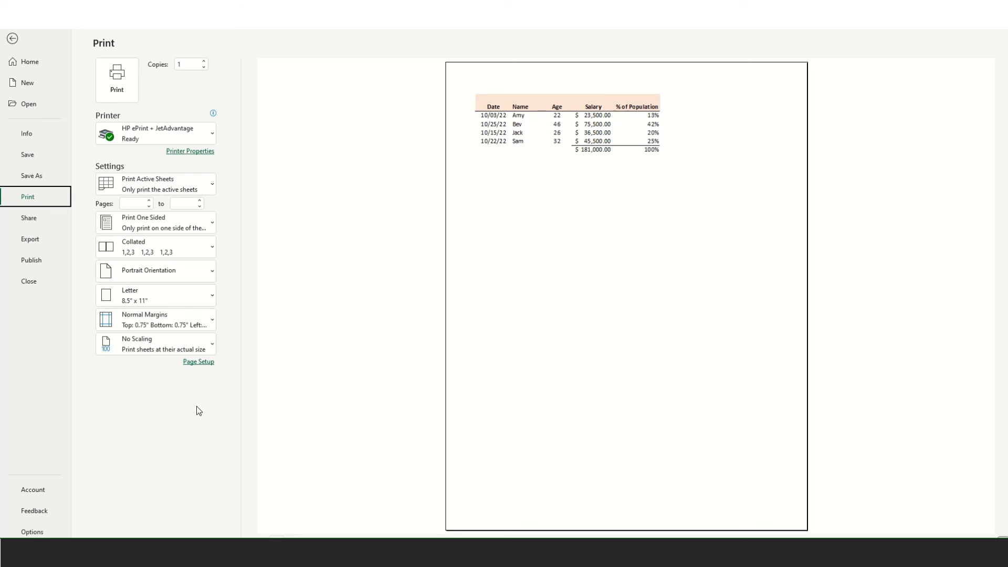
left_click(203, 365)
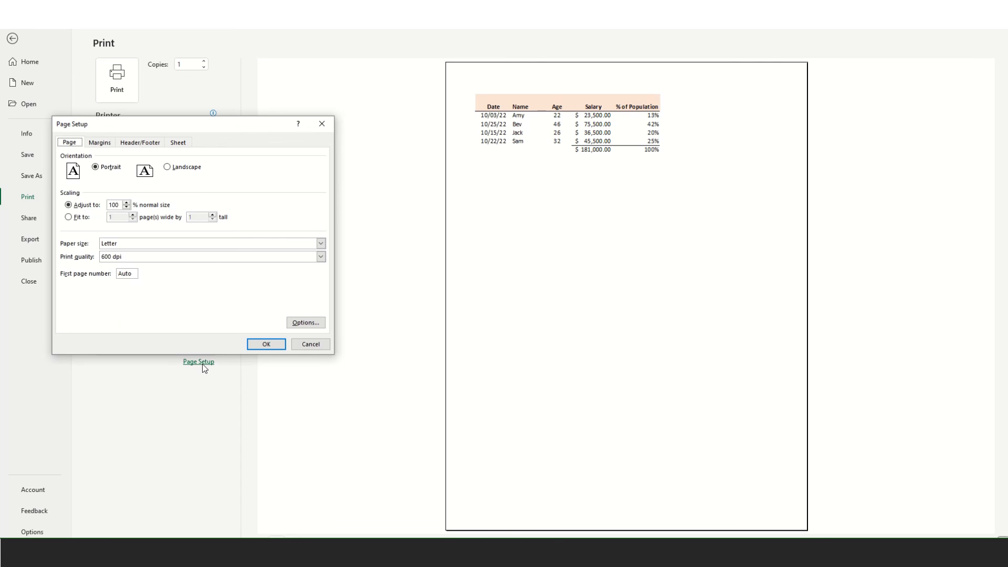
left_click(168, 168)
left_click(276, 345)
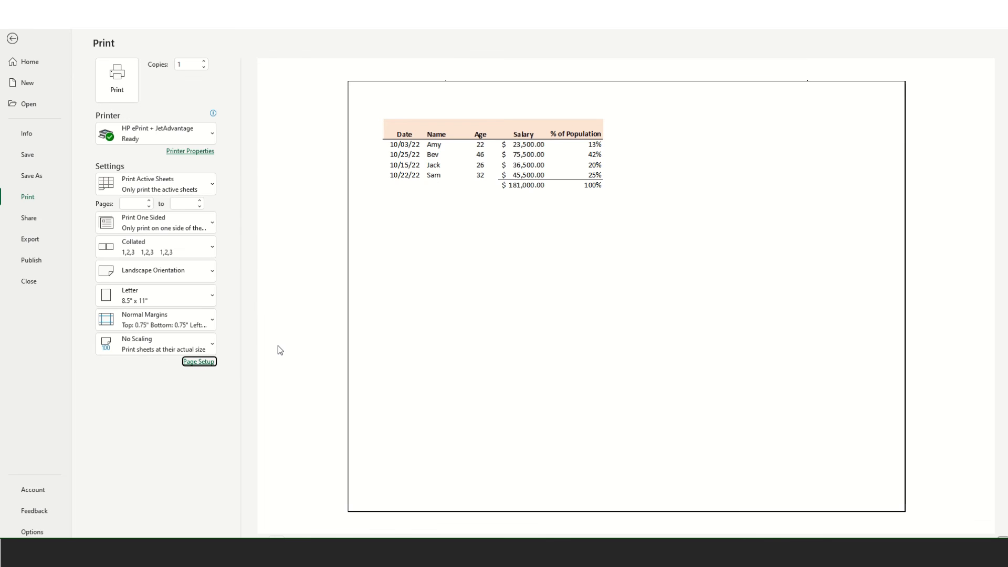
- Set the print page to portrait orientation, increase the print scaling slightly, and return to the worksheet
left_click(210, 364)
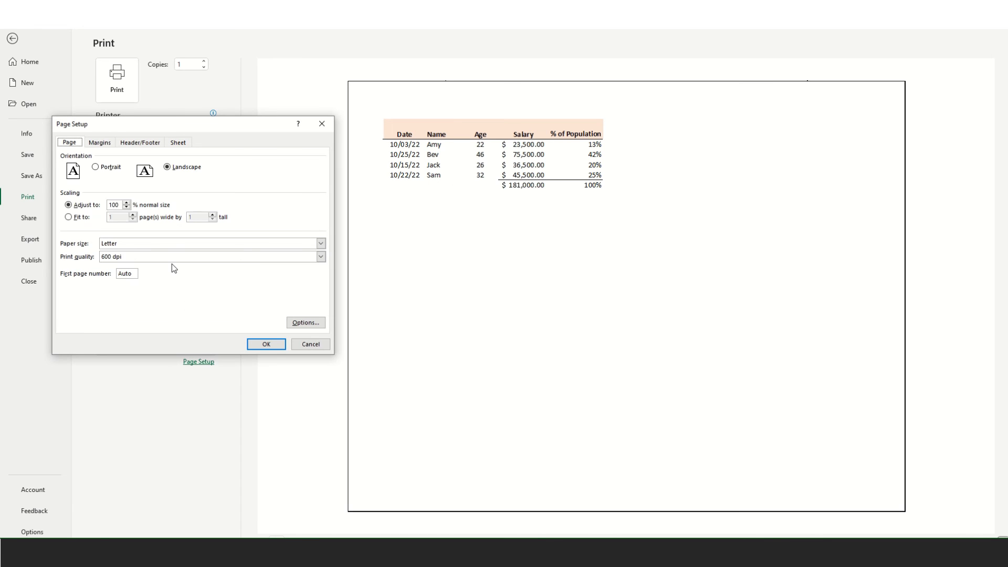
left_click(98, 170)
left_click(126, 203)
left_click(278, 344)
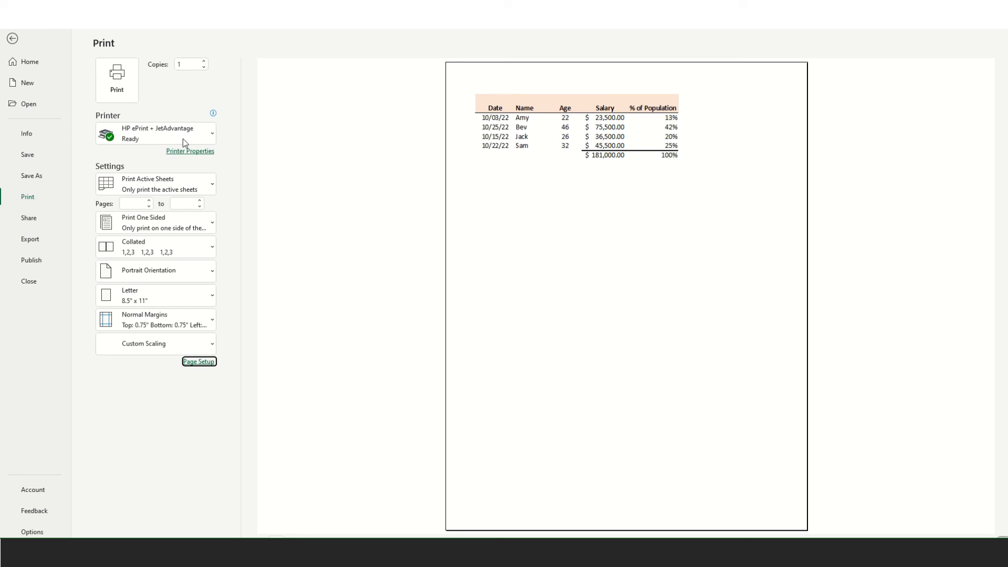
left_click(13, 40)
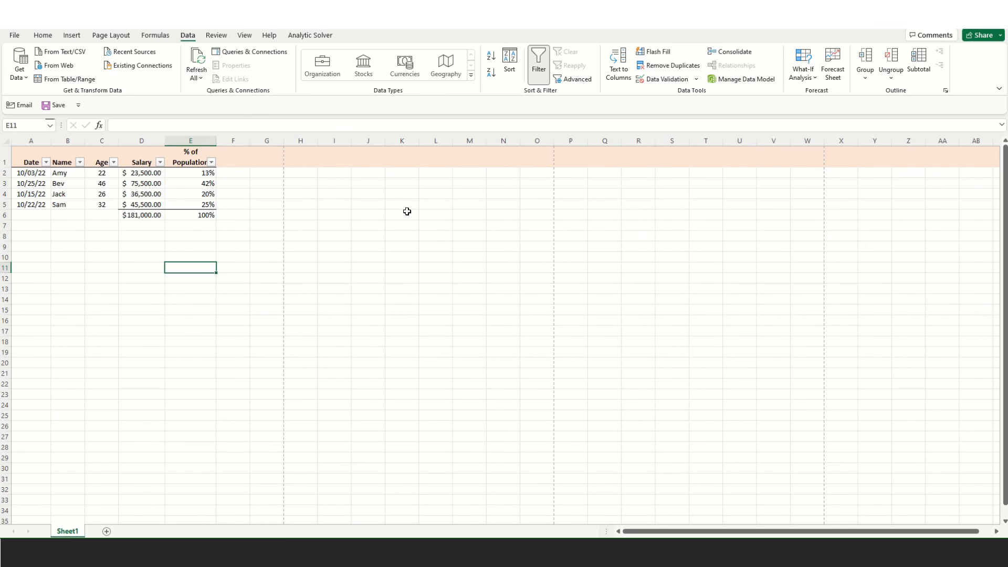